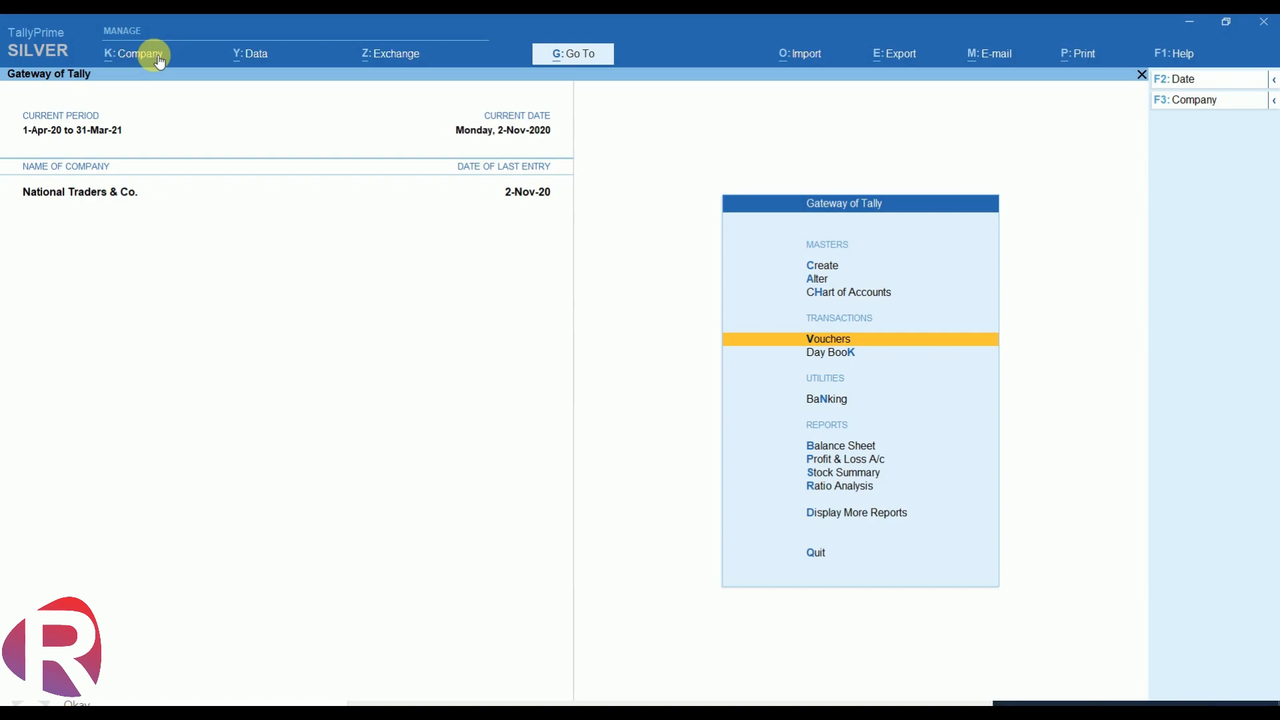
- Open the company features settings of National Traders & Co
click(158, 59)
key(Down)
key(Down)
key(Down)
key(Down)
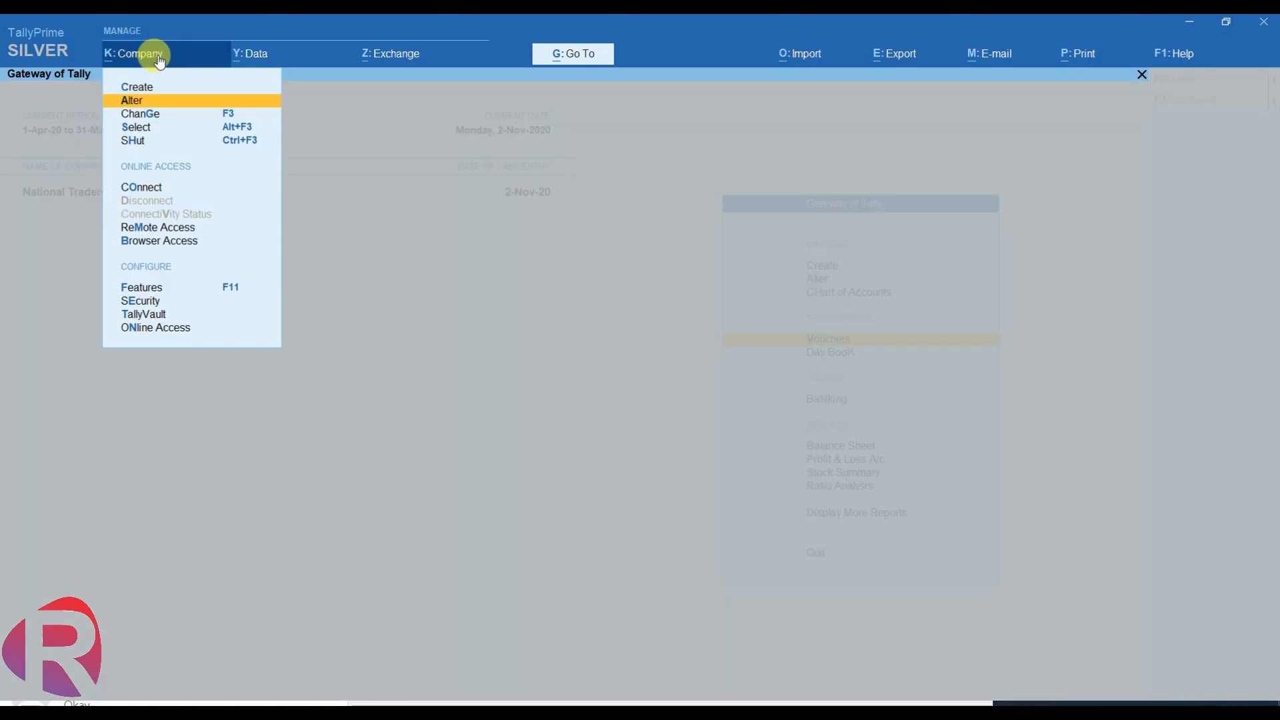
key(Down)
key(Down)
key(Down)
key(Down)
key(Down)
key(Up)
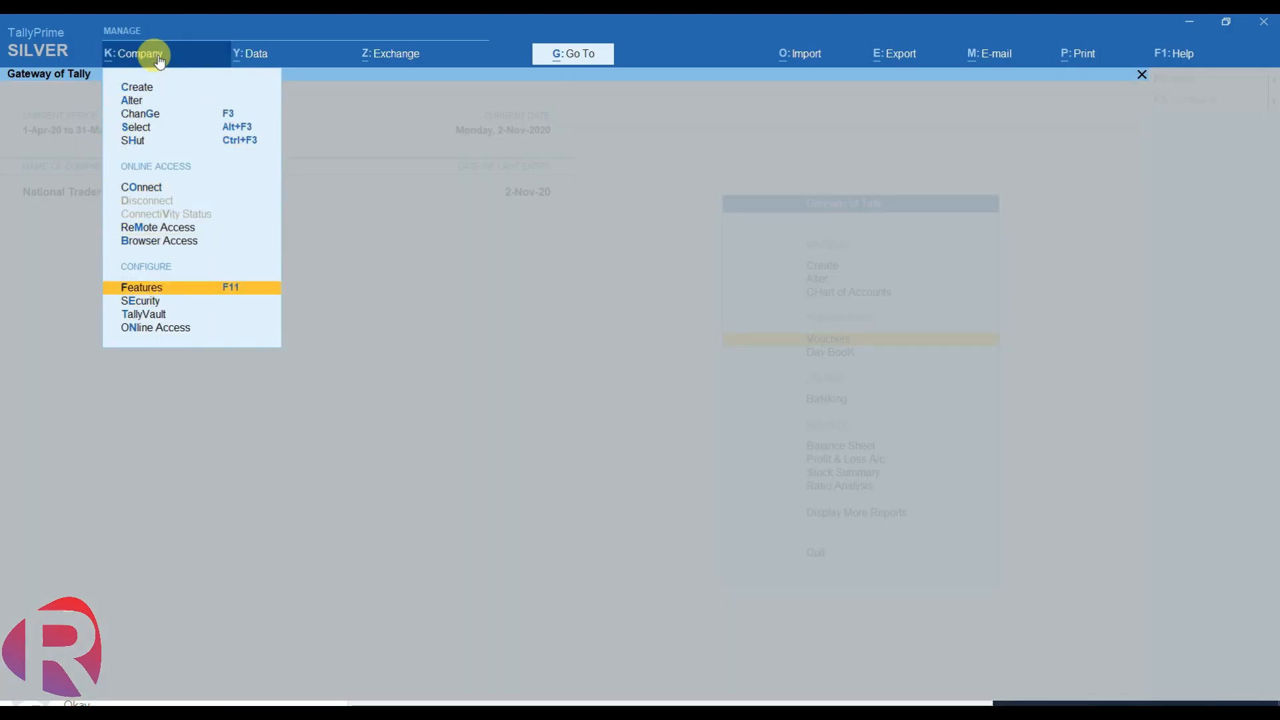
key(Return)
- Review the Maintain Accounts, bill-wise entry and cost centre options, and accept the company features unchanged
key(Down)
key(Up)
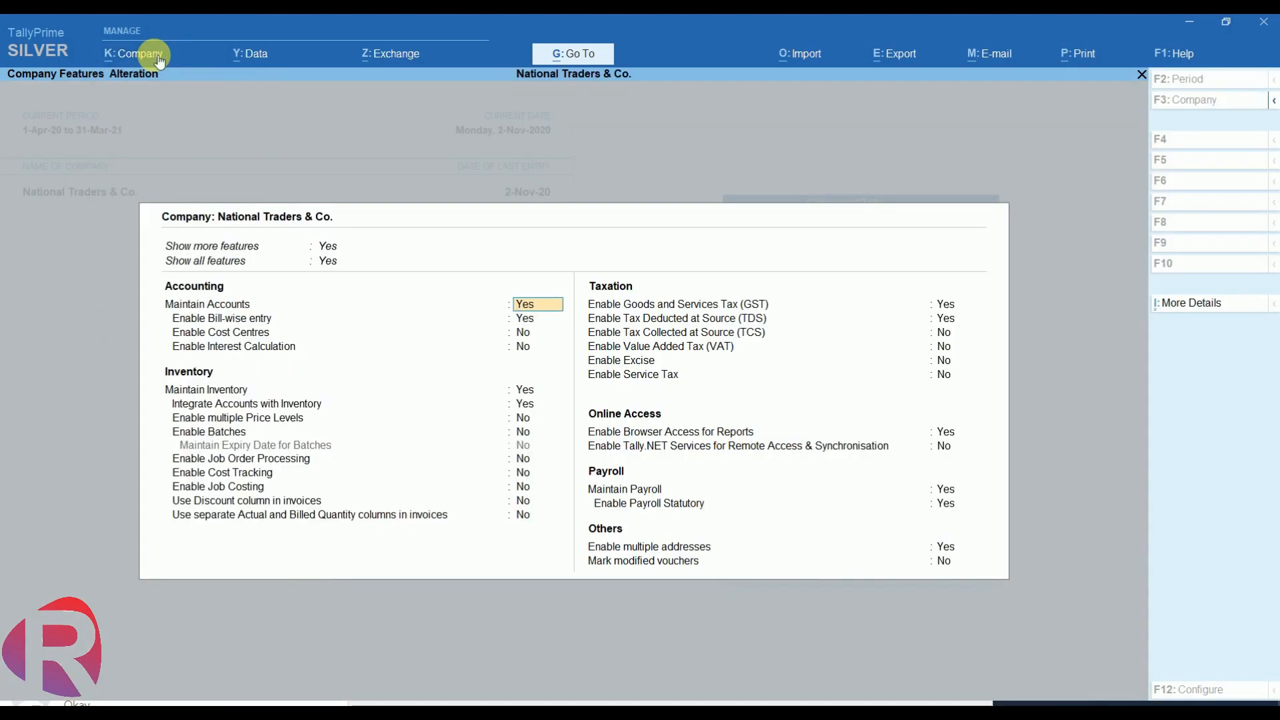
key(Down)
key(Down)
key(Up)
key(Down)
key(Up)
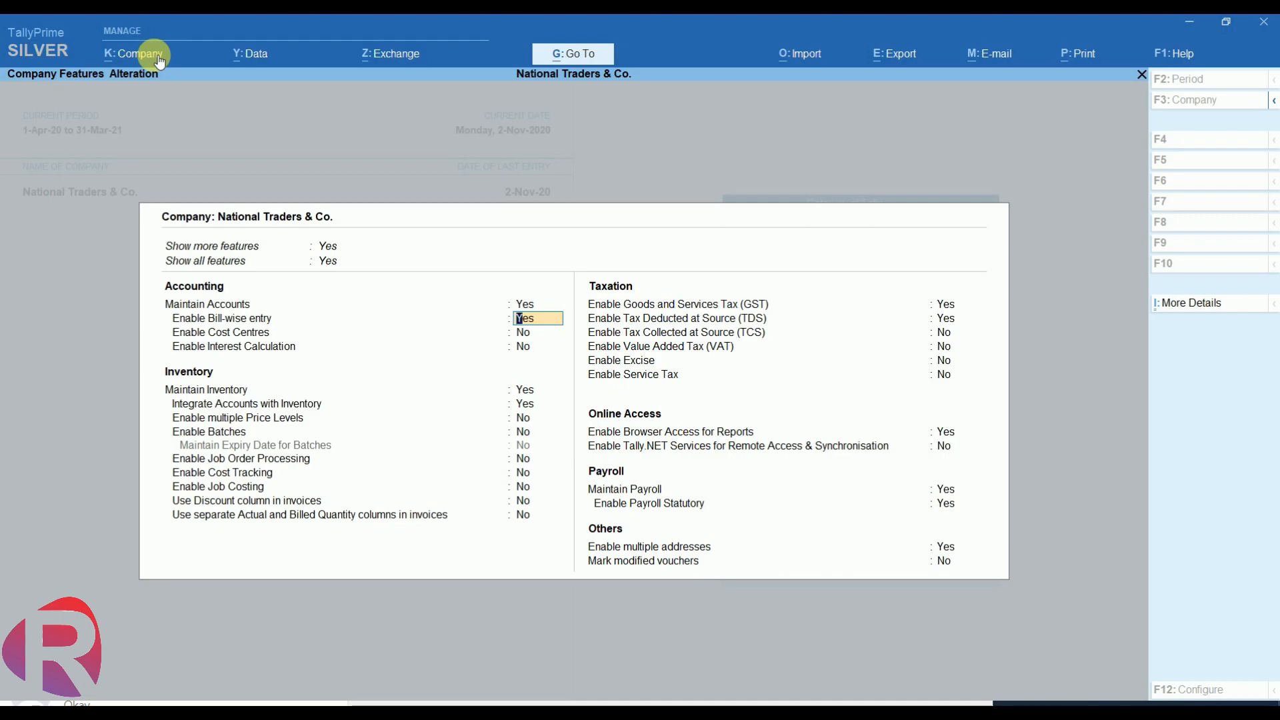
key(Up)
key(Down)
key(Down)
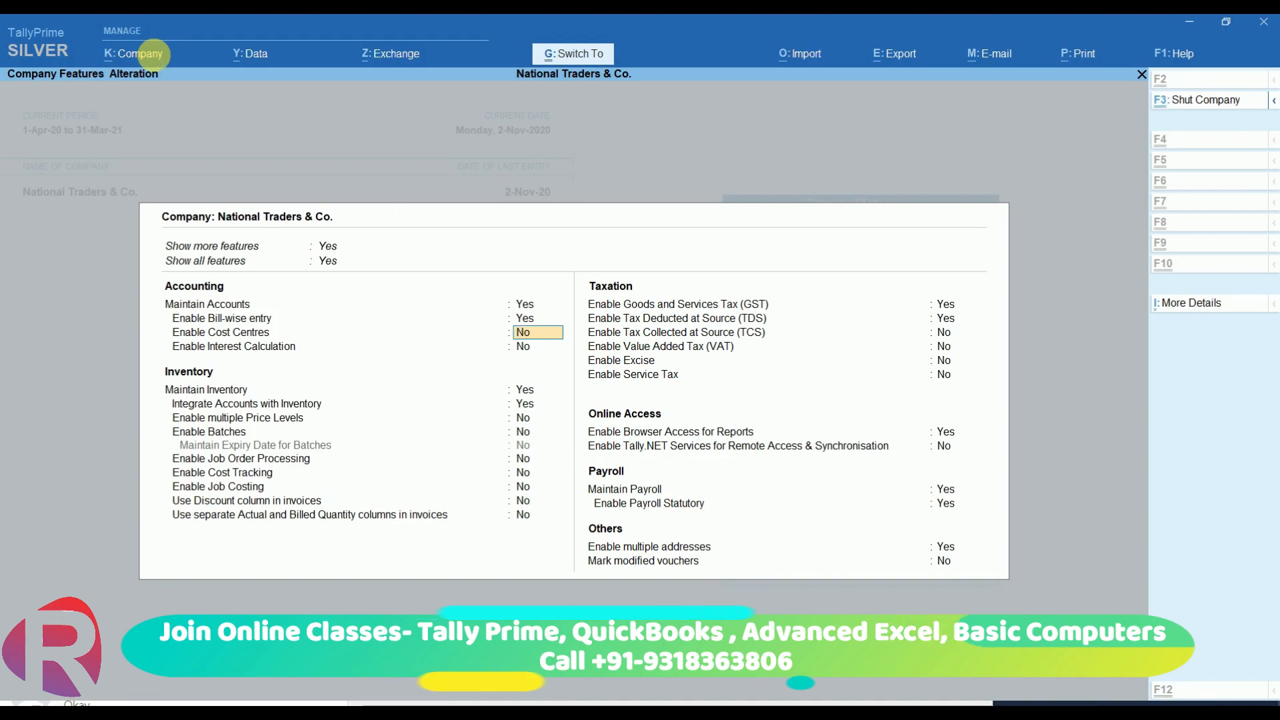
key(ctrl+a)
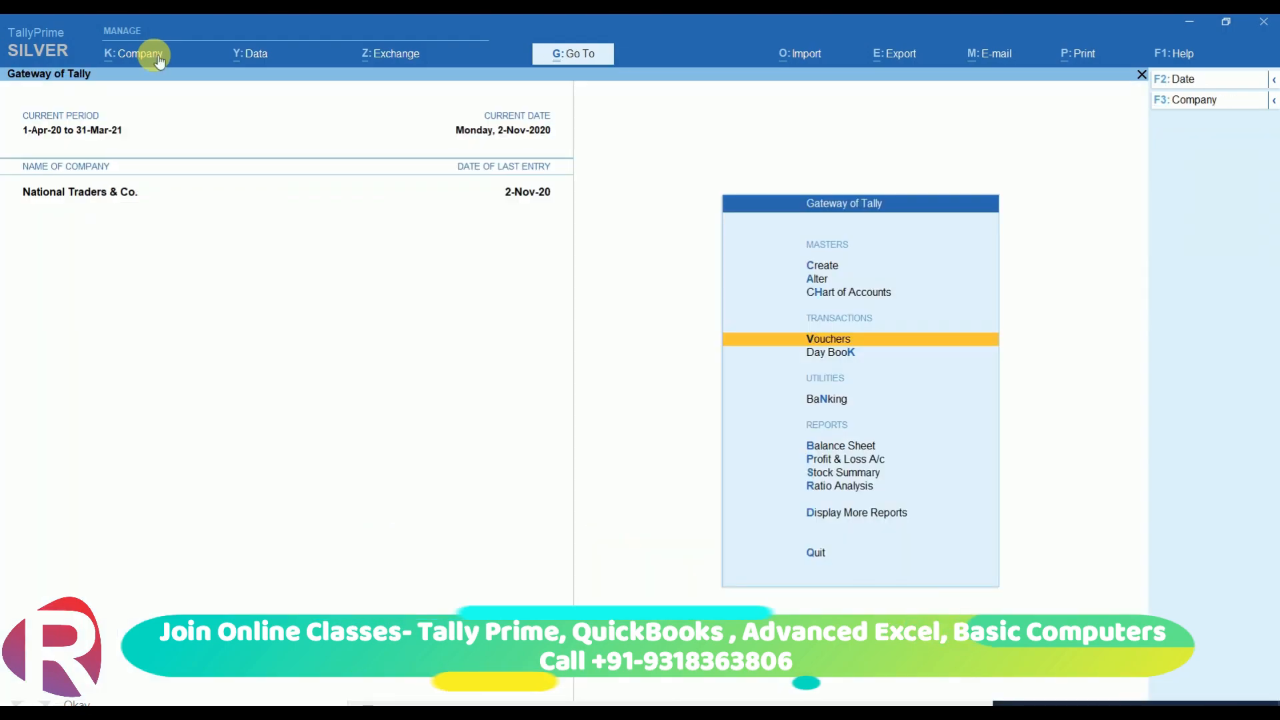
- Start creating a new Currency master instead of altering the company's default currency
key(Up)
key(Up)
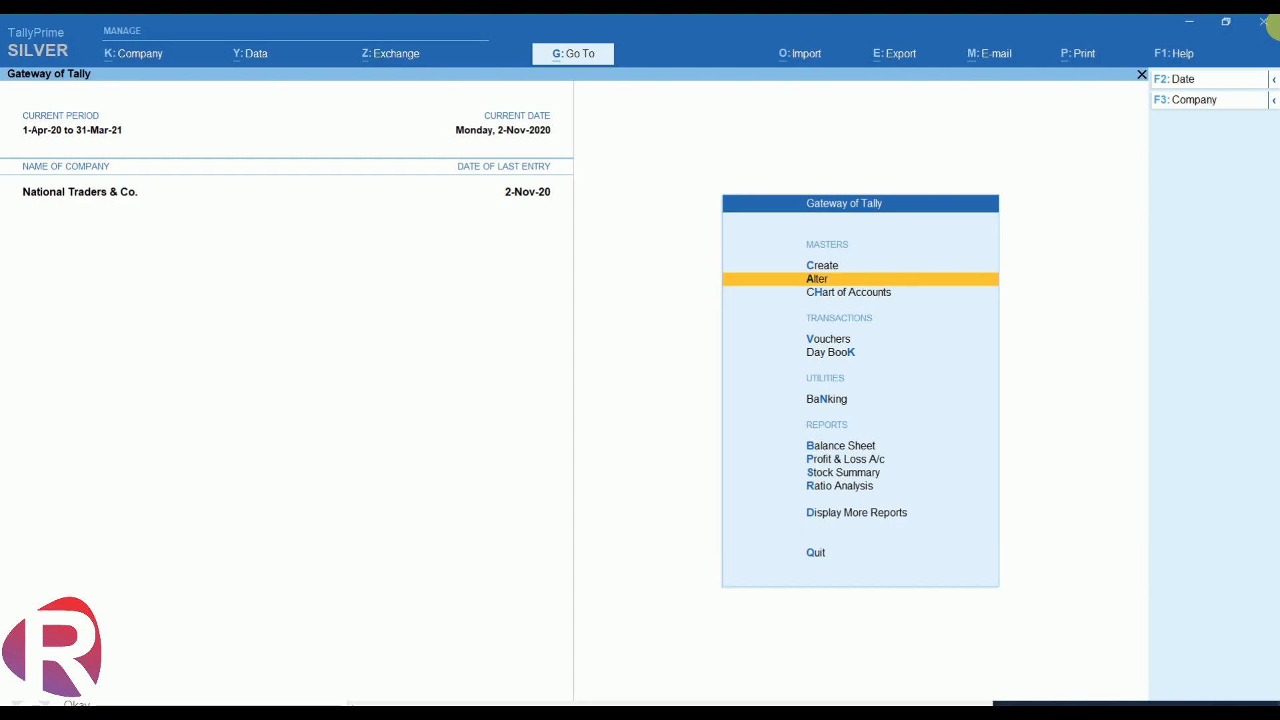
key(Up)
key(Return)
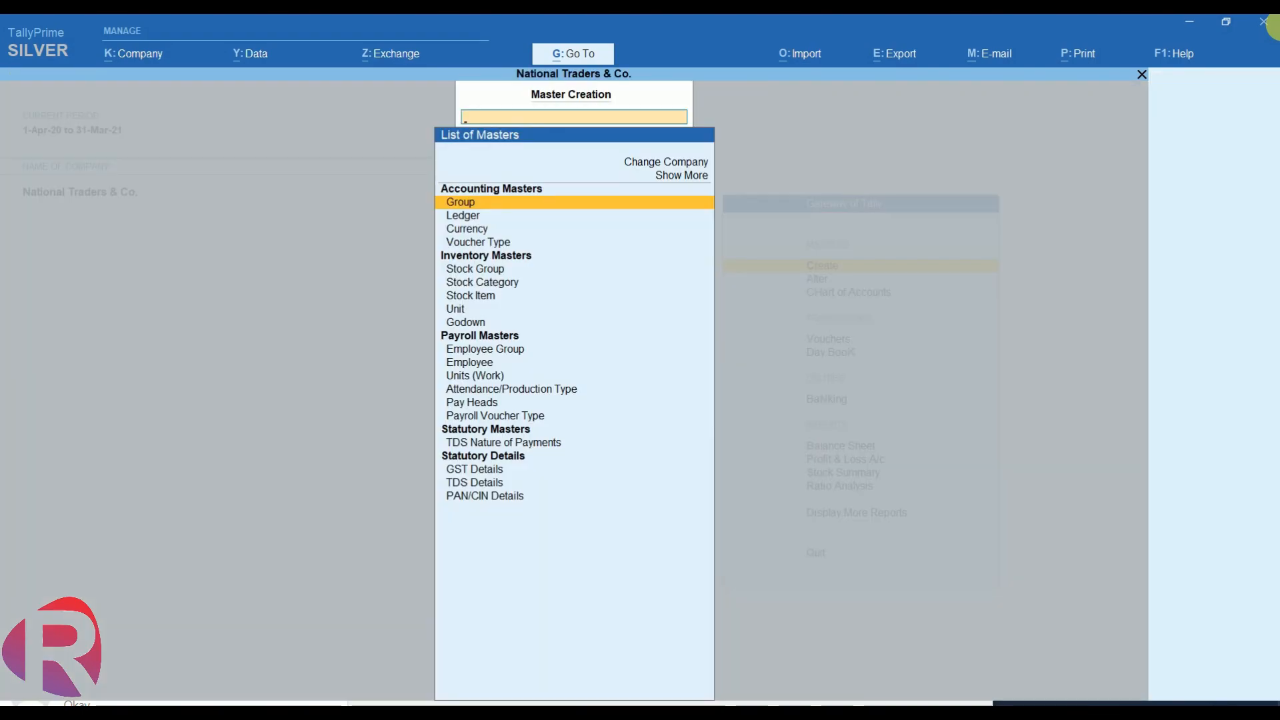
key(Down)
key(Down)
key(Down)
key(Down)
key(Down)
key(Down)
key(Down)
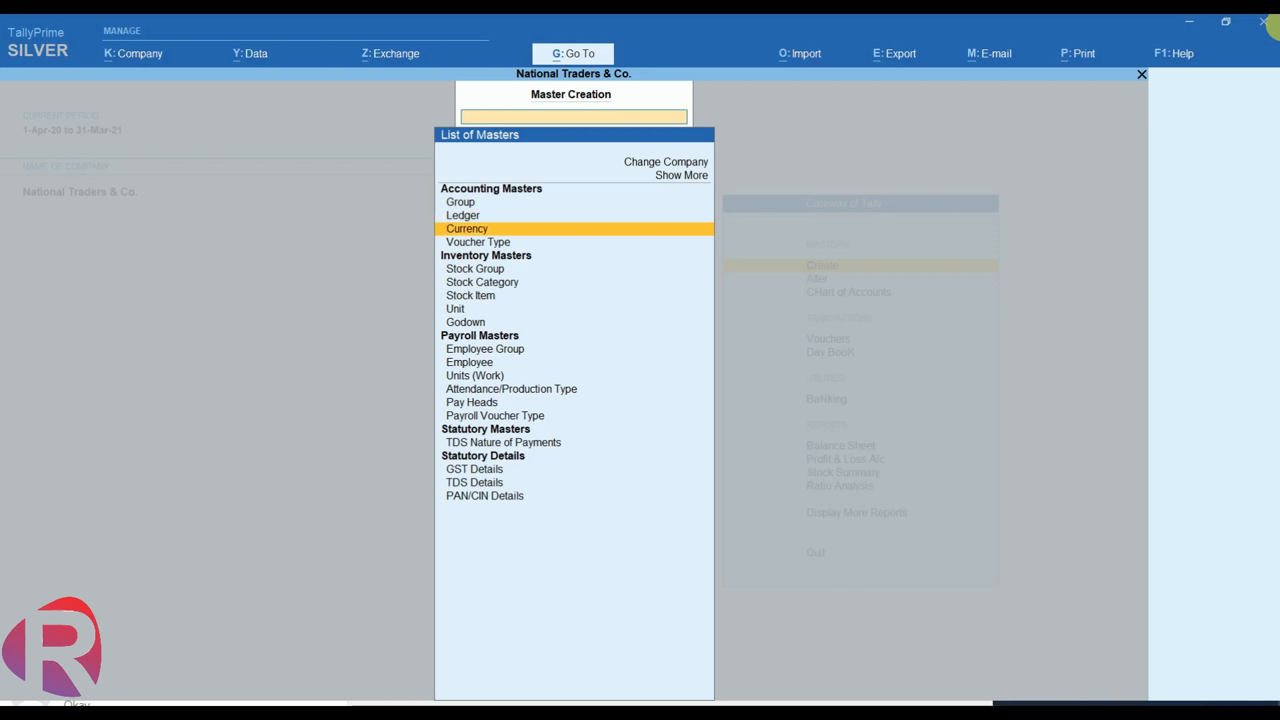
key(Up)
key(Up)
key(Up)
key(Up)
key(Up)
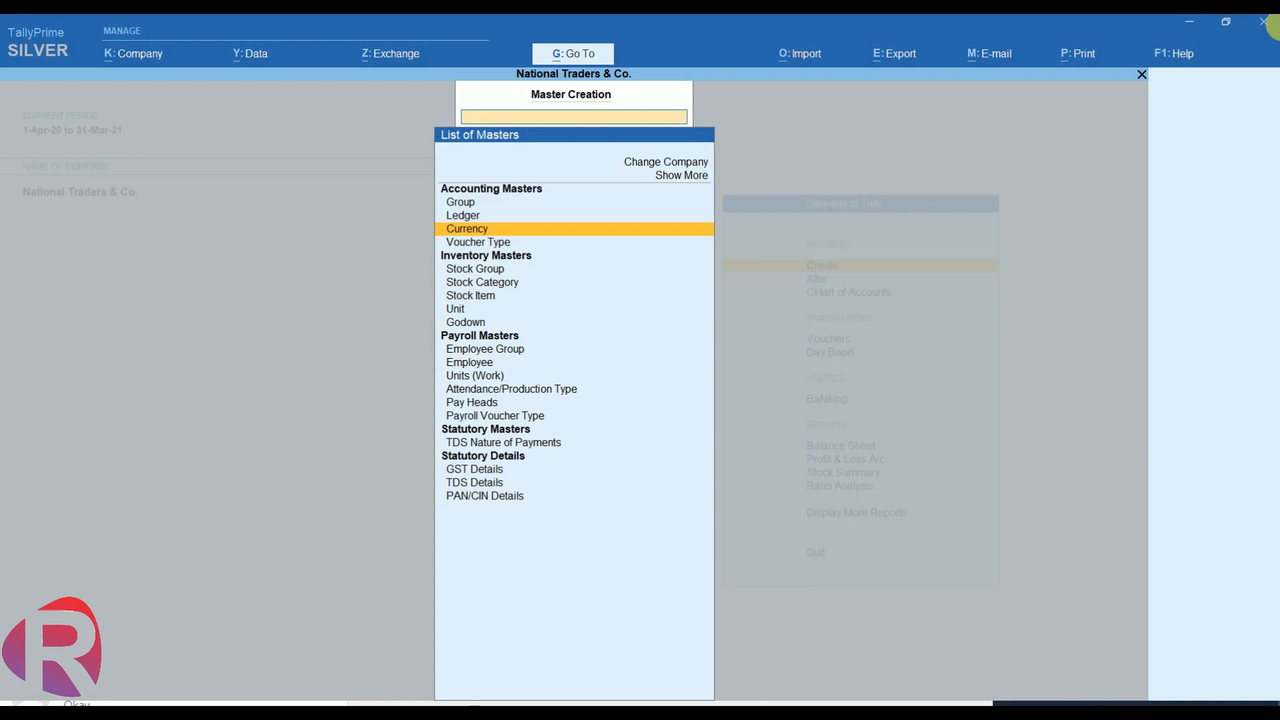
key(Return)
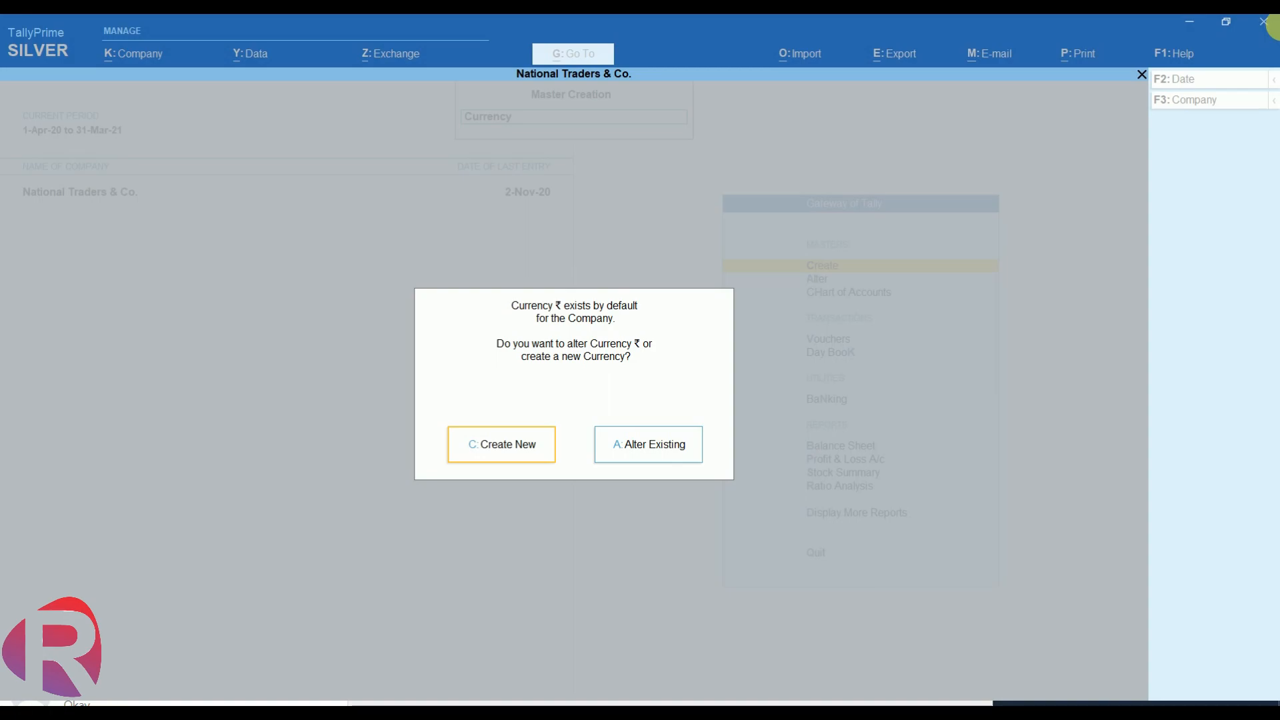
key(c)
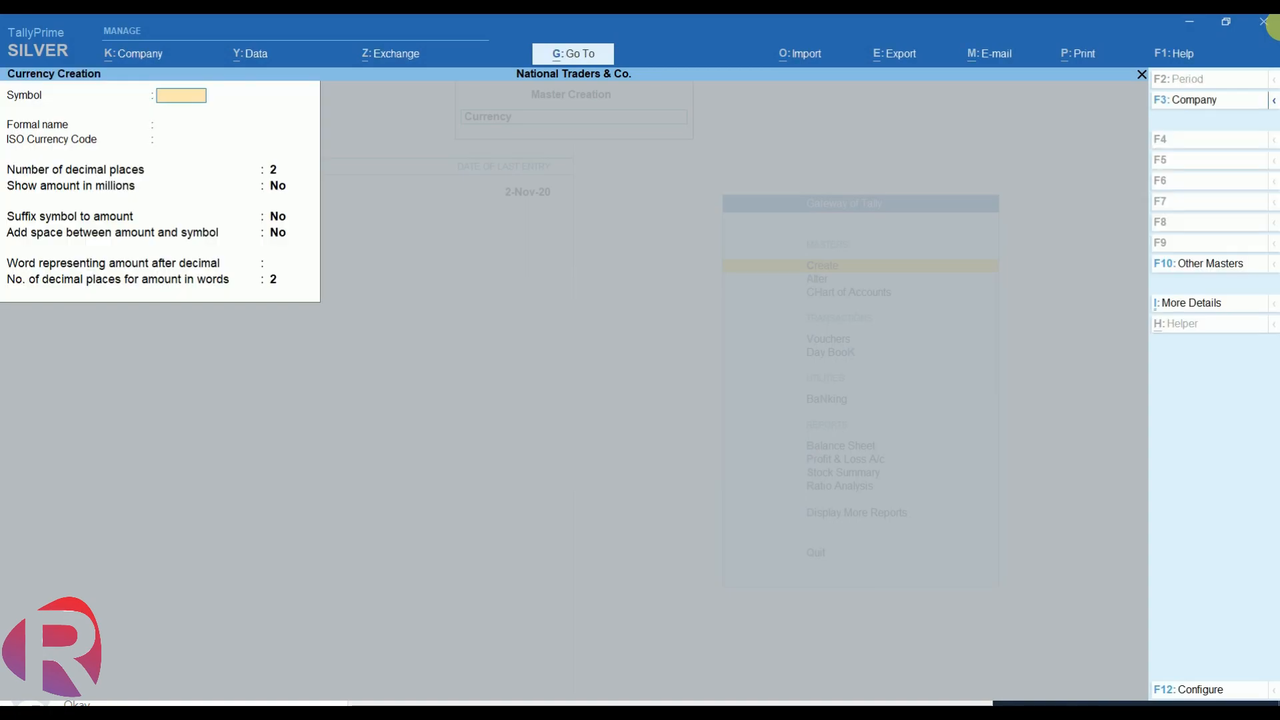
text($)
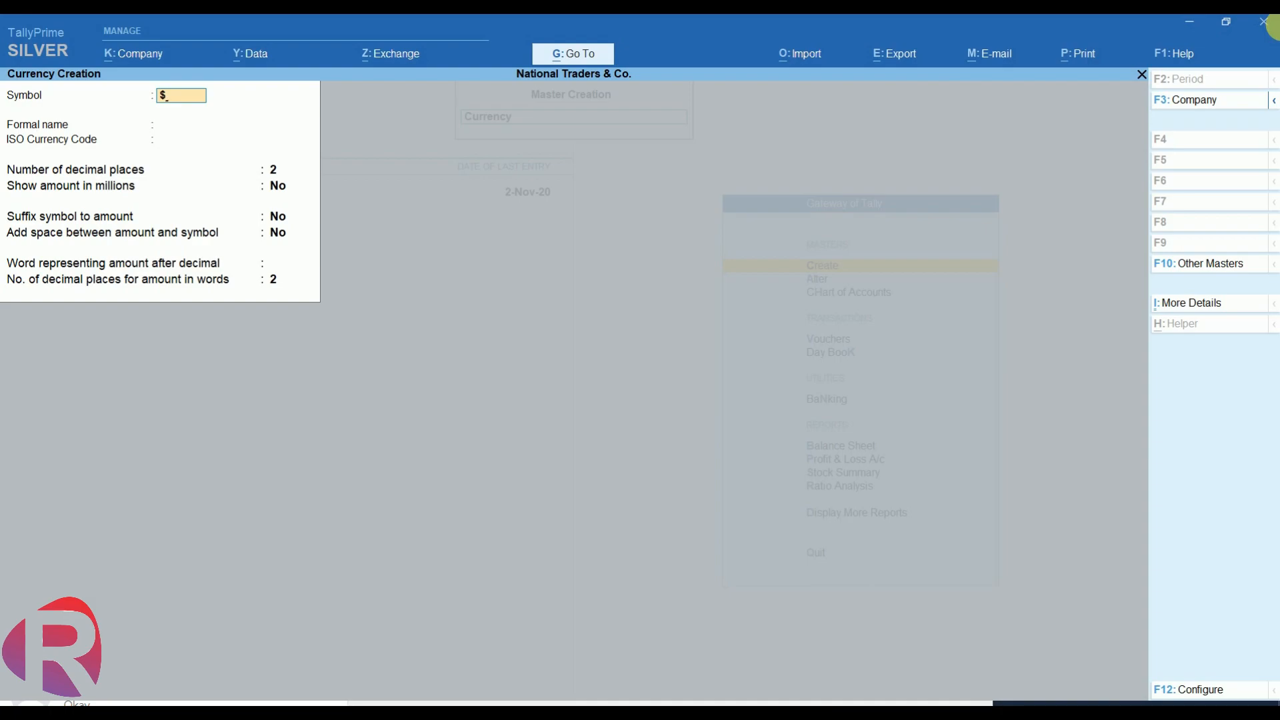
key(BackSpace)
text(eu)
key(Return)
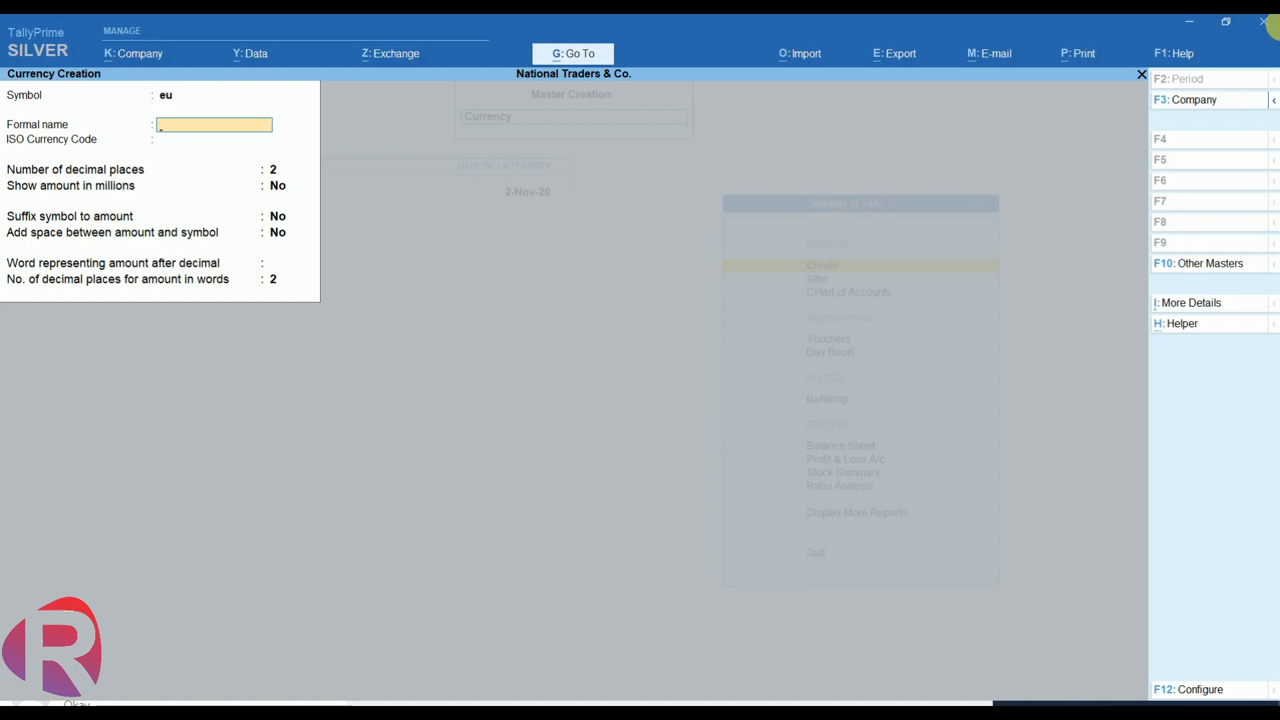
key(BackSpace)
- Set the currency's symbol to $ and formal name to Dollar, keep the other defaults, save it and leave currency creation
text($)
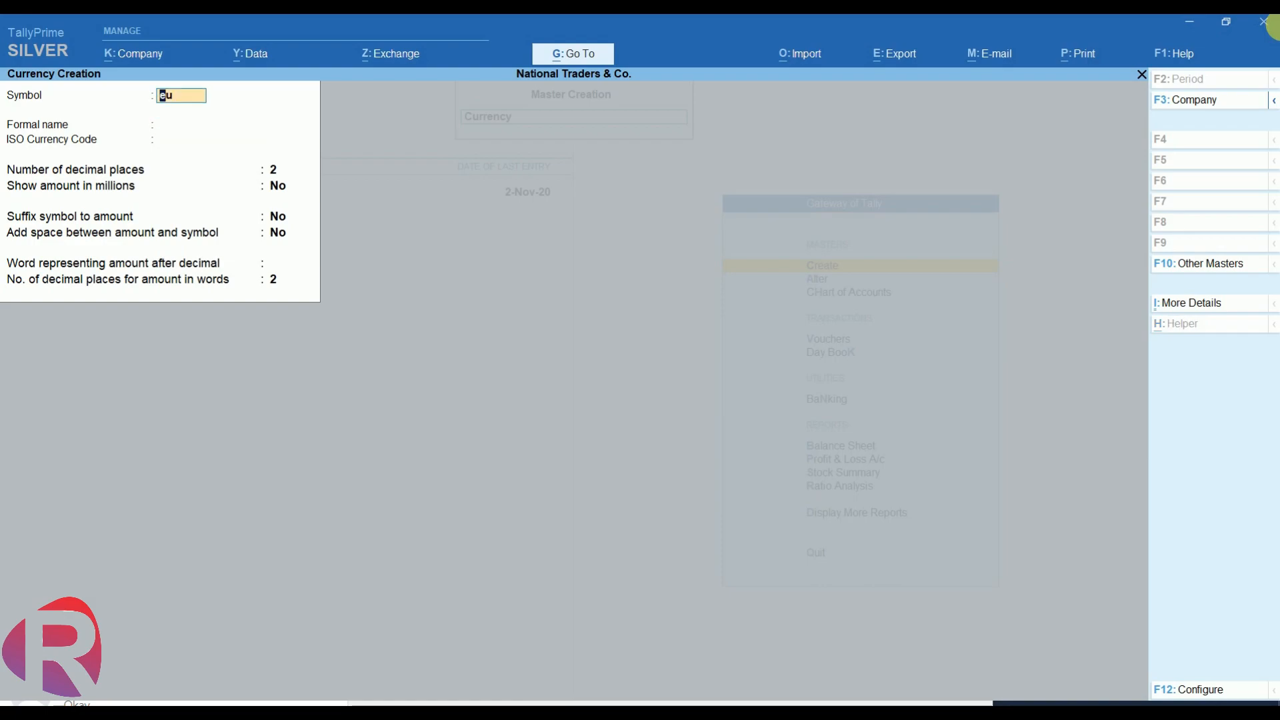
key(Return)
text(Dollar)
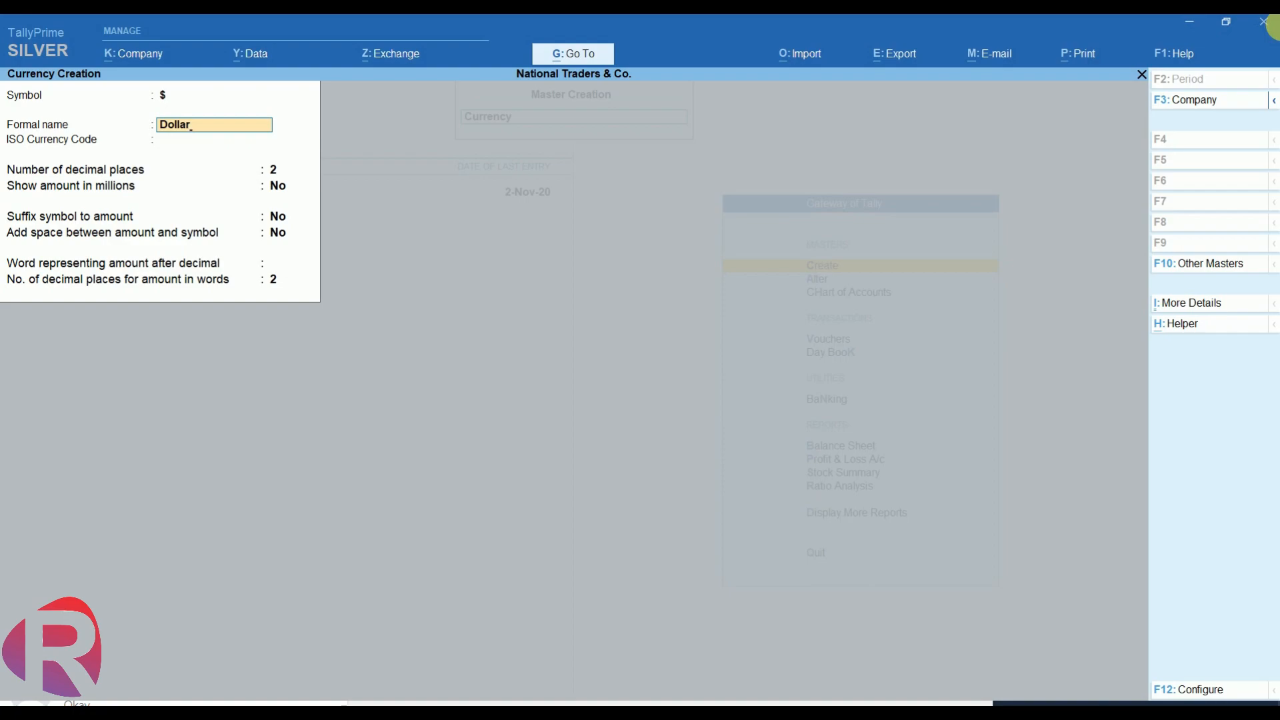
key(Return)
key(Return)
key(Return)
key(Return)
key(Return)
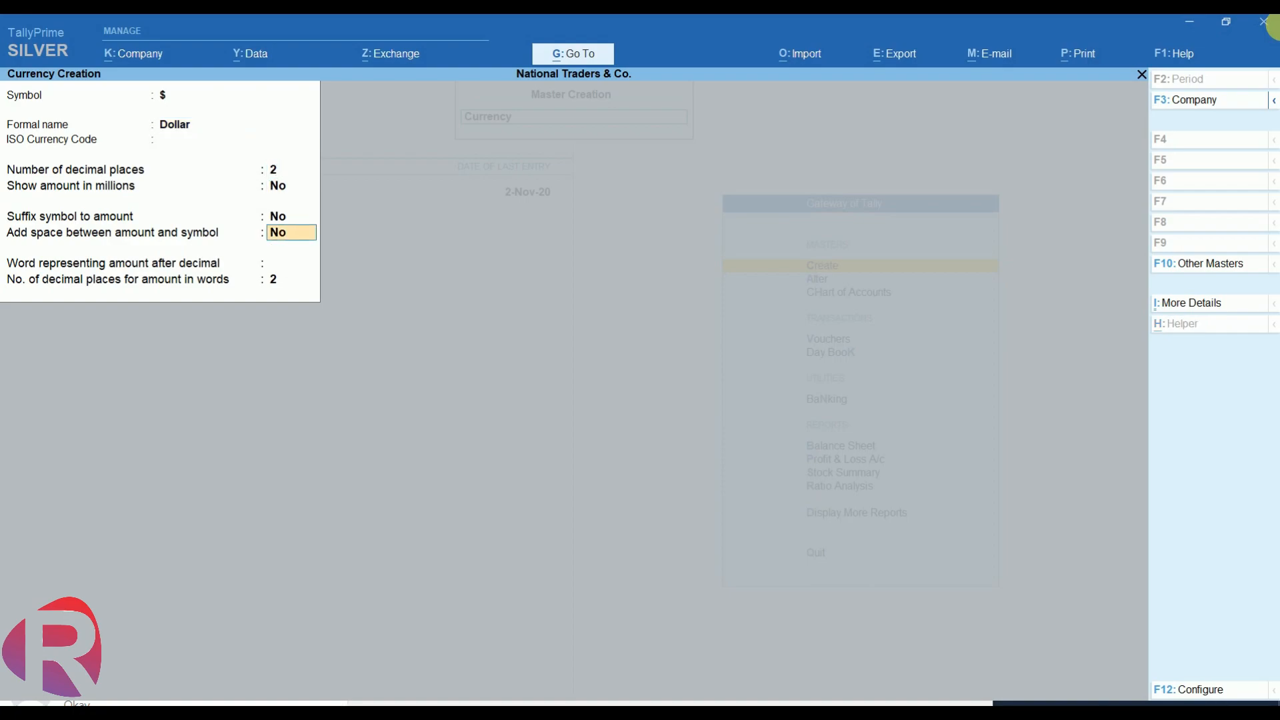
key(Return)
key(Return)
key(Return)
key(Return)
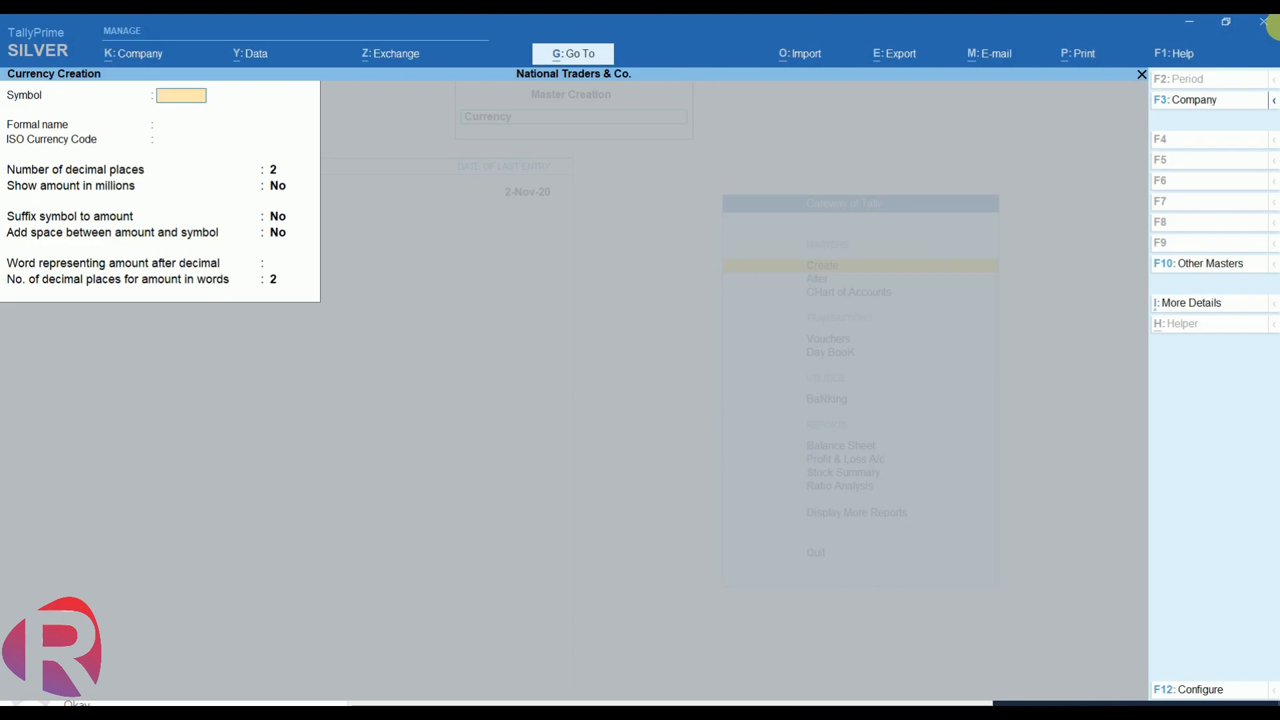
key(Escape)
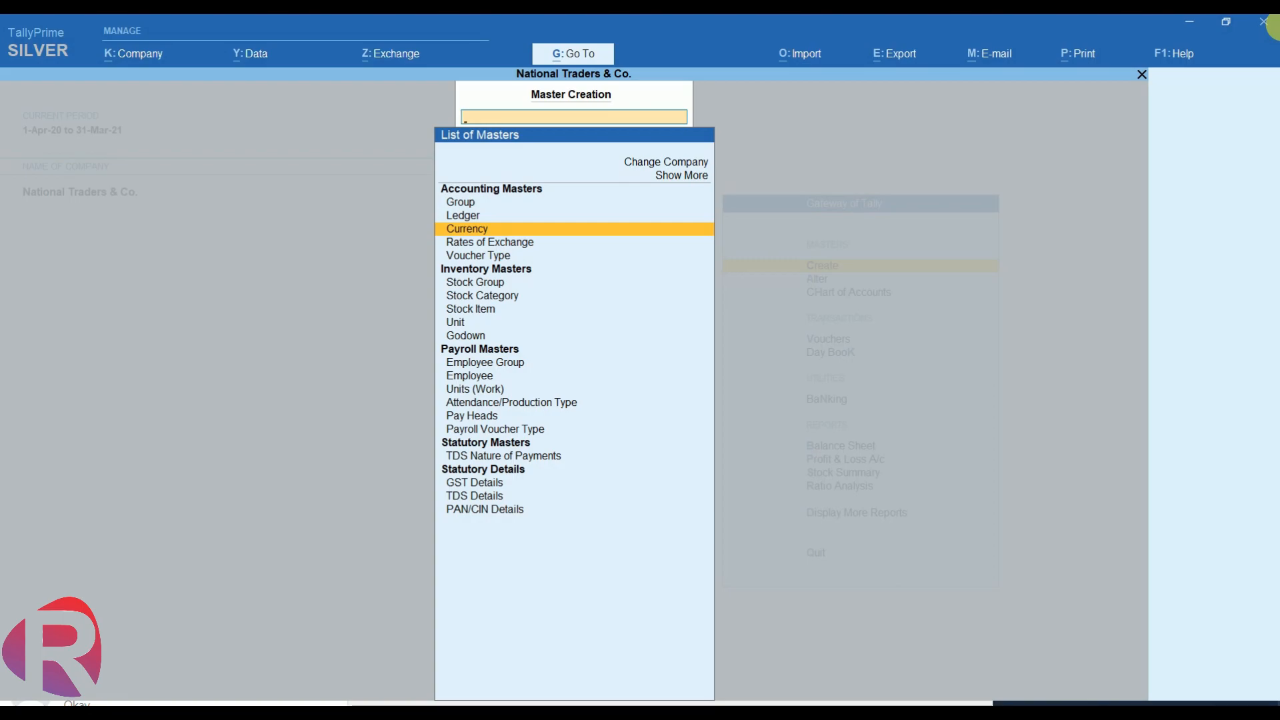
- Start a new ledger named Deepak & Co. without an alias and place it under Sundry Debtors
key(Up)
key(Return)
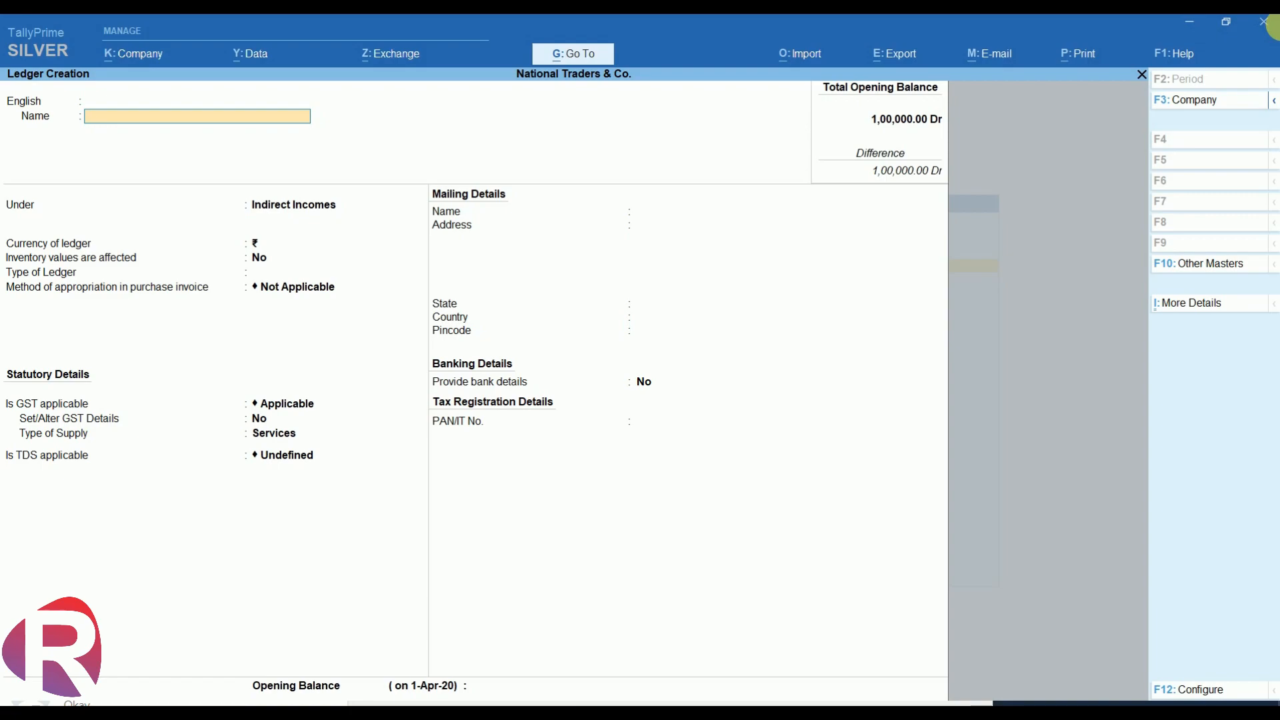
text(Deepak & Co.)
key(Return)
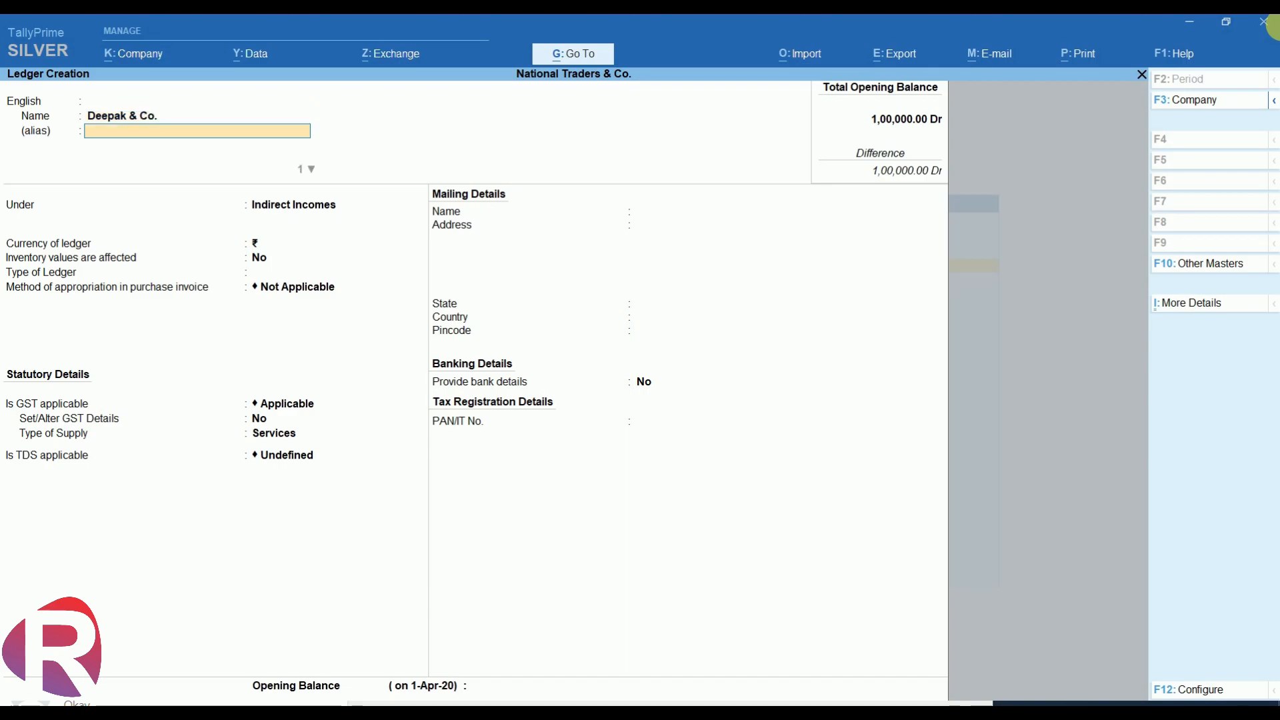
key(Return)
key(Return)
text(S)
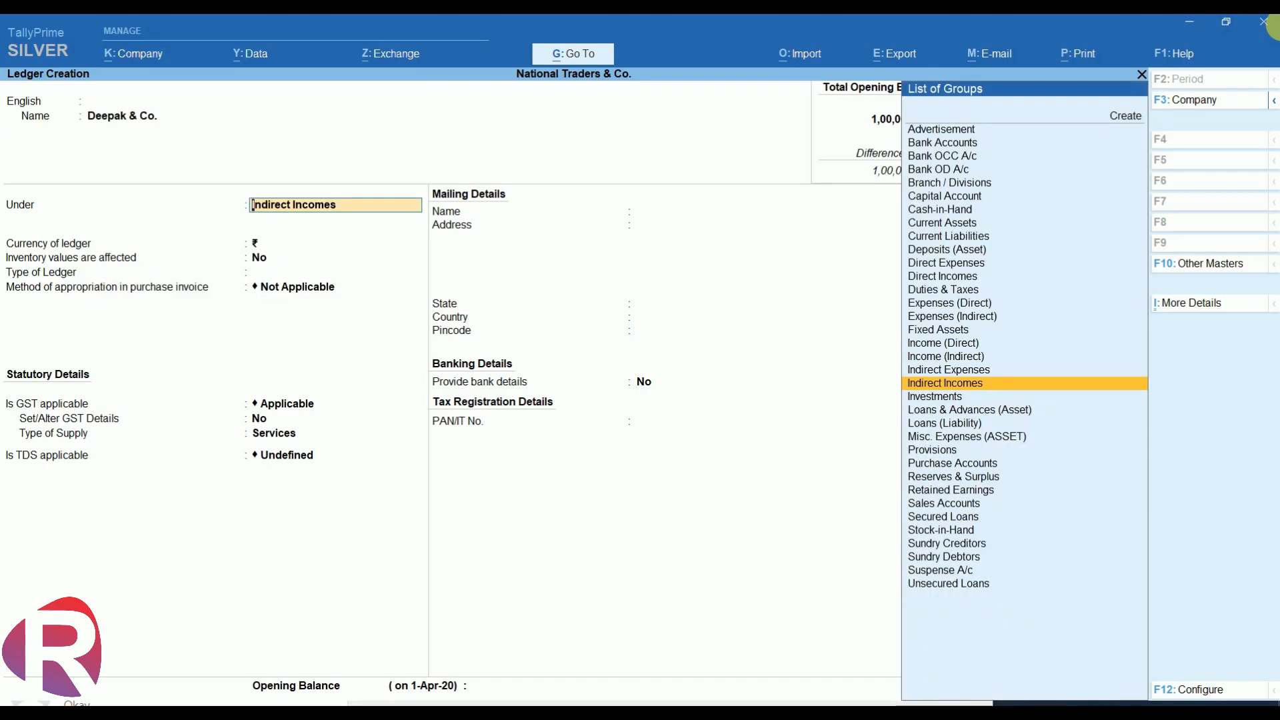
key(Down)
key(Down)
key(Down)
key(Return)
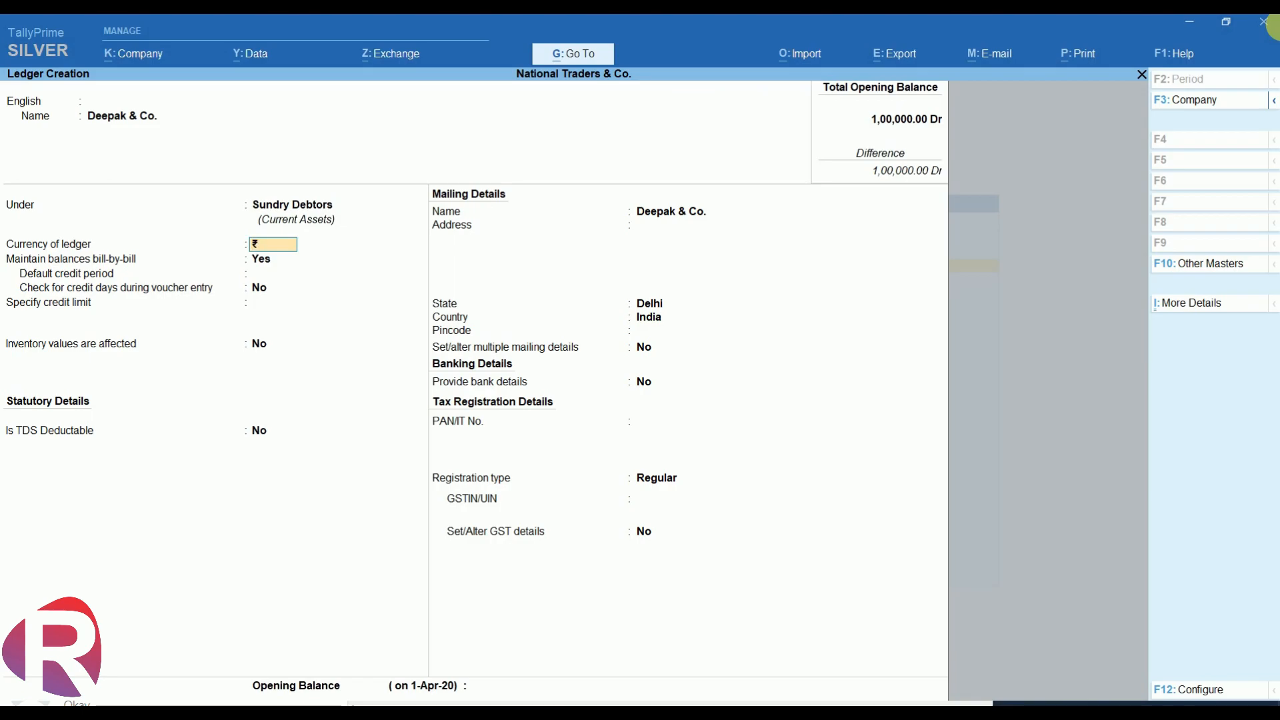
- Check the ledger configuration for the Use Currency for Bank/Cash Ledgers option, and accept the configuration
key(F12)
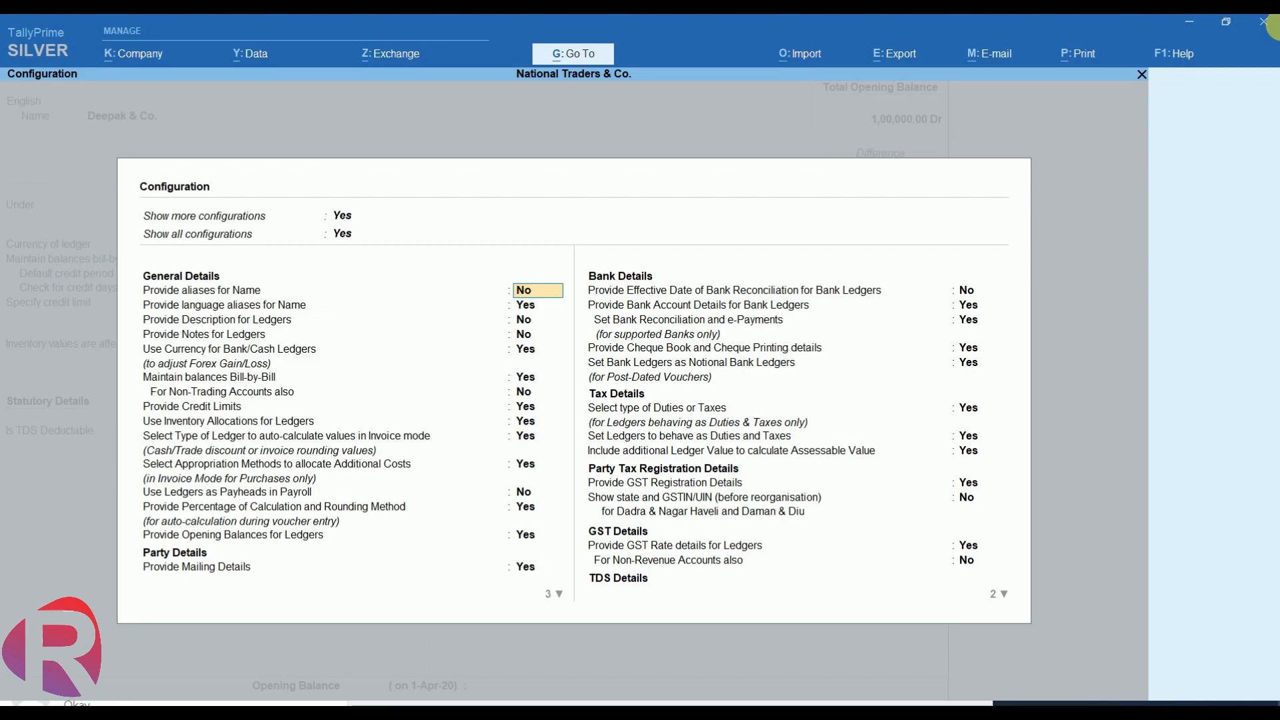
key(Down)
key(Down)
key(Down)
key(Down)
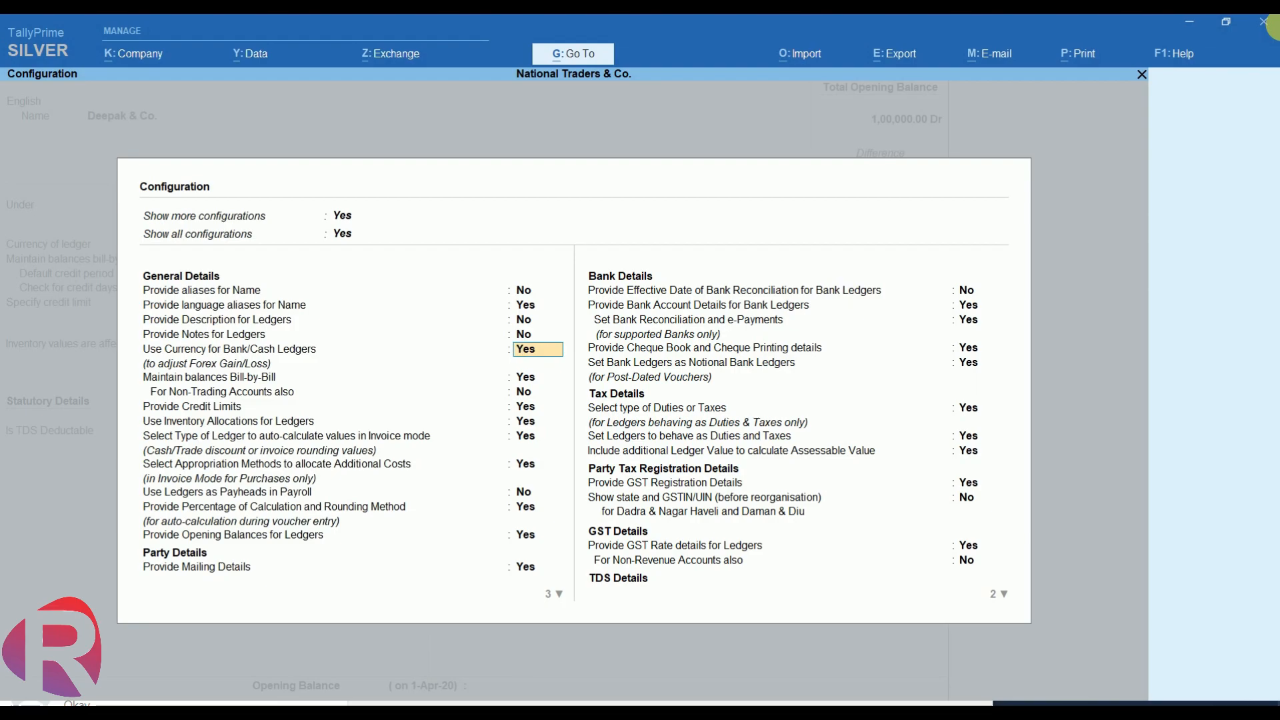
key(ctrl+a)
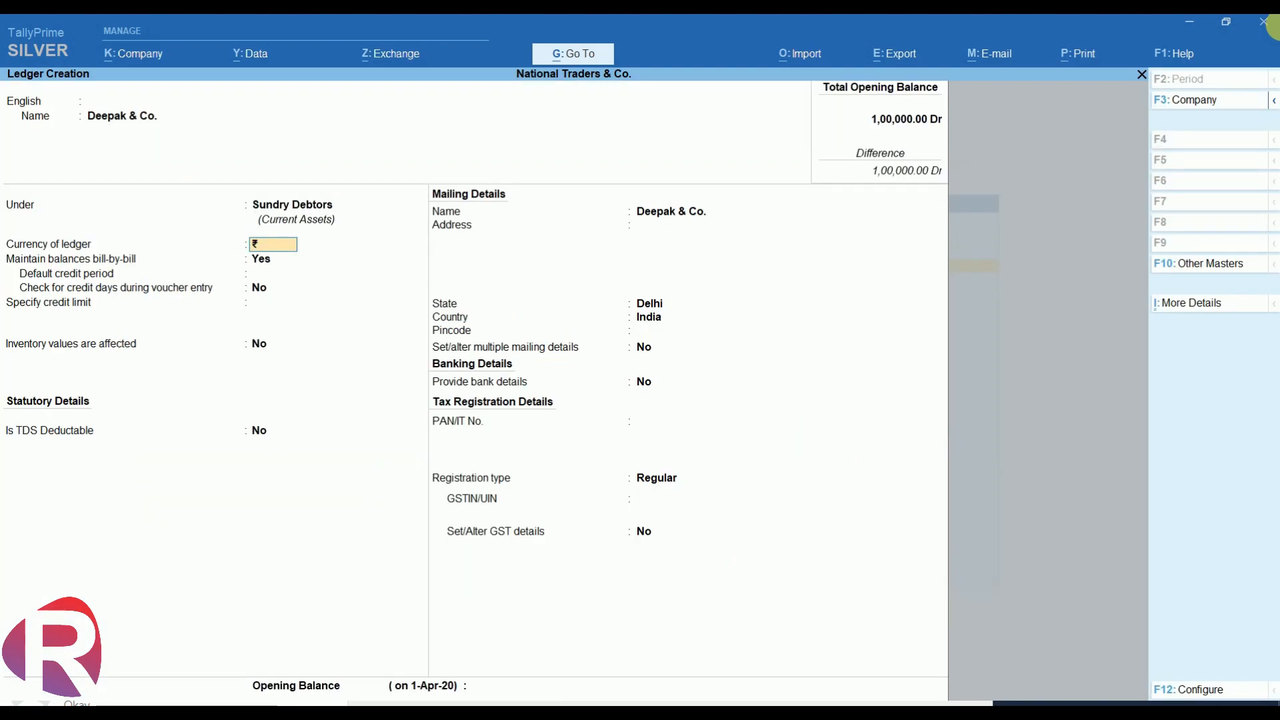
- Set the ledger's currency to $ and leave its credit limit and address blank
text($)
key(Return)
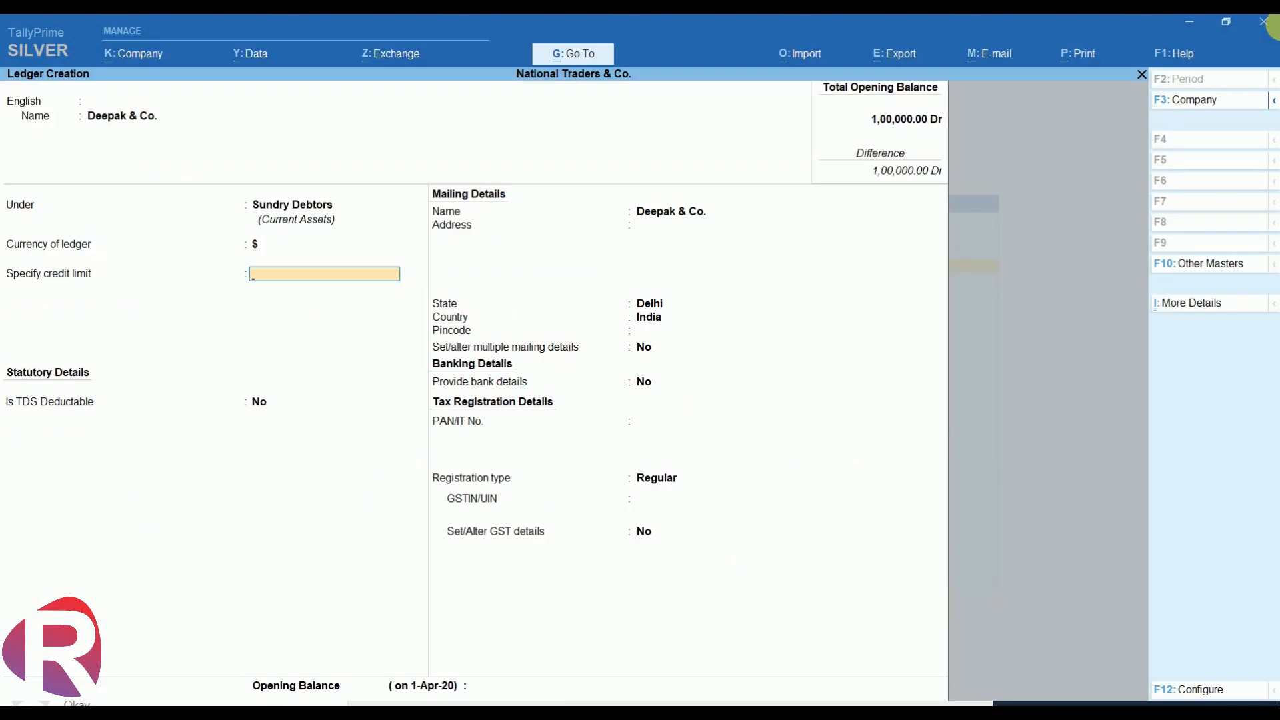
key(Return)
key(Return)
key(Return)
key(Return)
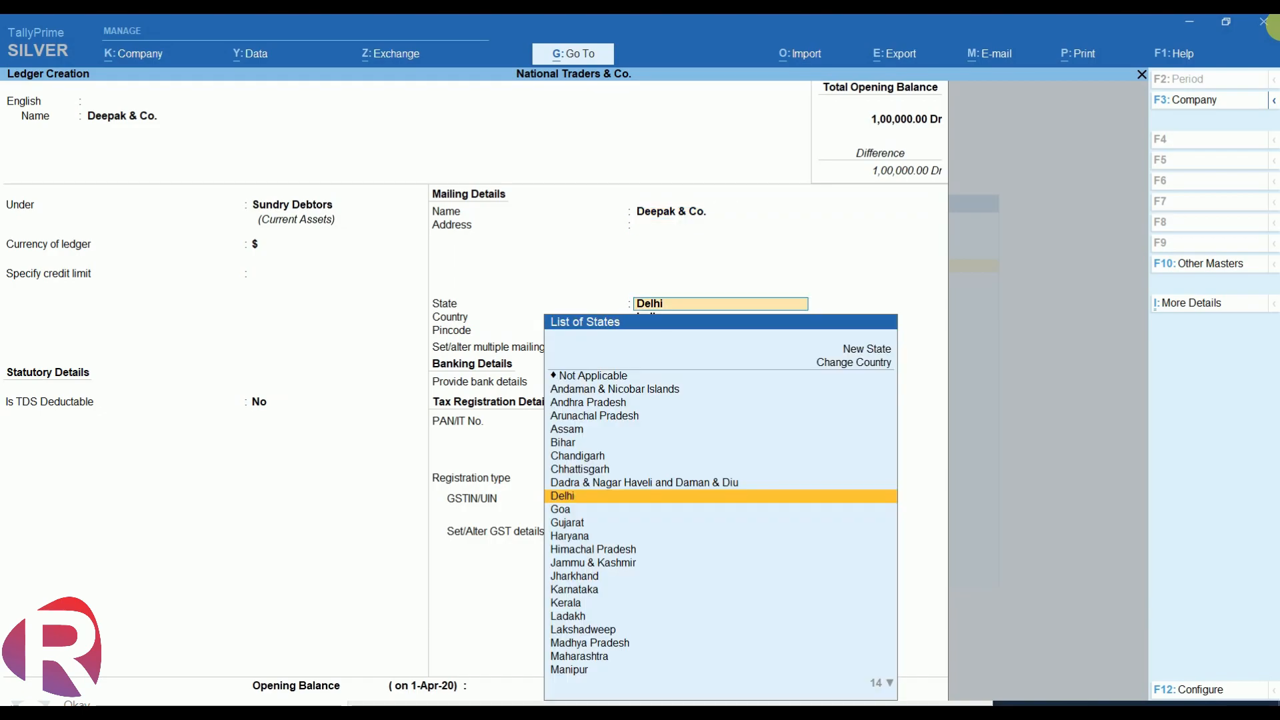
- Change the country in the ledger's mailing details to United States of America
key(Up)
key(Up)
key(Up)
key(Up)
key(Up)
key(Up)
key(Up)
key(Up)
key(Up)
key(Up)
key(Return)
key(Down)
key(Down)
key(Down)
key(Down)
key(Down)
key(Down)
key(Down)
key(Down)
key(Down)
key(Down)
key(Down)
key(Down)
key(Down)
key(Down)
key(Down)
key(Down)
key(Down)
key(Down)
key(Down)
key(Down)
key(Down)
key(Down)
key(Down)
key(Down)
key(Down)
key(Down)
key(Down)
key(Return)
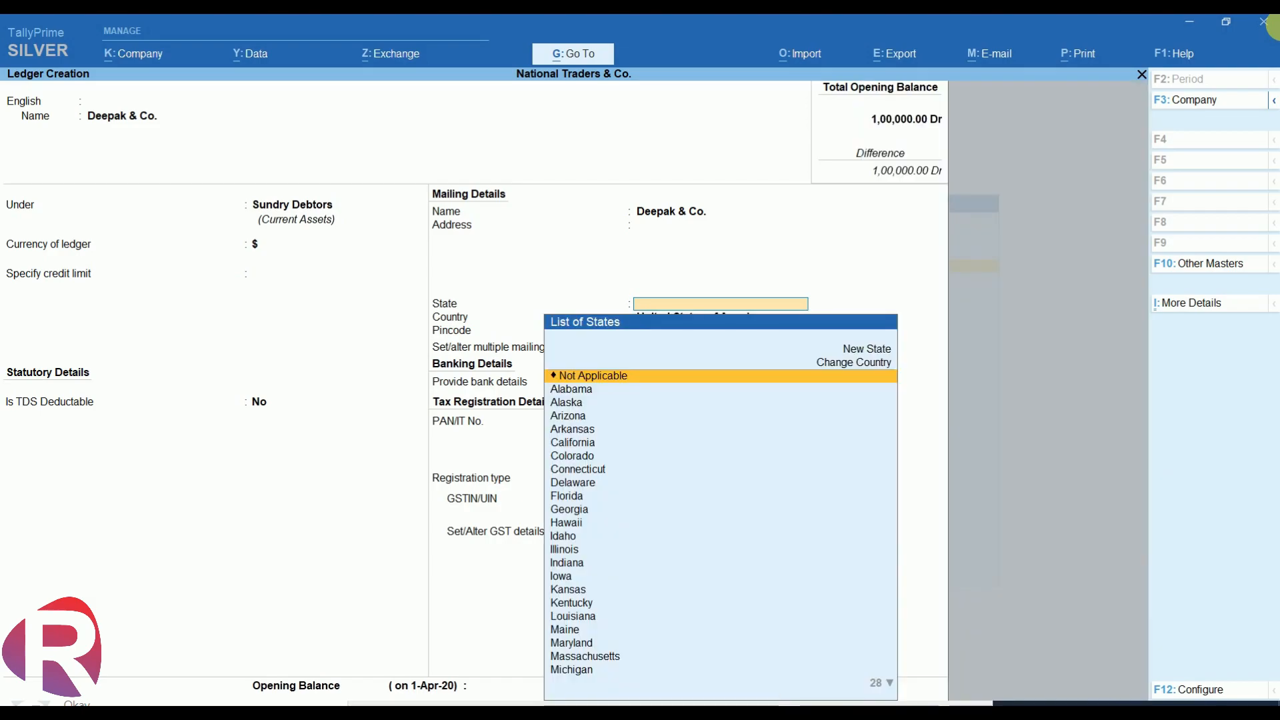
- Set the state in the ledger's mailing details to California
key(Return)
key(BackSpace)
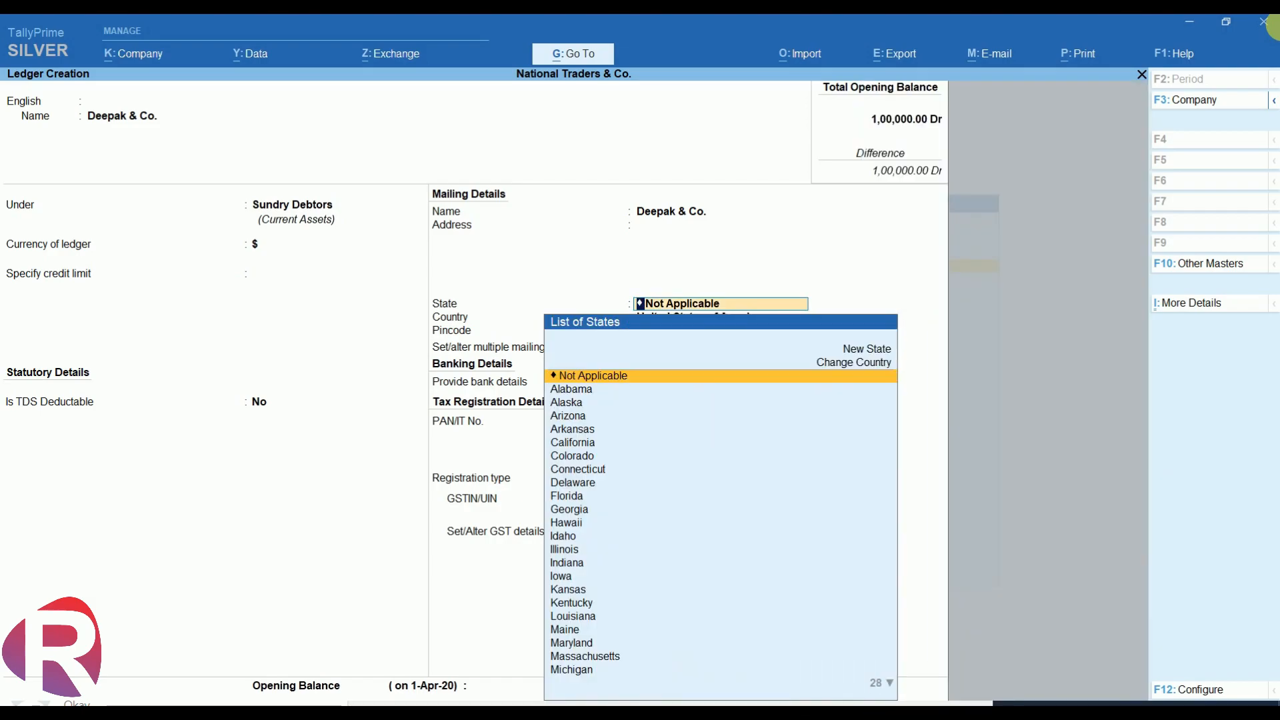
key(Down)
key(Down)
key(Down)
key(Down)
key(Down)
key(Down)
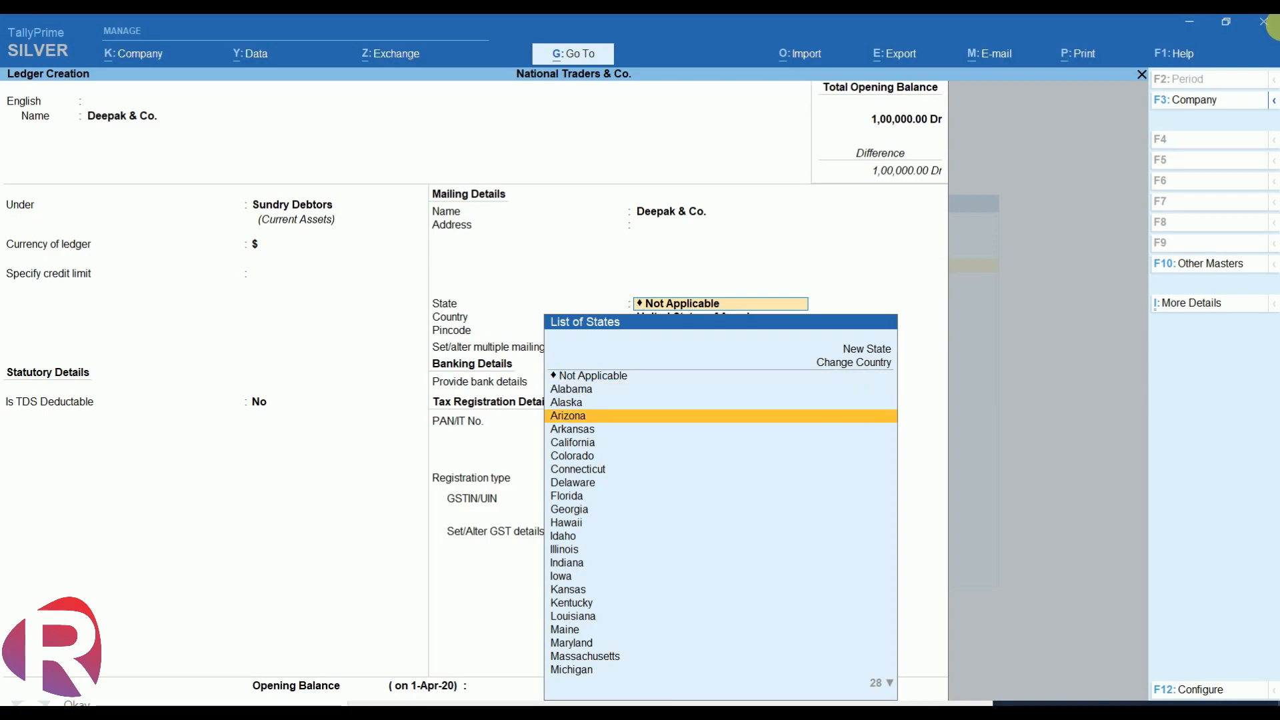
key(Up)
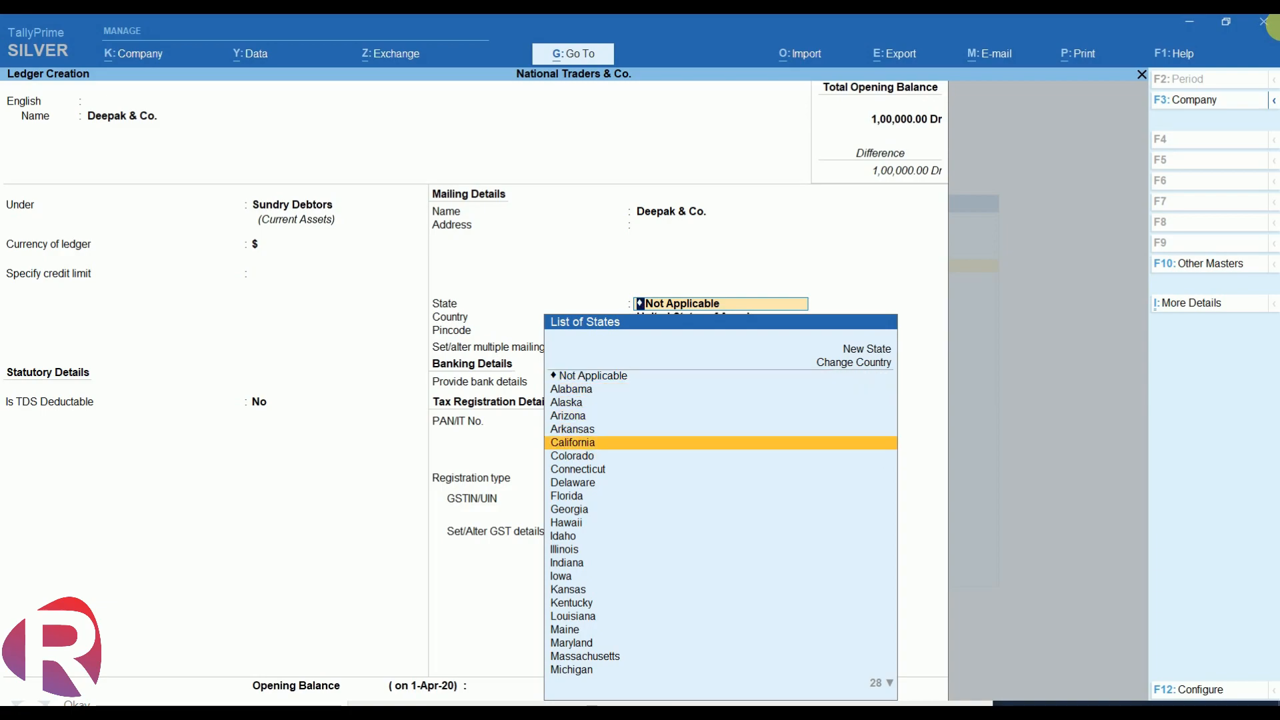
key(Return)
- Keep the remaining ledger defaults, leave the opening balance empty and save the Deepak & Co. ledger
key(Return)
key(Return)
key(Return)
key(Return)
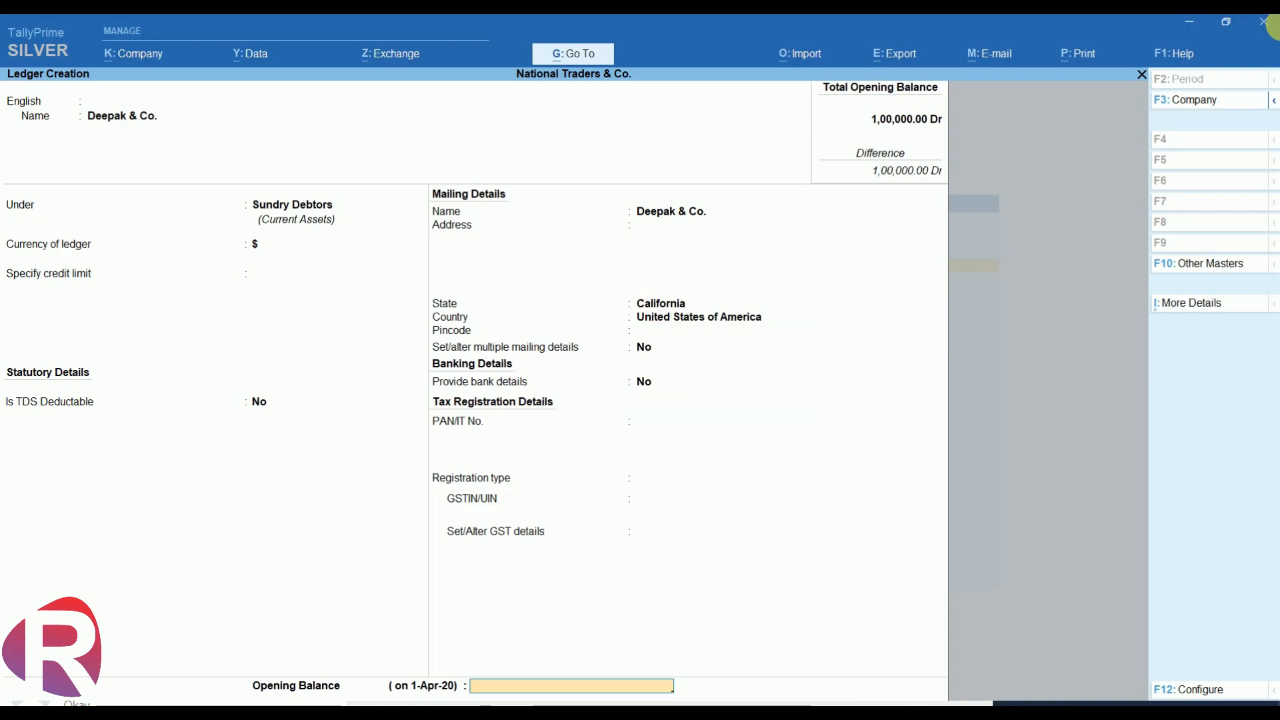
key(Return)
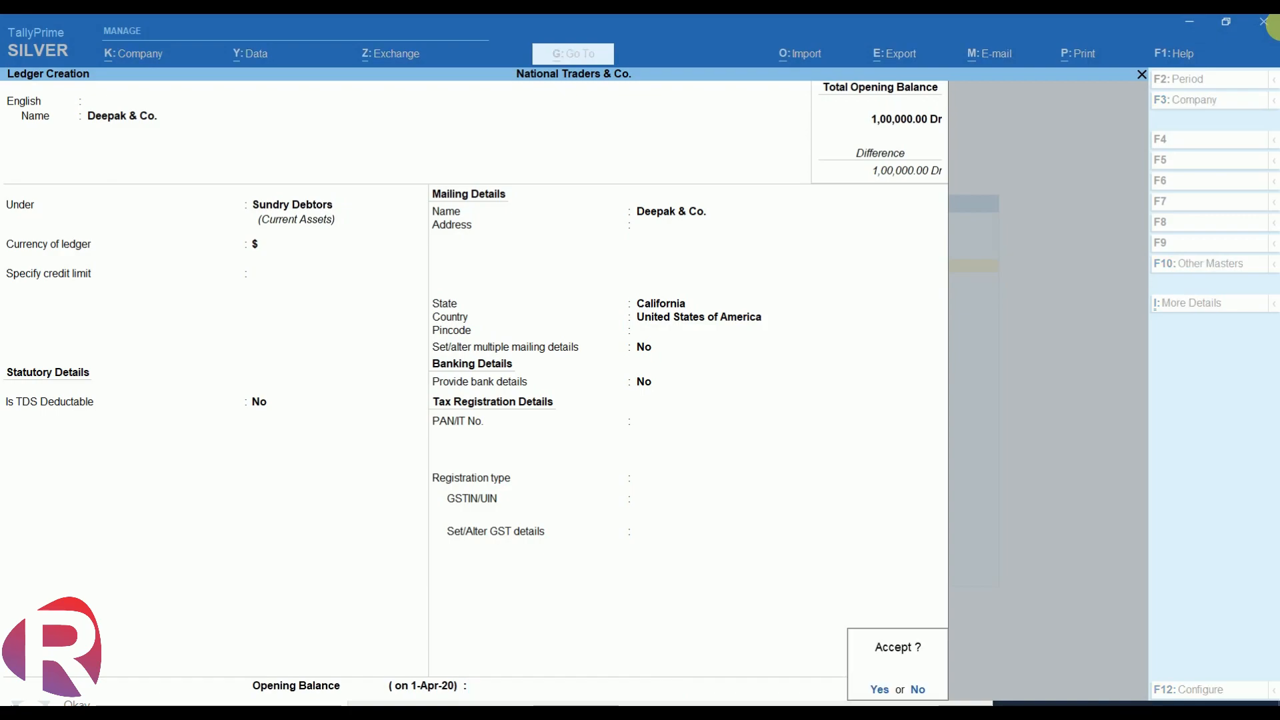
key(y)
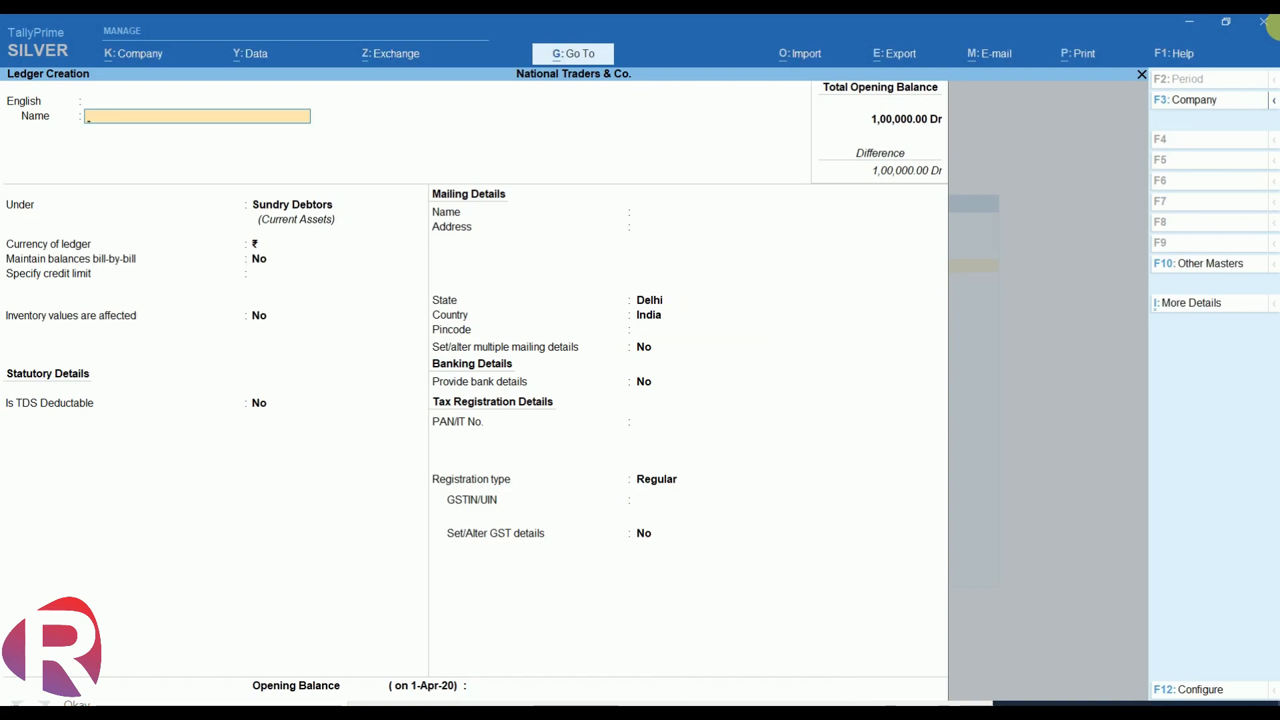
- Leave ledger creation without saving the blank ledger and open a new Sales voucher
key(Escape)
key(y)
key(Escape)
key(Down)
key(Down)
key(Down)
key(Return)
key(F8)
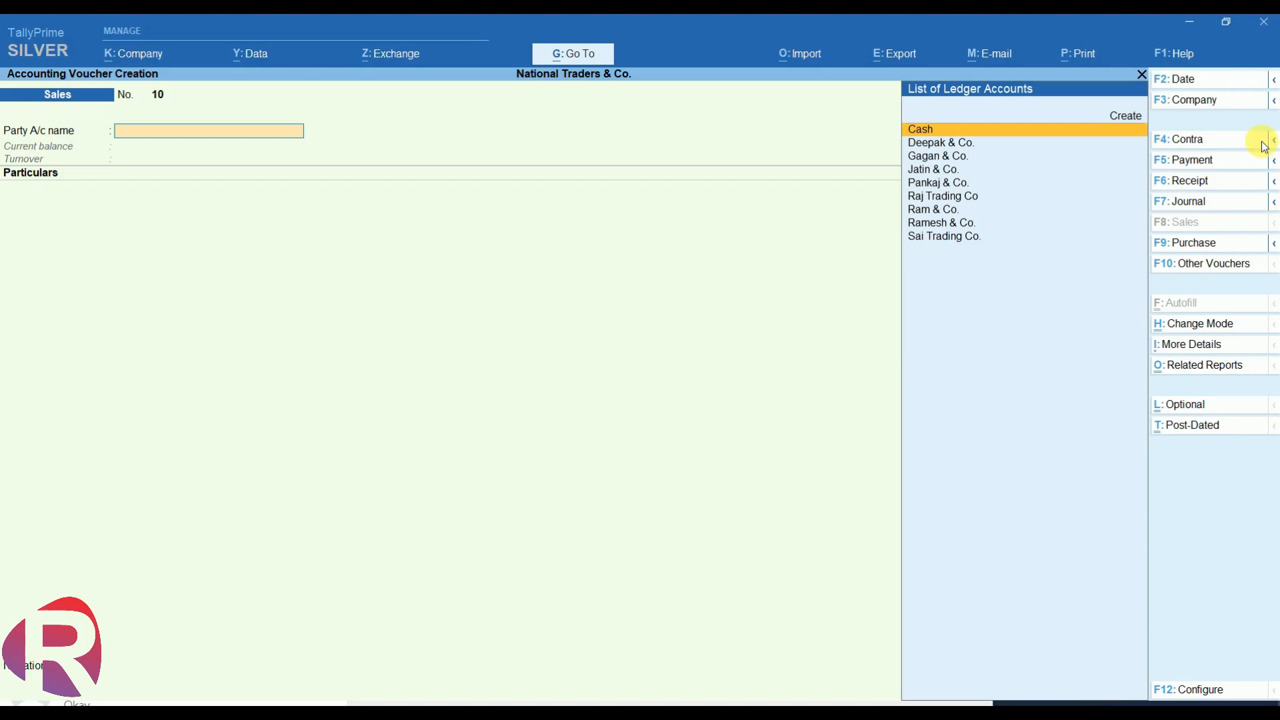
- Change the sales voucher's mode to Item Invoice and set its date to 3-11-2020
click(1222, 329)
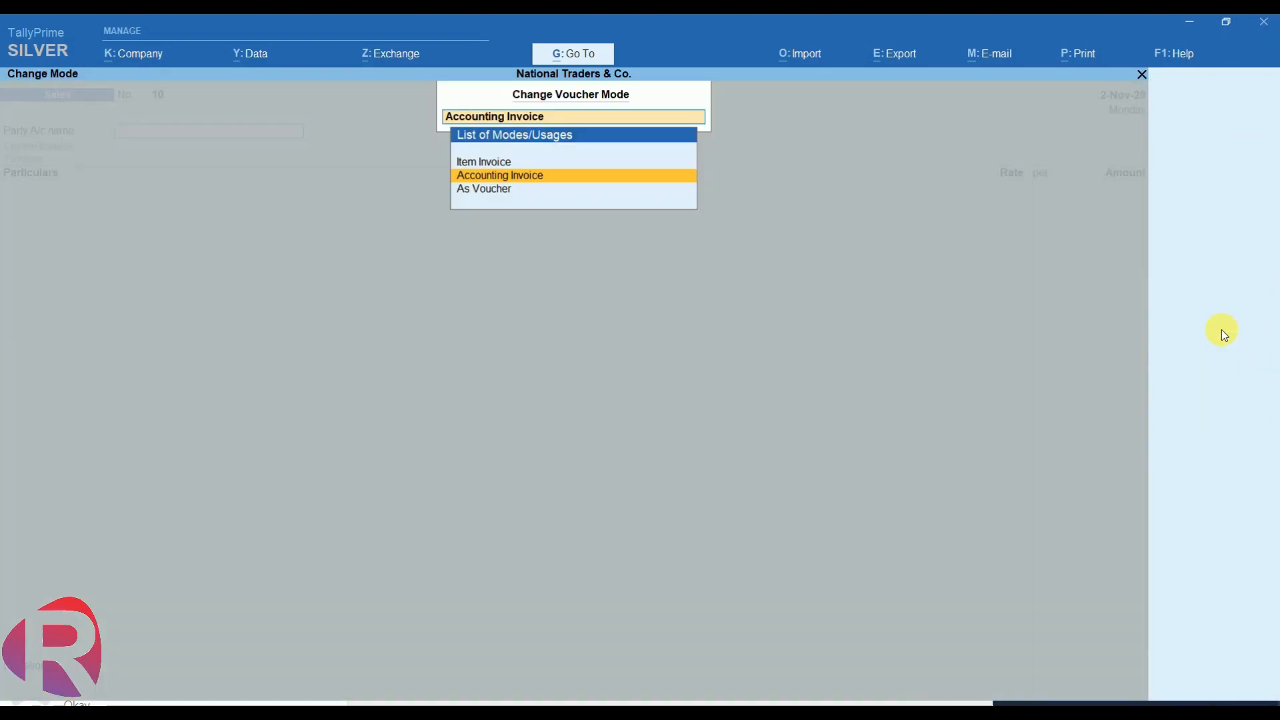
key(Up)
key(Return)
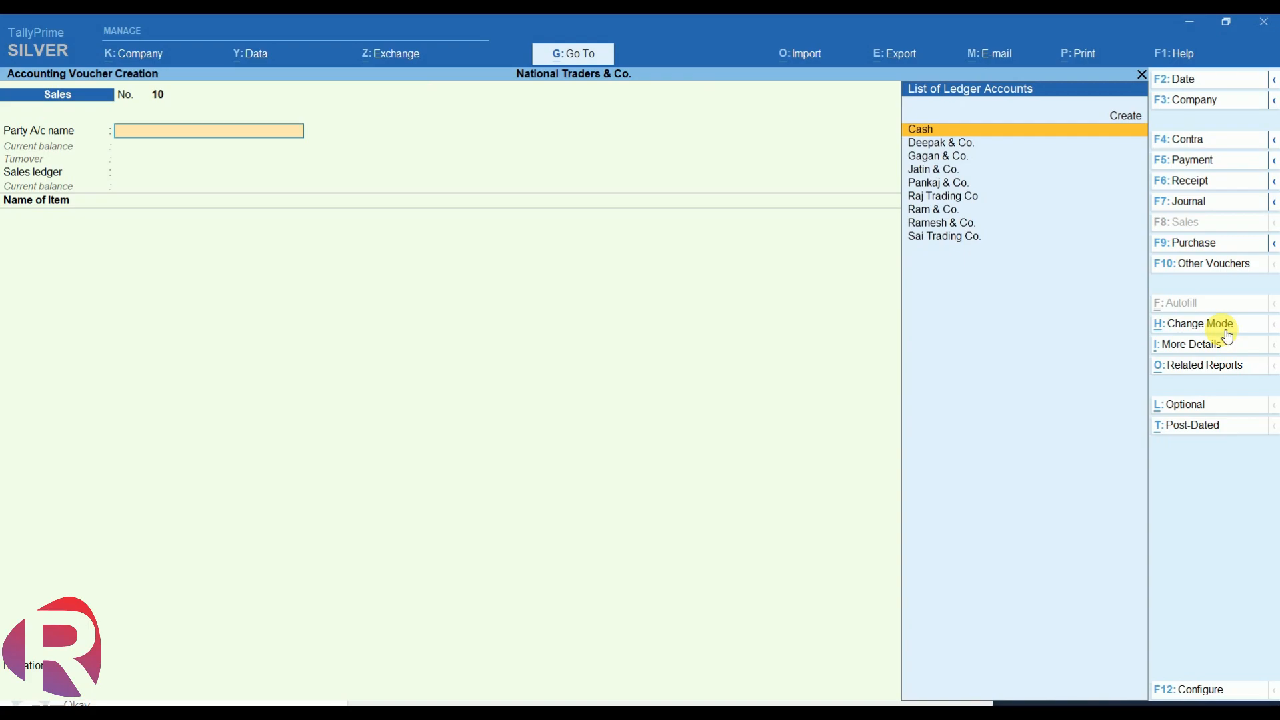
key(F2)
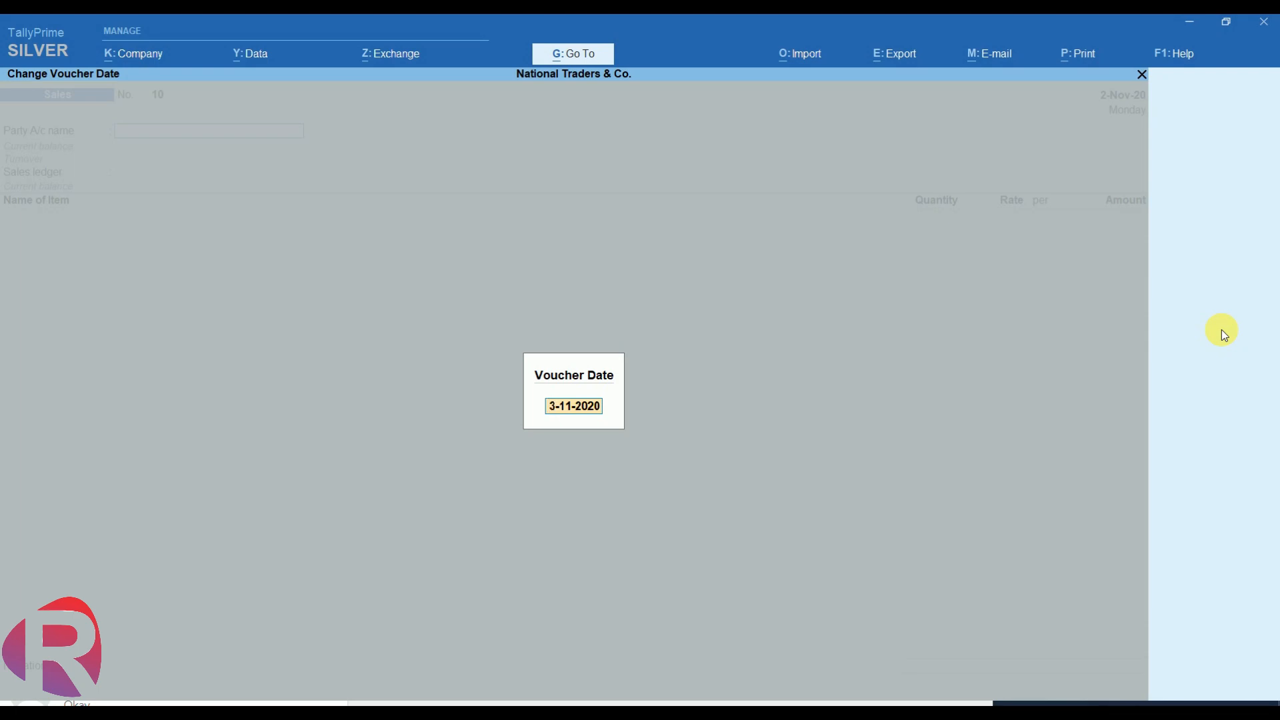
key(Return)
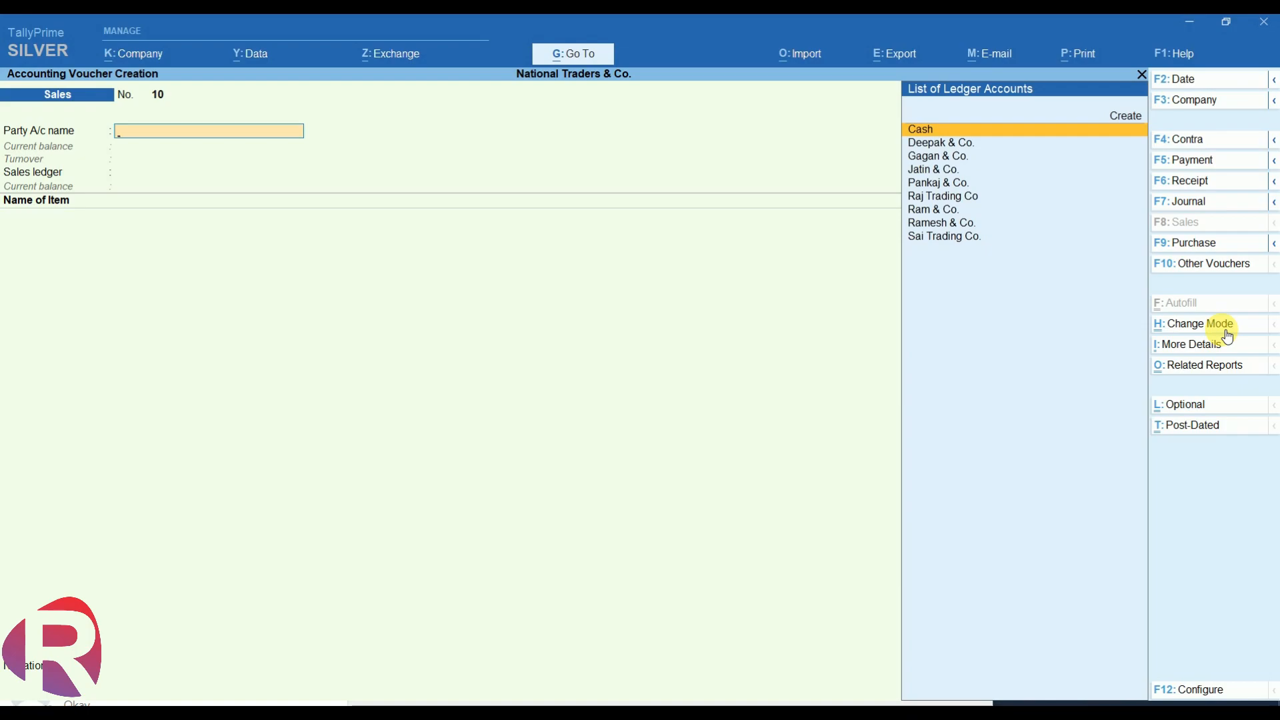
- Select Deepak & Co. as the party account, leaving the dispatch details blank and keeping the default party details
key(Down)
key(Down)
key(Up)
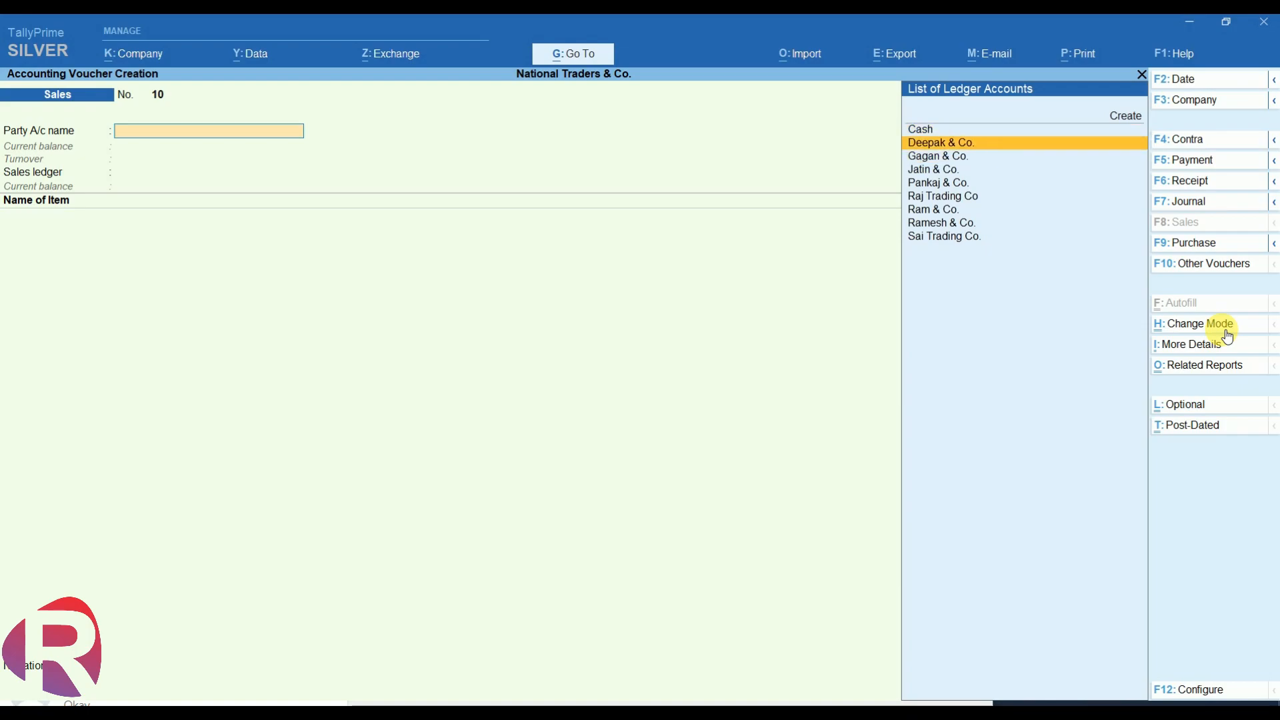
key(Return)
key(Return)
key(Return)
key(Return)
key(Return)
key(Return)
key(Return)
key(Return)
key(Return)
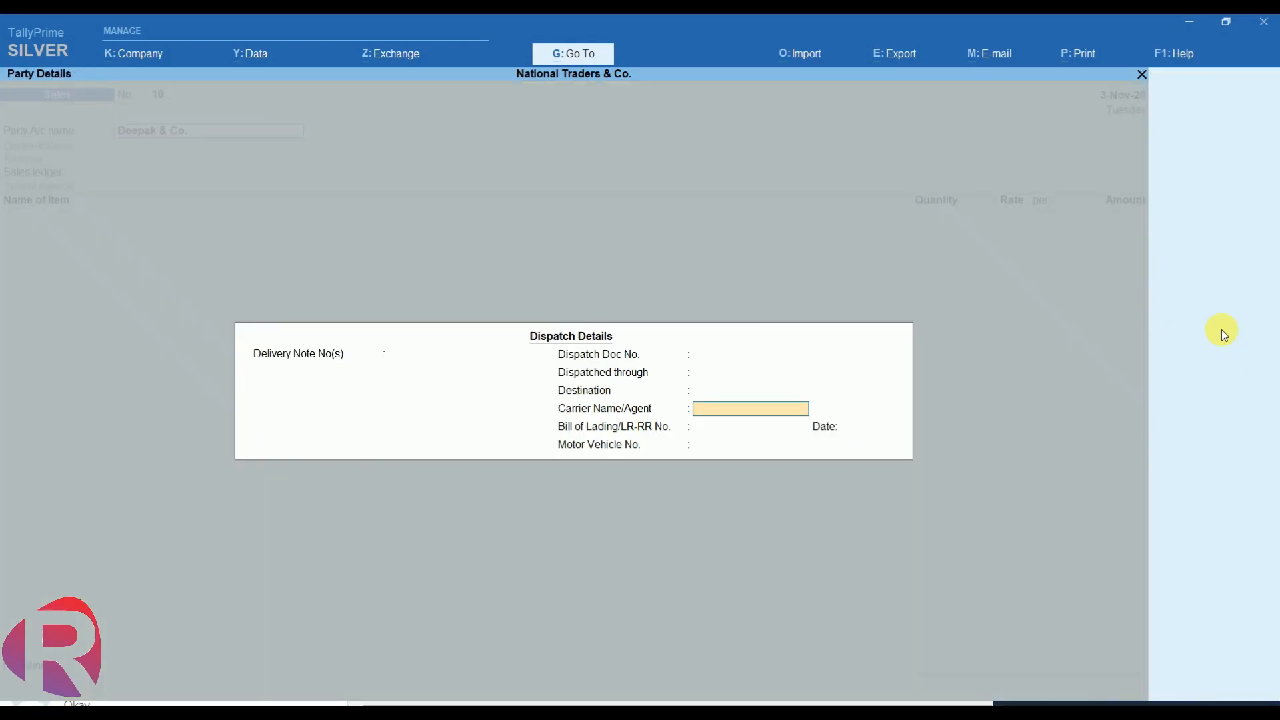
key(Return)
key(Return)
key(Return)
key(Return)
key(Return)
key(Return)
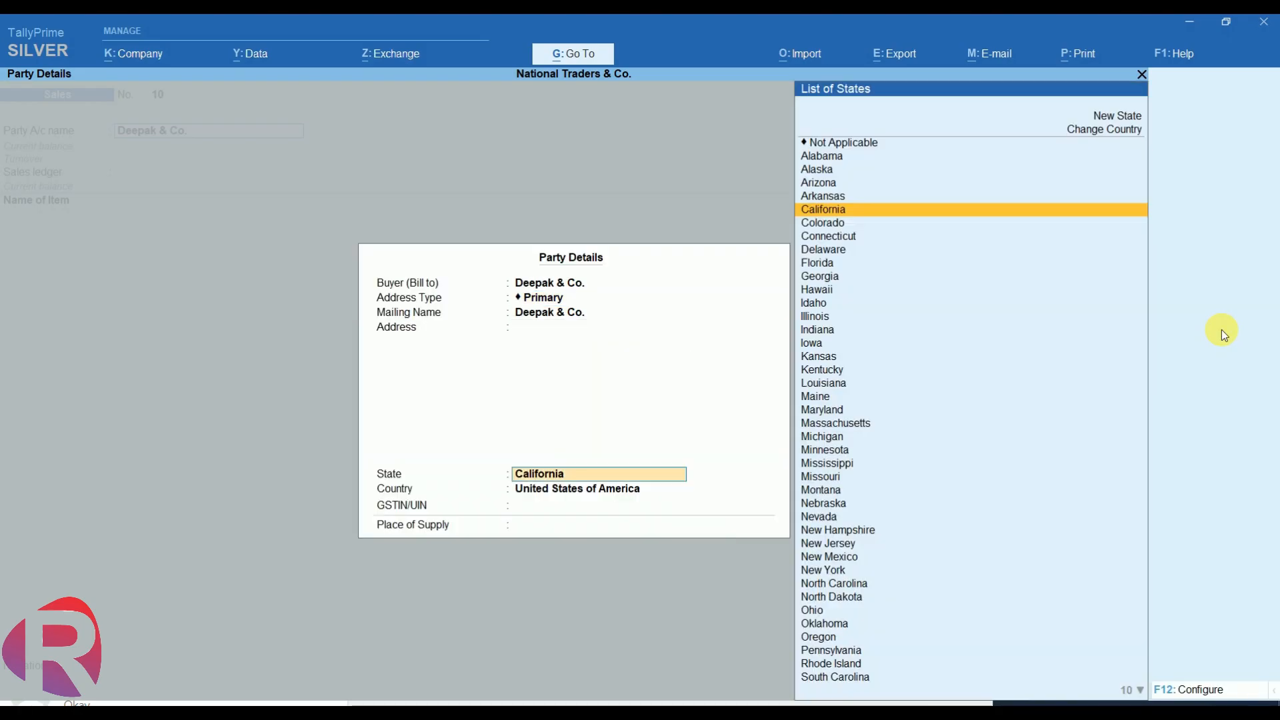
key(BackSpace)
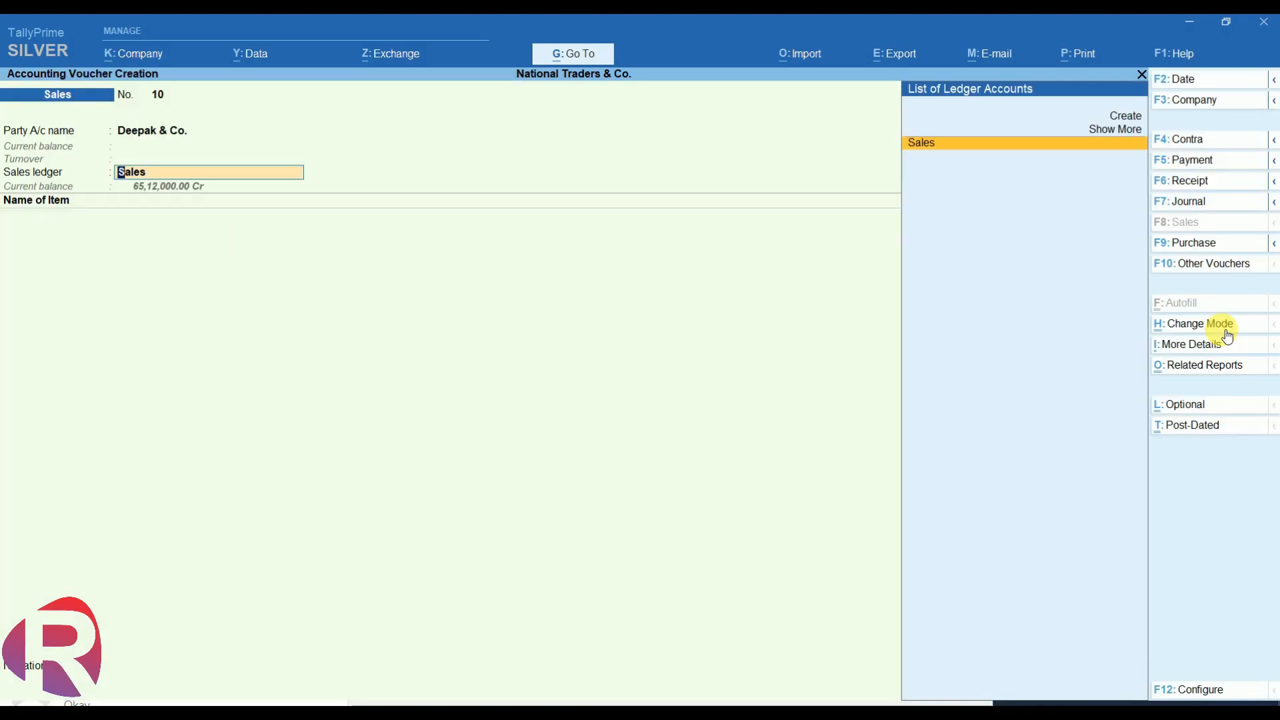
- Use the Sales ledger for the invoice and choose Mobile as its stock item
key(Return)
key(Down)
key(Down)
key(Down)
key(Down)
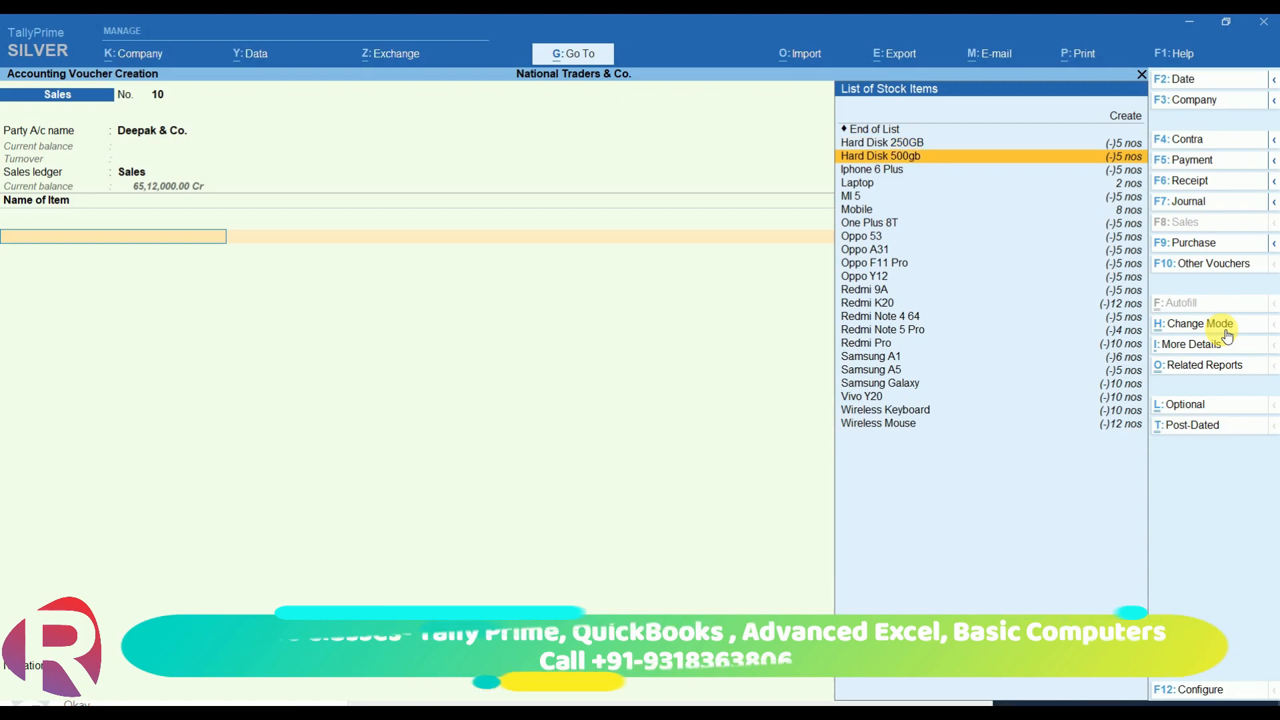
key(Down)
key(Down)
key(Down)
key(Down)
key(Down)
key(Down)
key(Down)
key(Down)
key(Down)
key(Down)
key(Down)
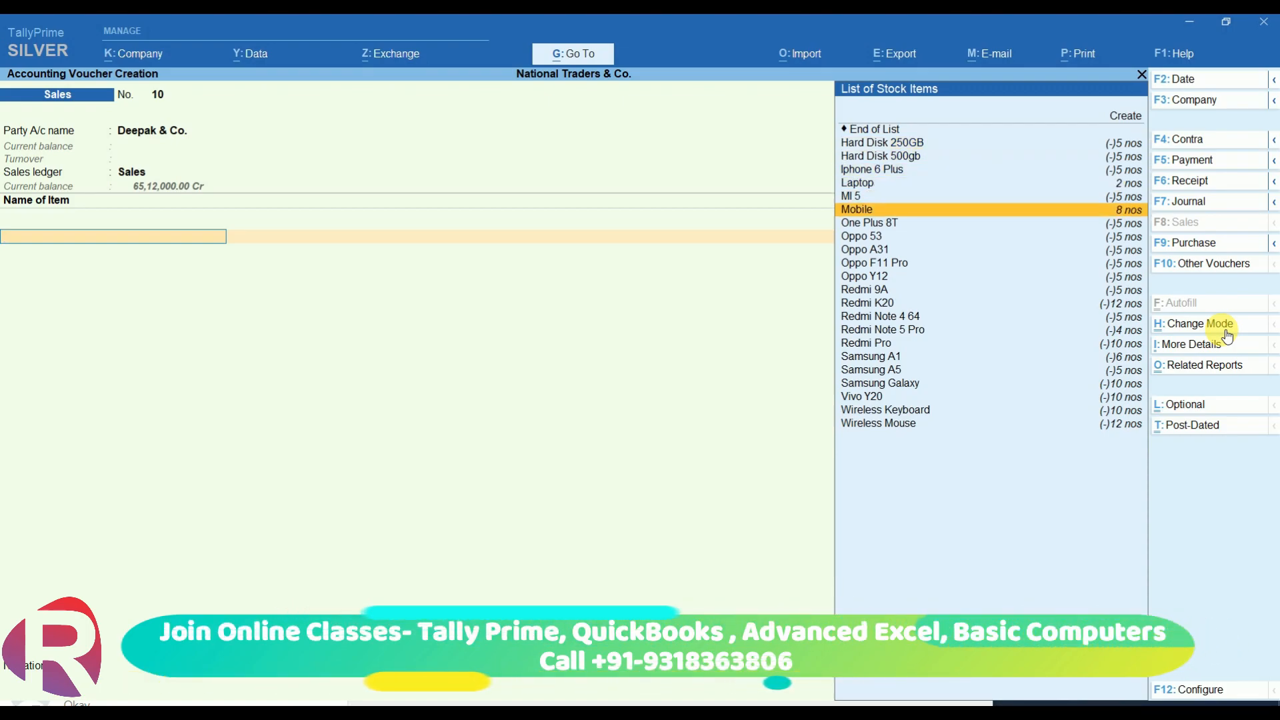
key(Down)
key(Up)
key(Up)
key(Up)
key(Up)
key(Up)
key(Up)
key(Up)
key(Up)
key(Up)
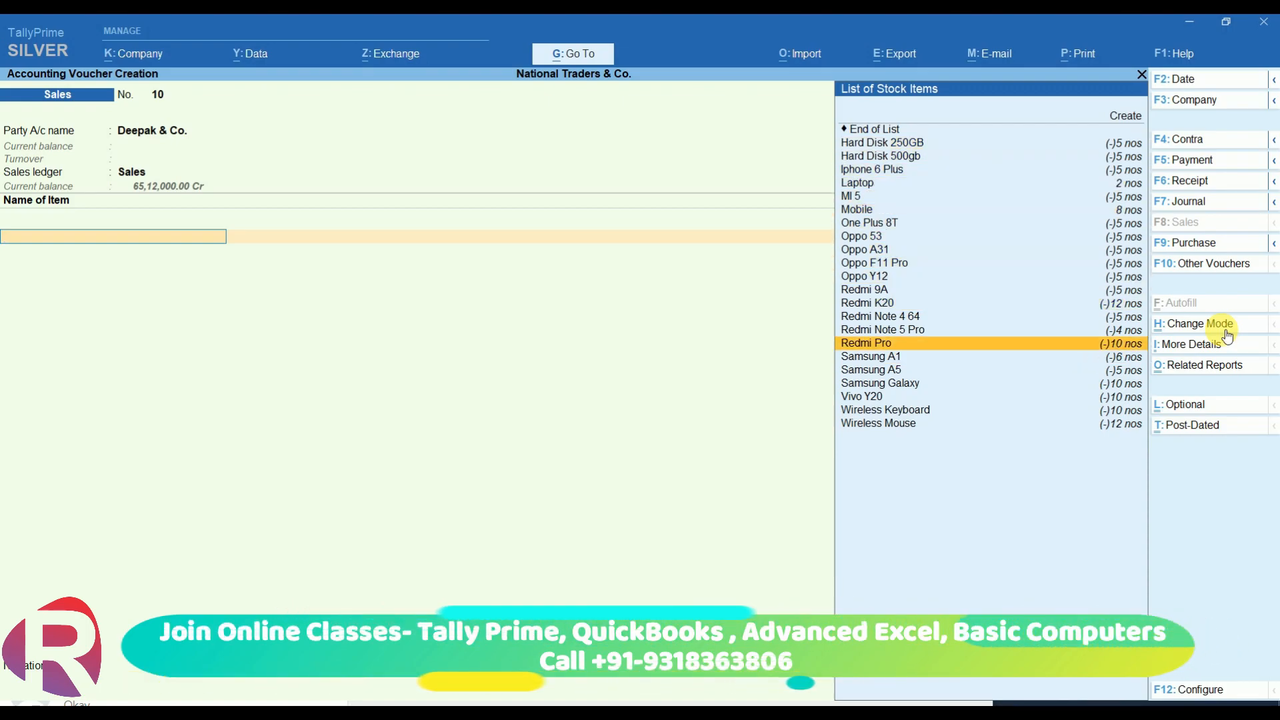
key(Up)
key(Up)
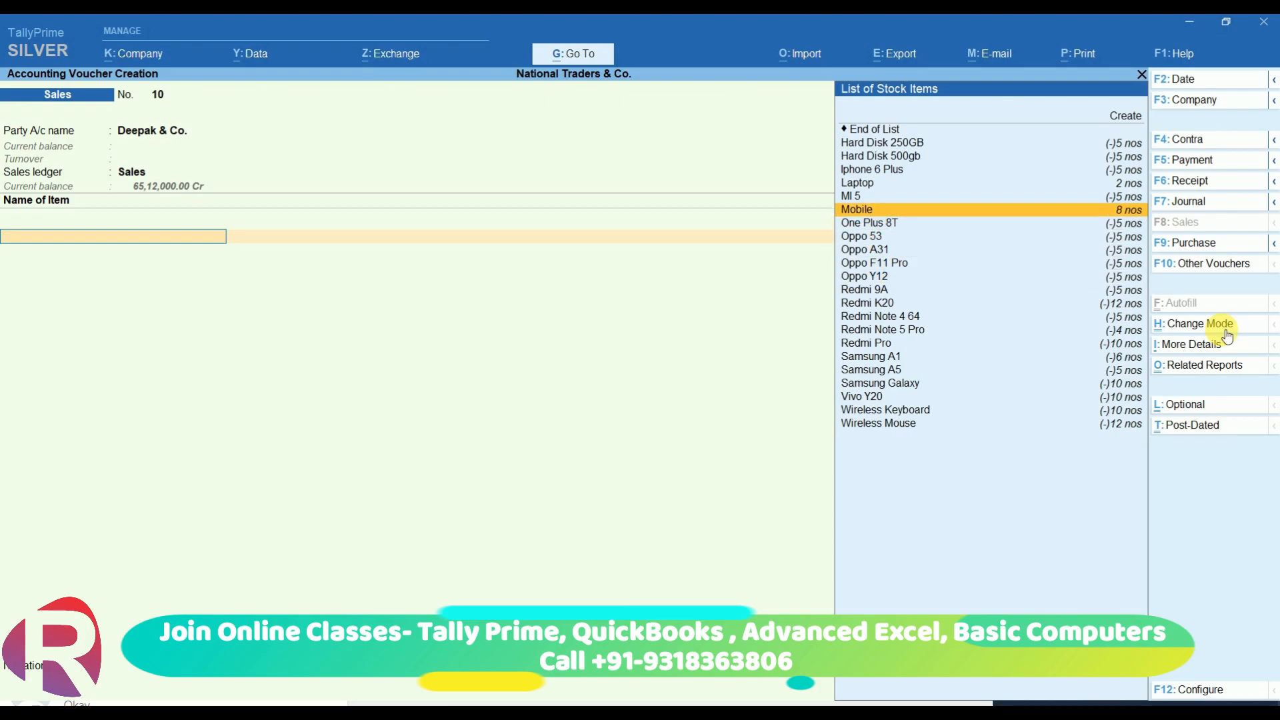
key(Down)
key(Up)
key(Return)
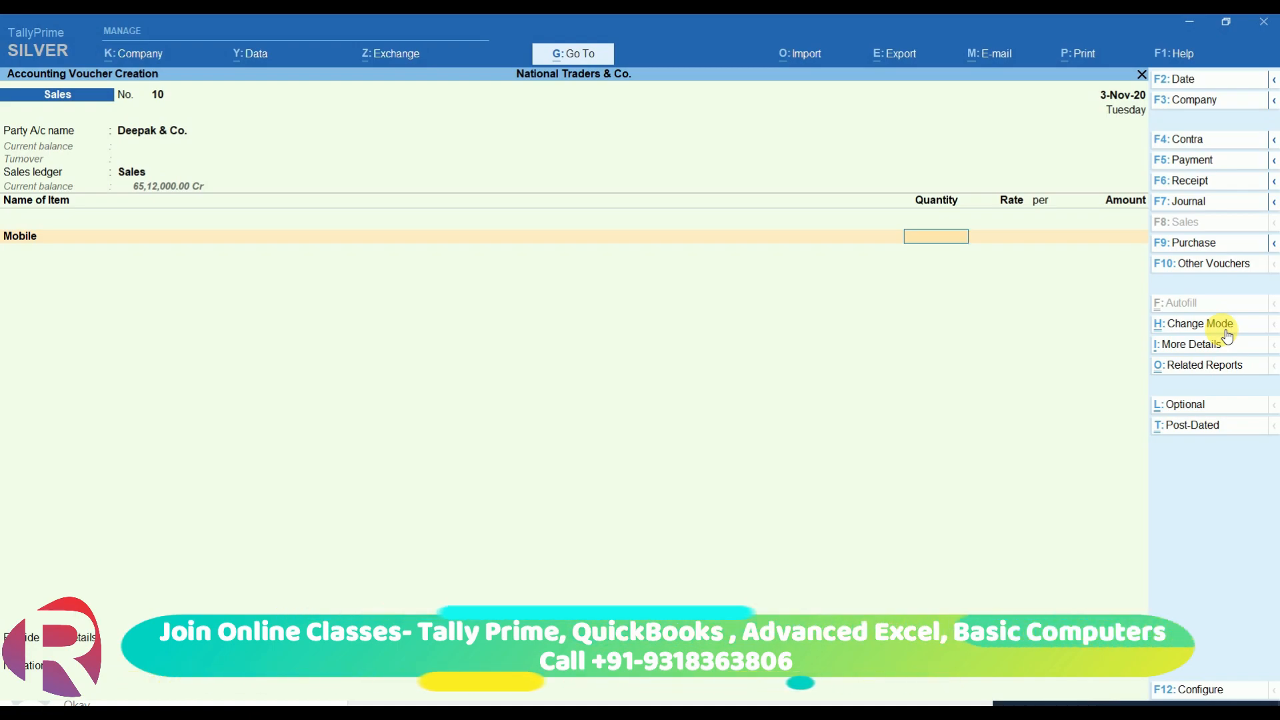
- Enter a quantity of 2 nos and a rate of $100 for the Mobile item
text(2)
key(Return)
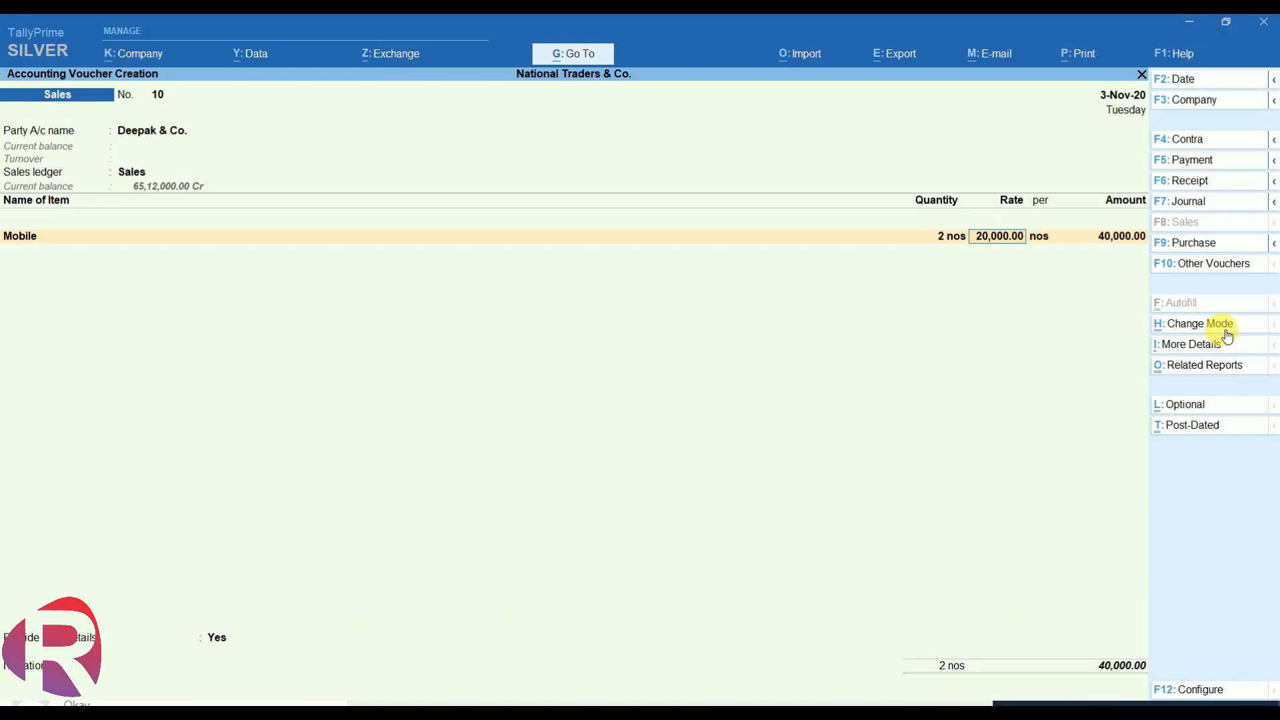
text(100)
text($)
key(Return)
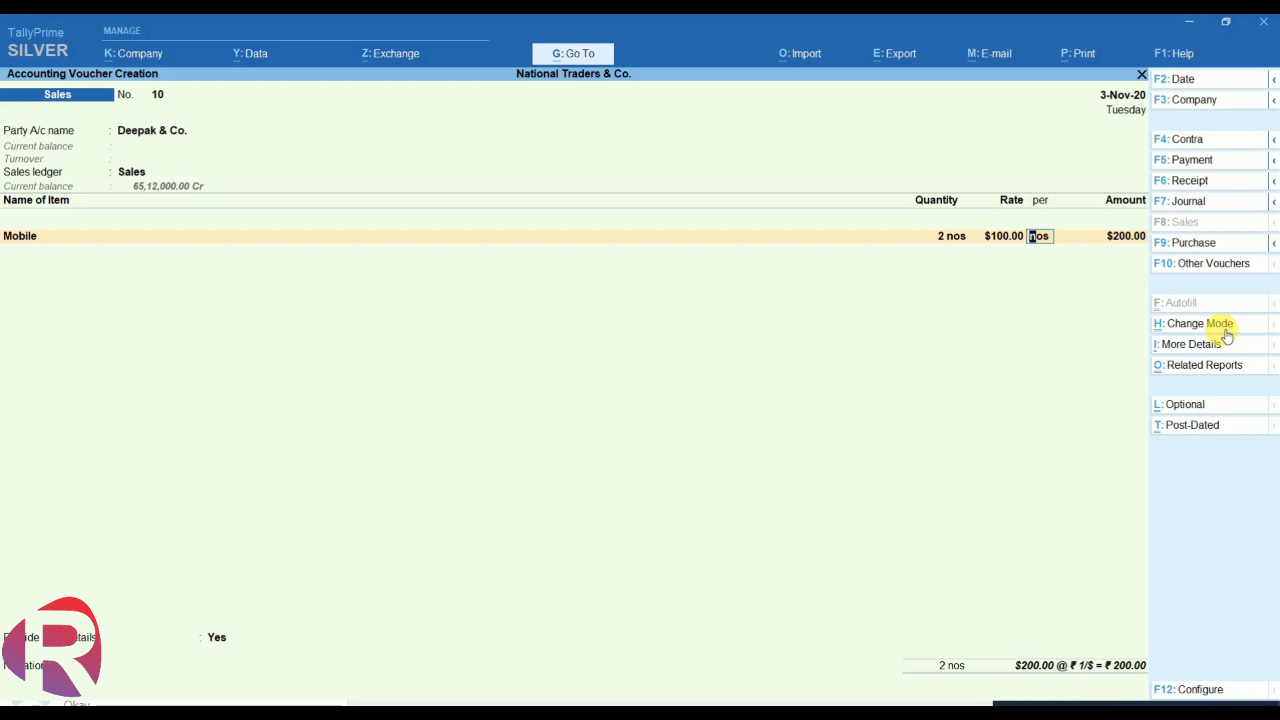
- Keep the unit as nos and set the item's forex rate of exchange to ₹ 70/$
key(Return)
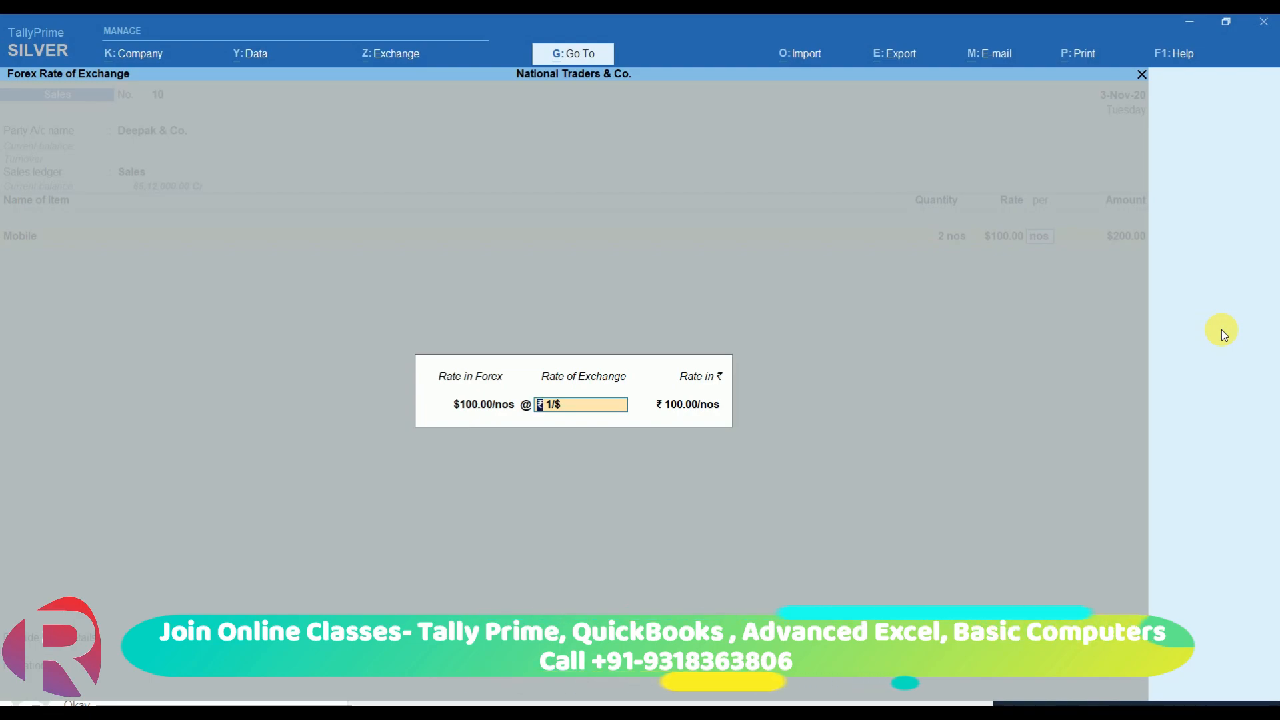
key(End)
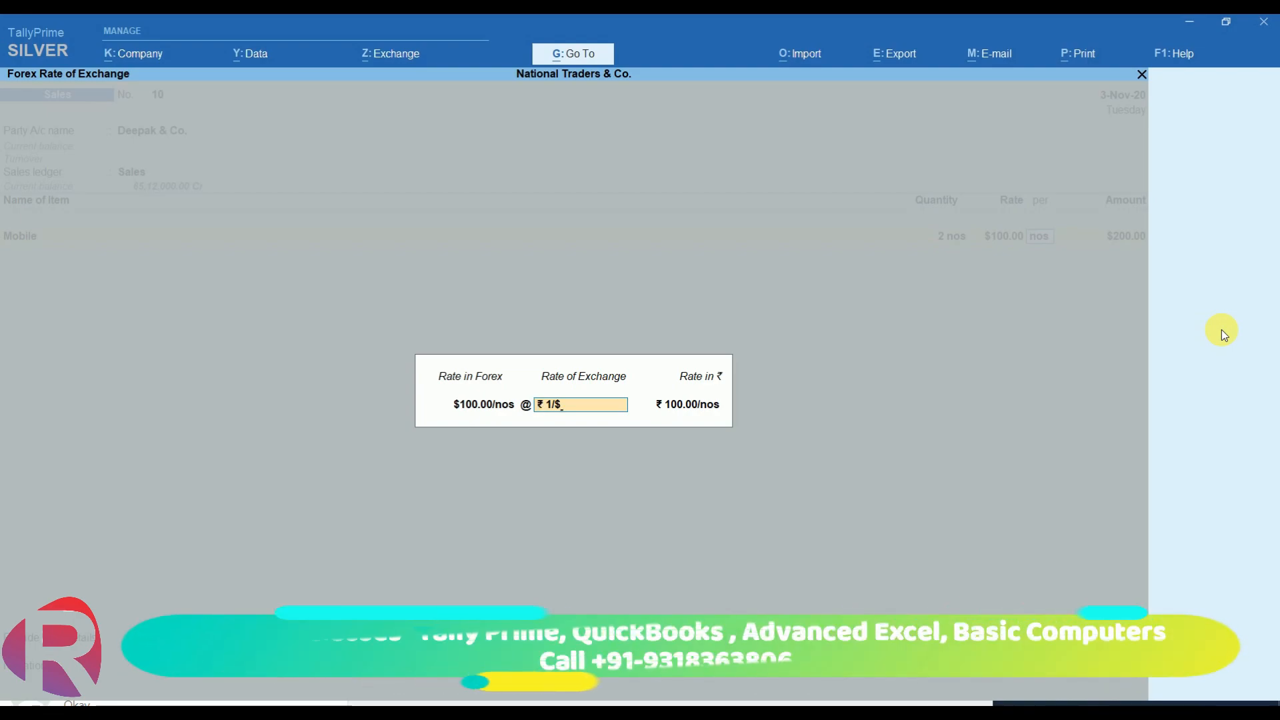
key(BackSpace)
key(BackSpace)
key(BackSpace)
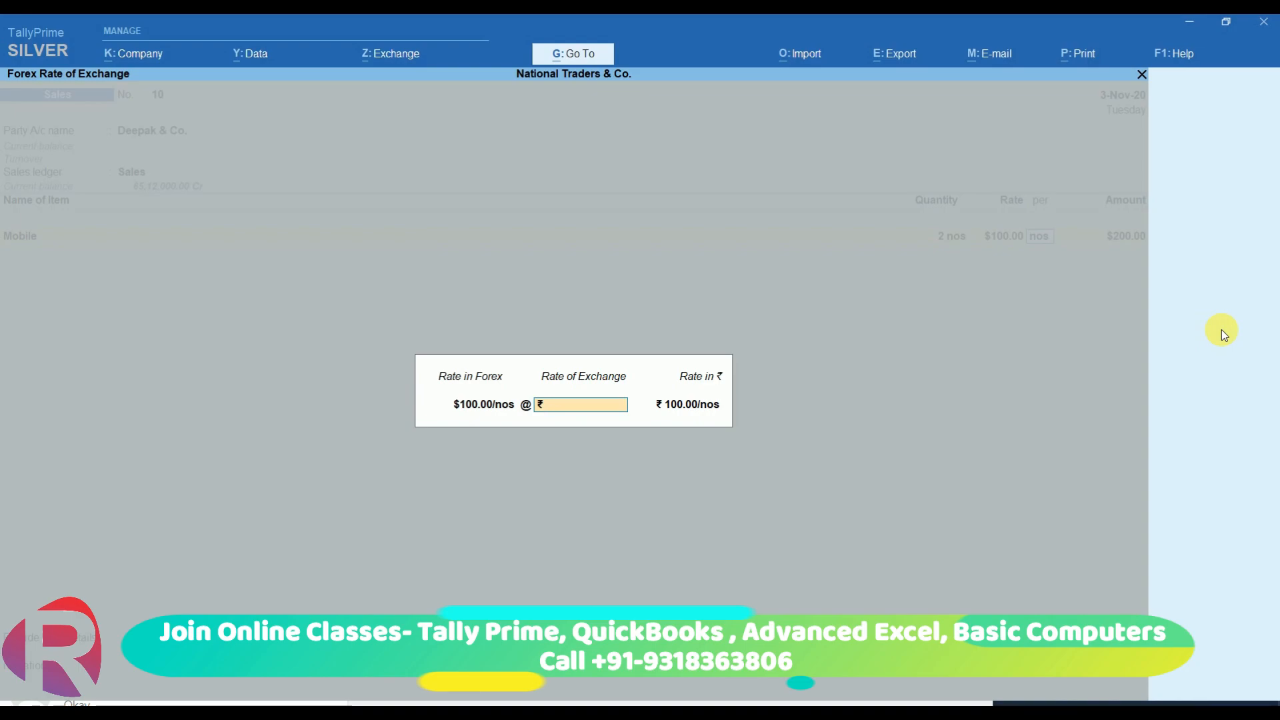
text(70/)
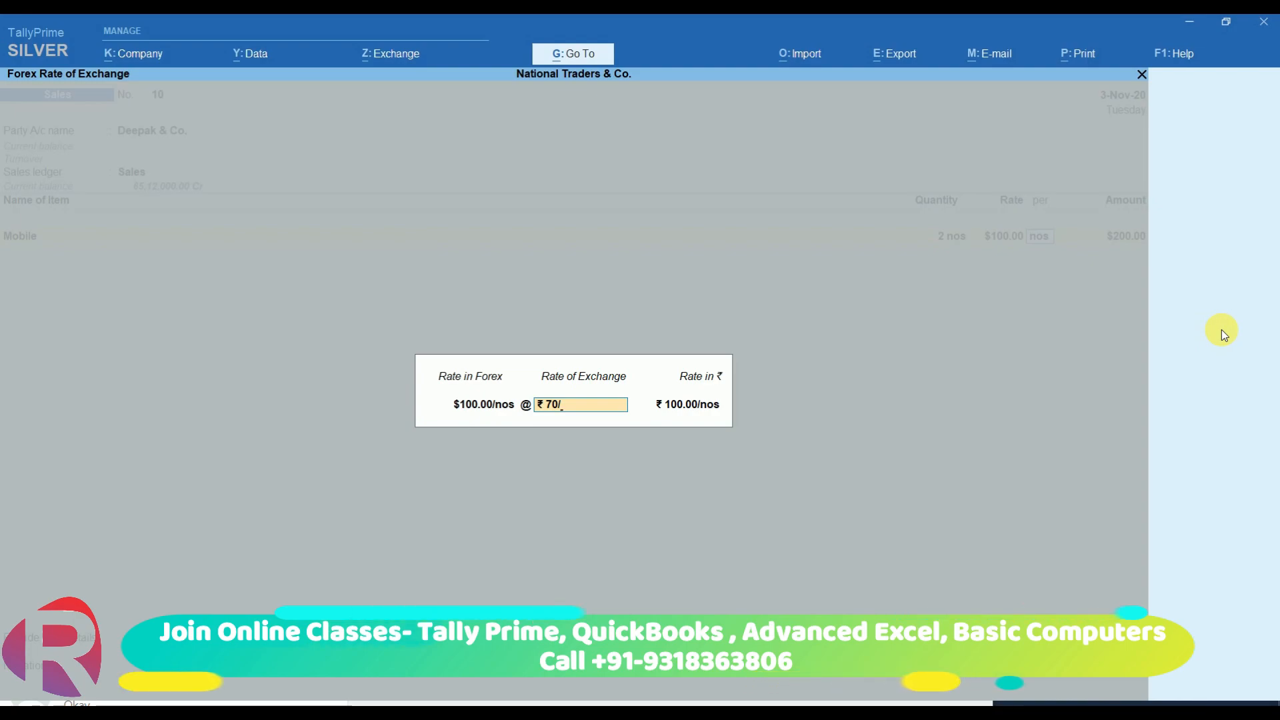
text($)
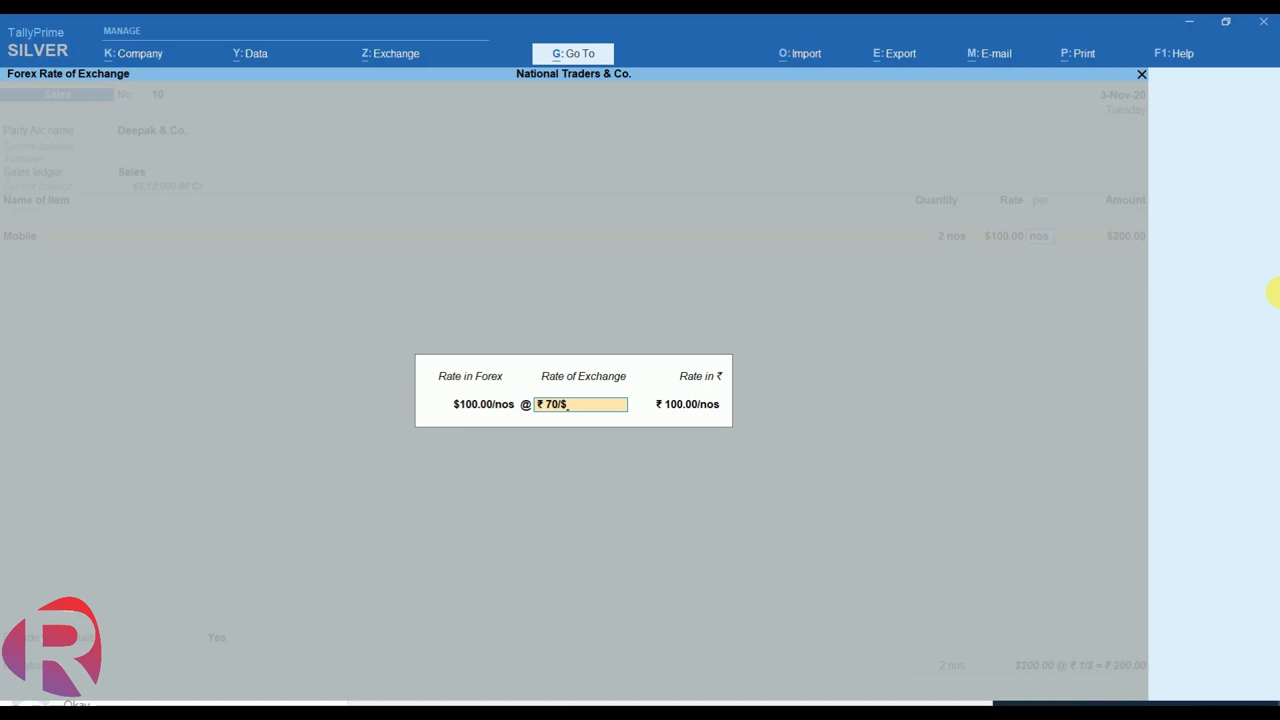
key(Return)
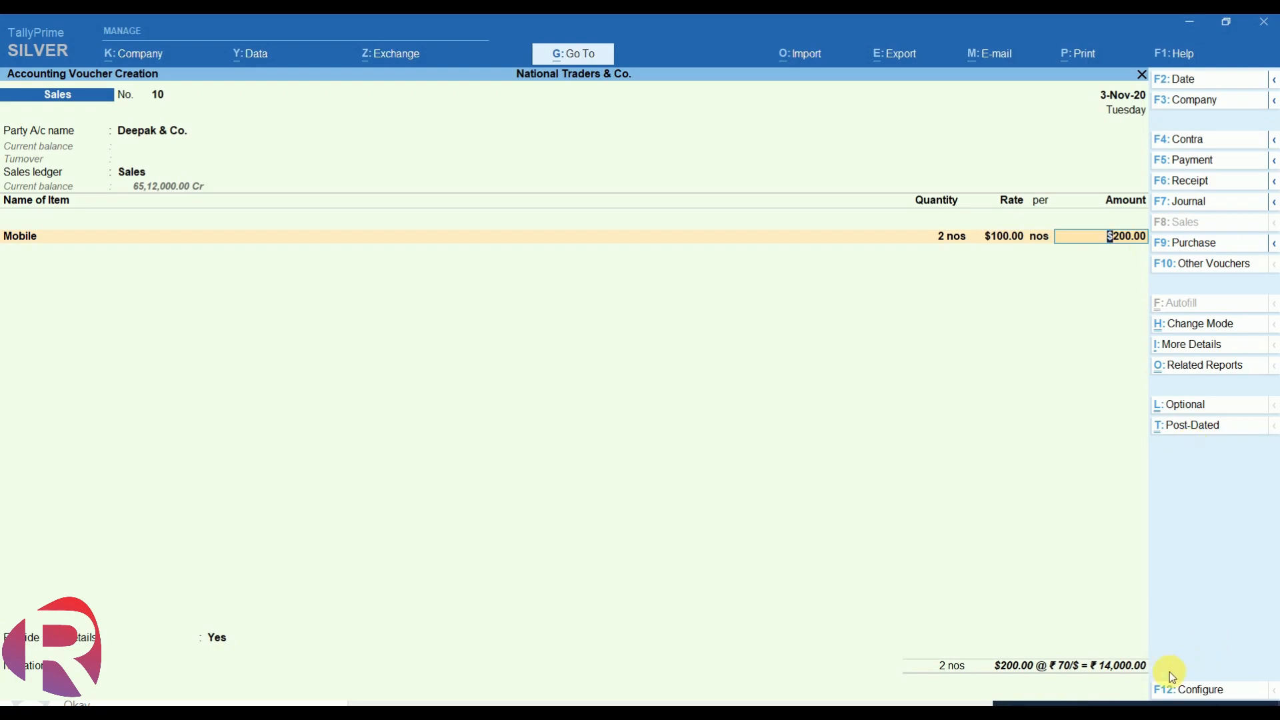
- End the item list, decline providing additional details, leave the narration blank and save the sales voucher
key(Return)
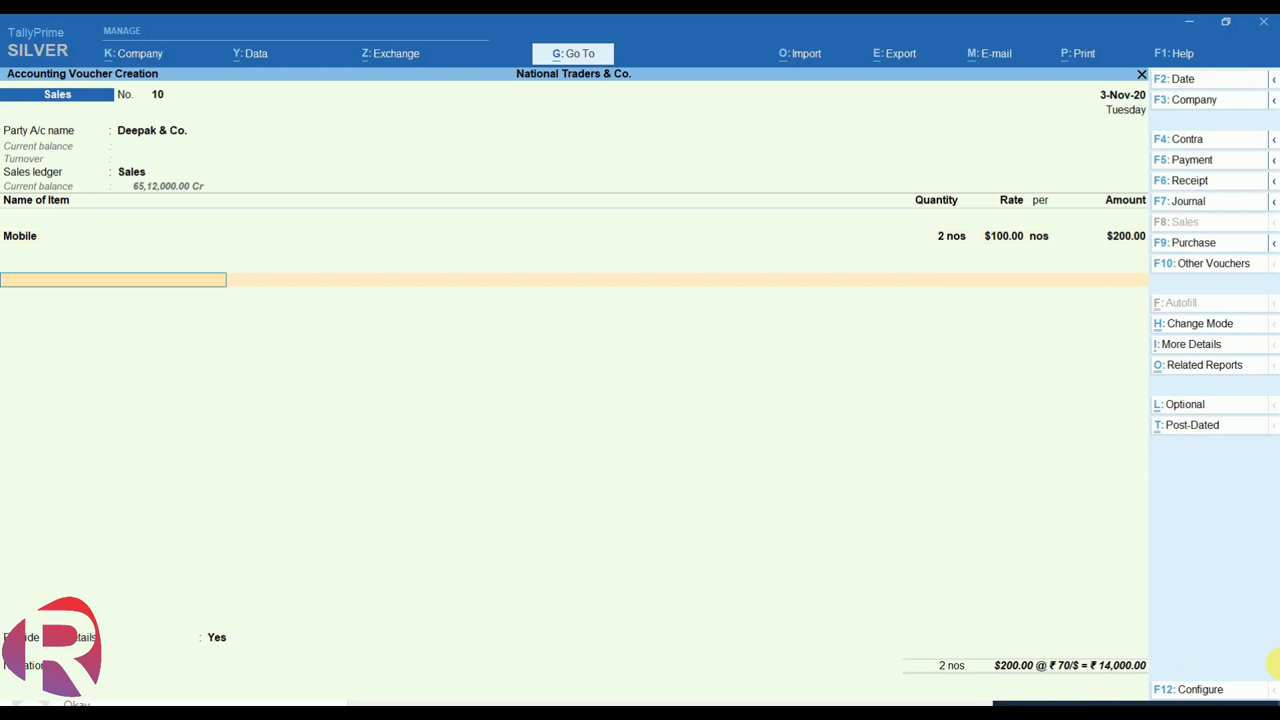
key(Return)
key(Up)
key(Return)
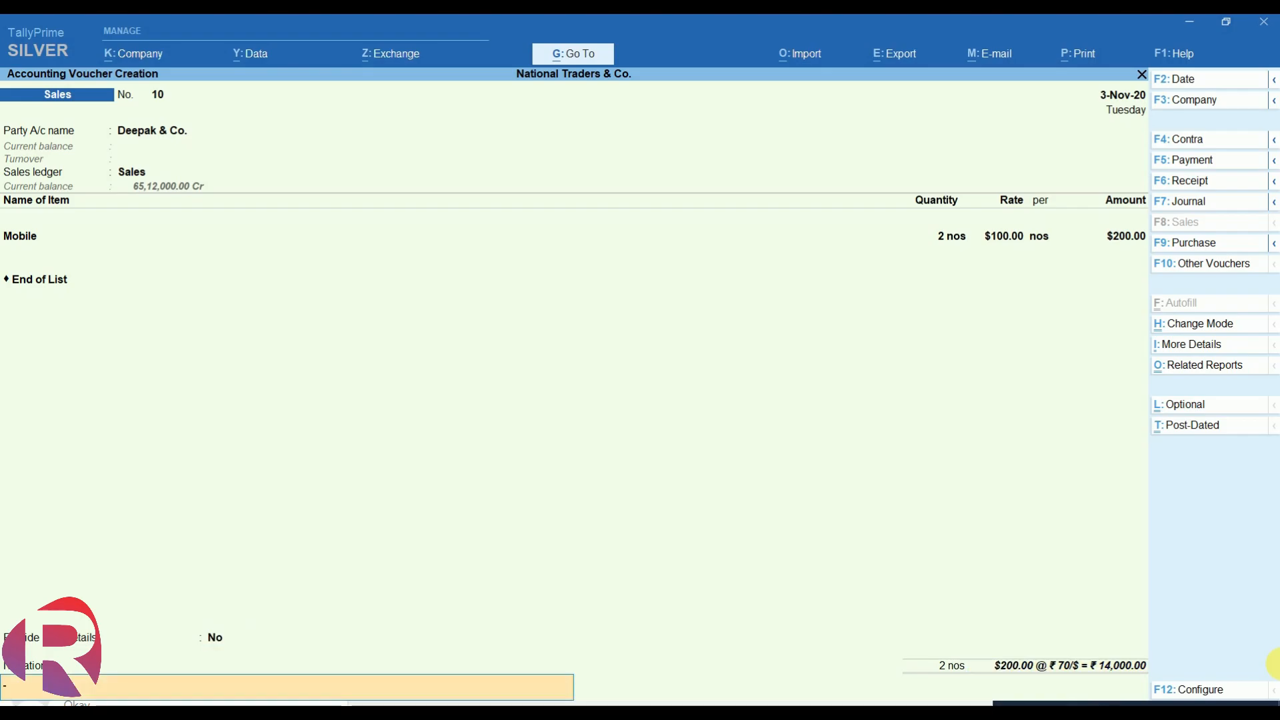
key(Return)
key(Return)
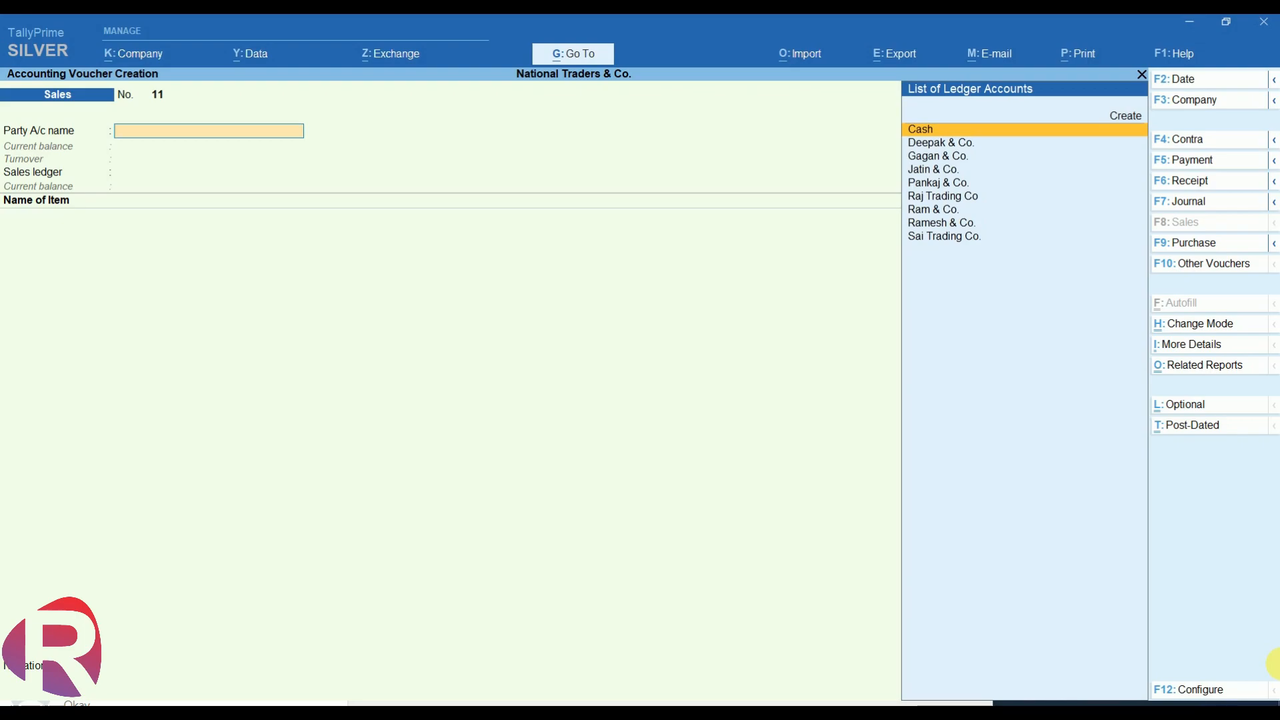
- Open a new Receipt voucher and set its date to 5-11-2020
click(1193, 180)
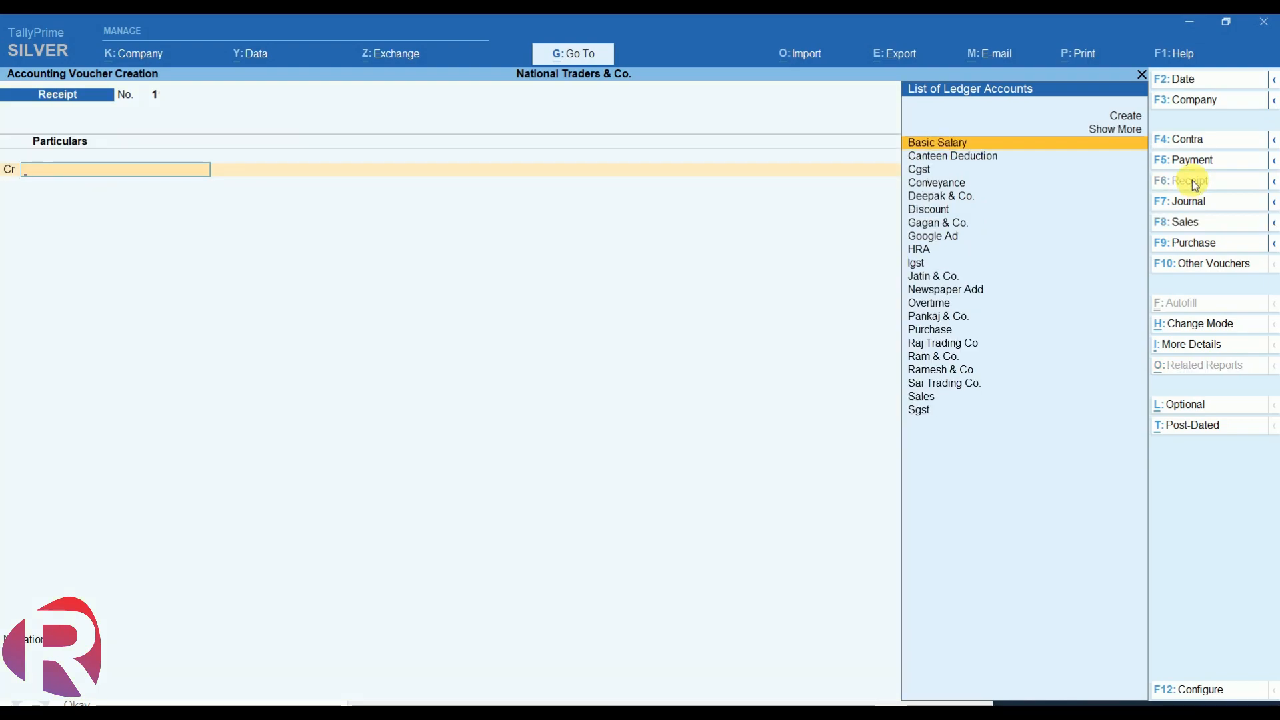
key(XF86MonBrightnessDown)
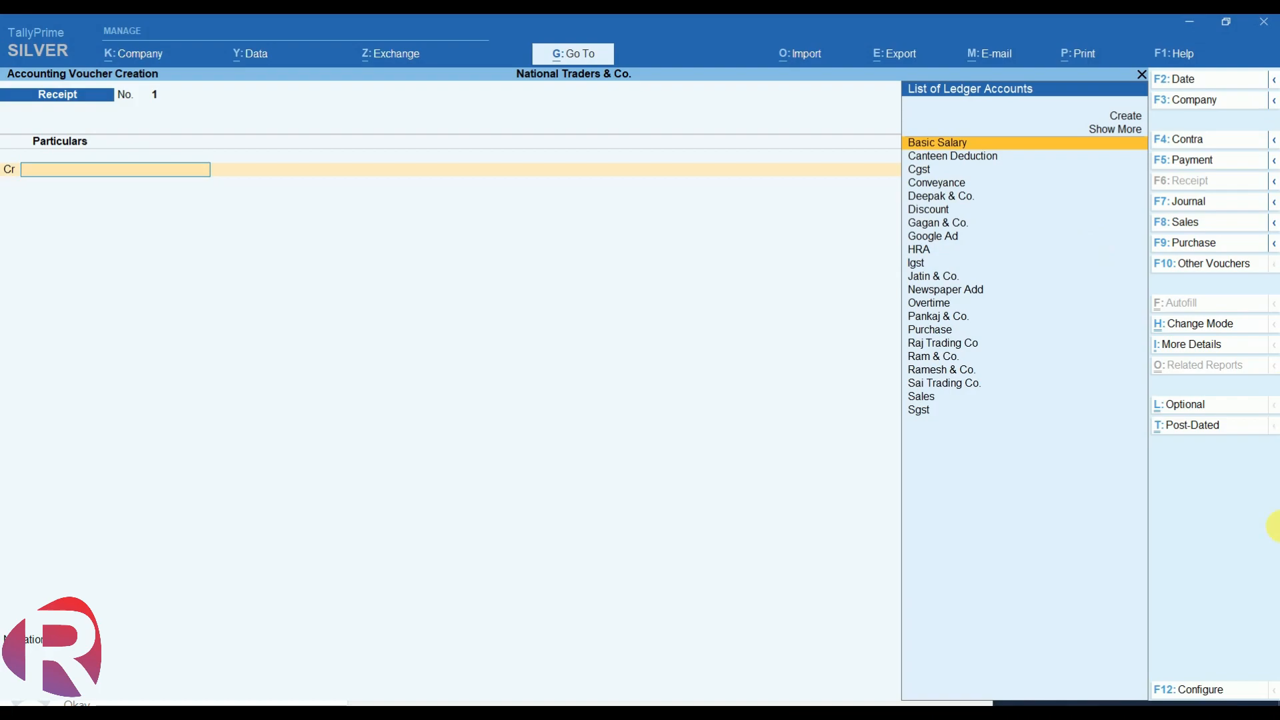
key(F2)
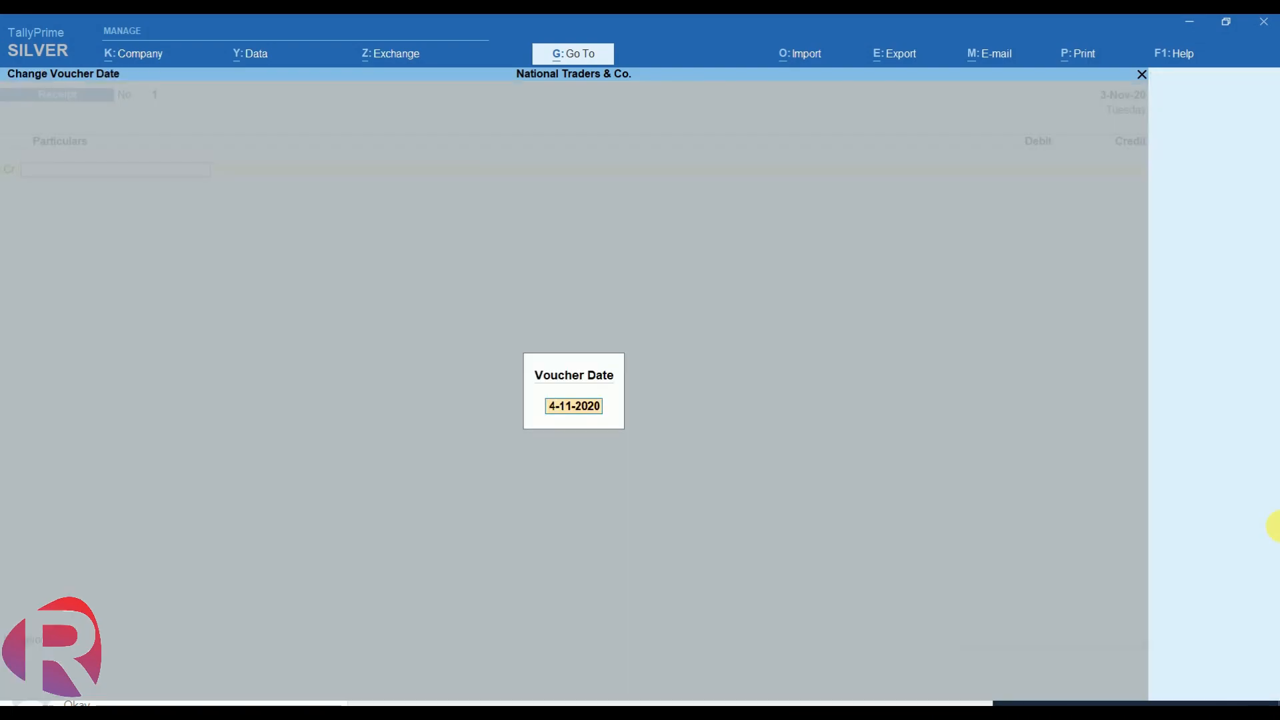
text(5-11)
key(Return)
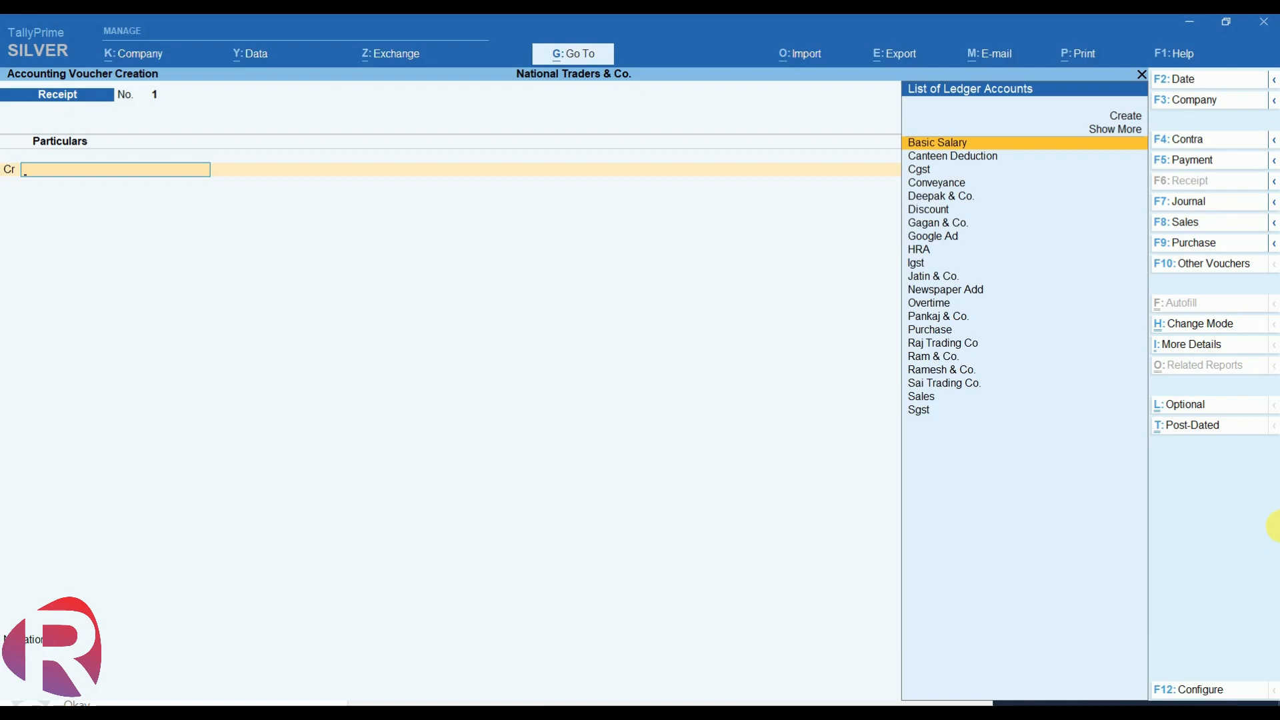
- Choose Deepak & Co. as the ledger to credit in the receipt voucher
key(Down)
key(Down)
key(Down)
key(Down)
key(Down)
key(Down)
key(Down)
key(Down)
key(Down)
key(Down)
key(Down)
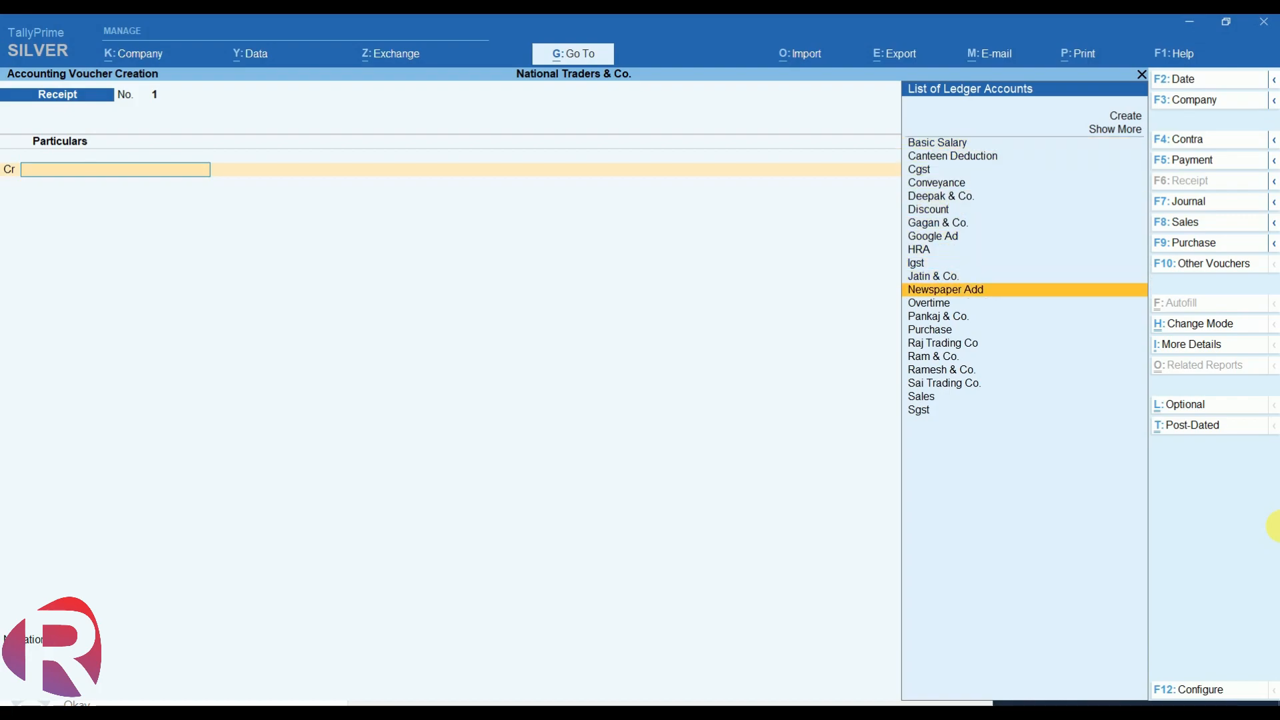
key(Down)
key(Down)
key(Down)
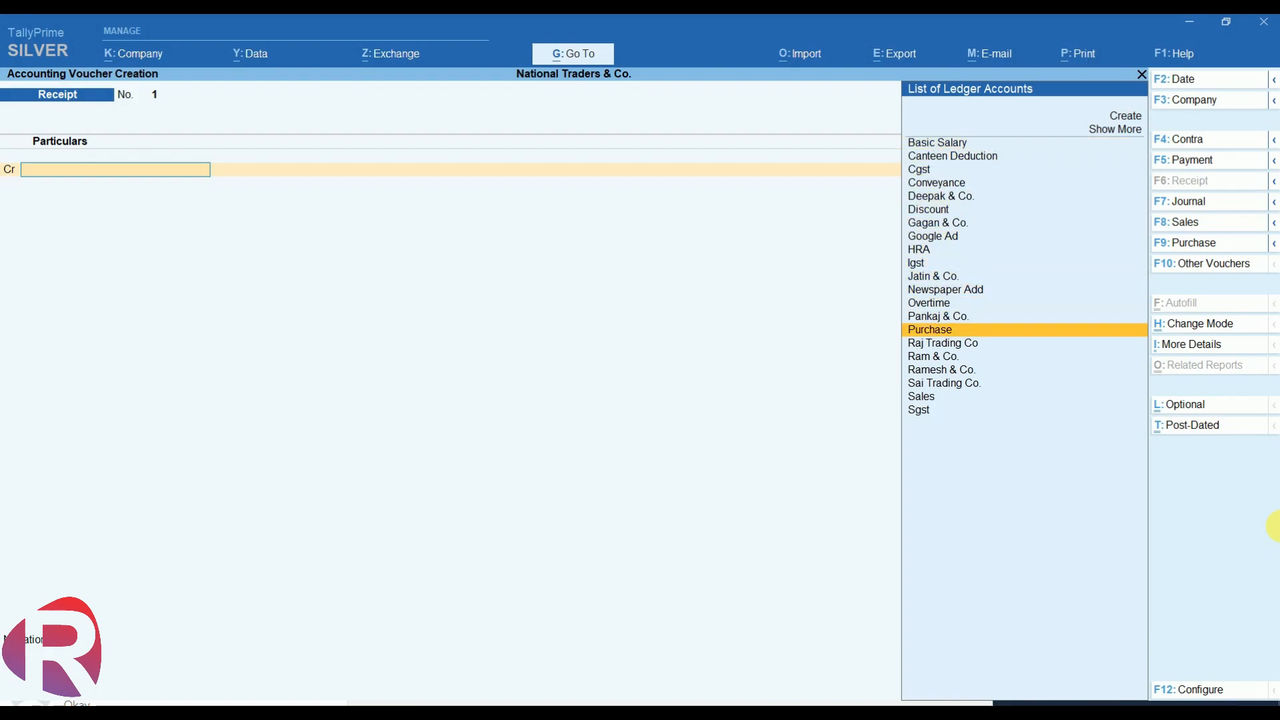
key(Up)
key(Up)
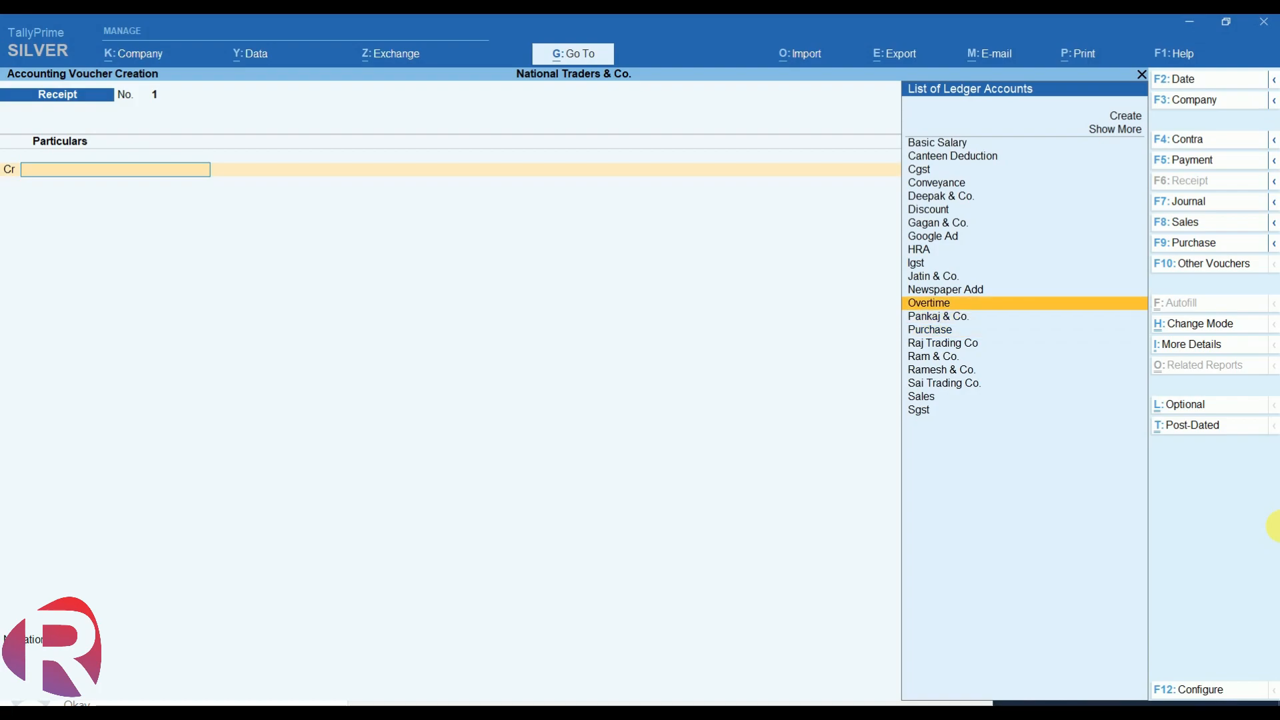
key(Up)
key(Up)
key(Up)
key(Up)
key(Down)
key(Down)
key(Down)
key(Down)
key(Down)
key(Down)
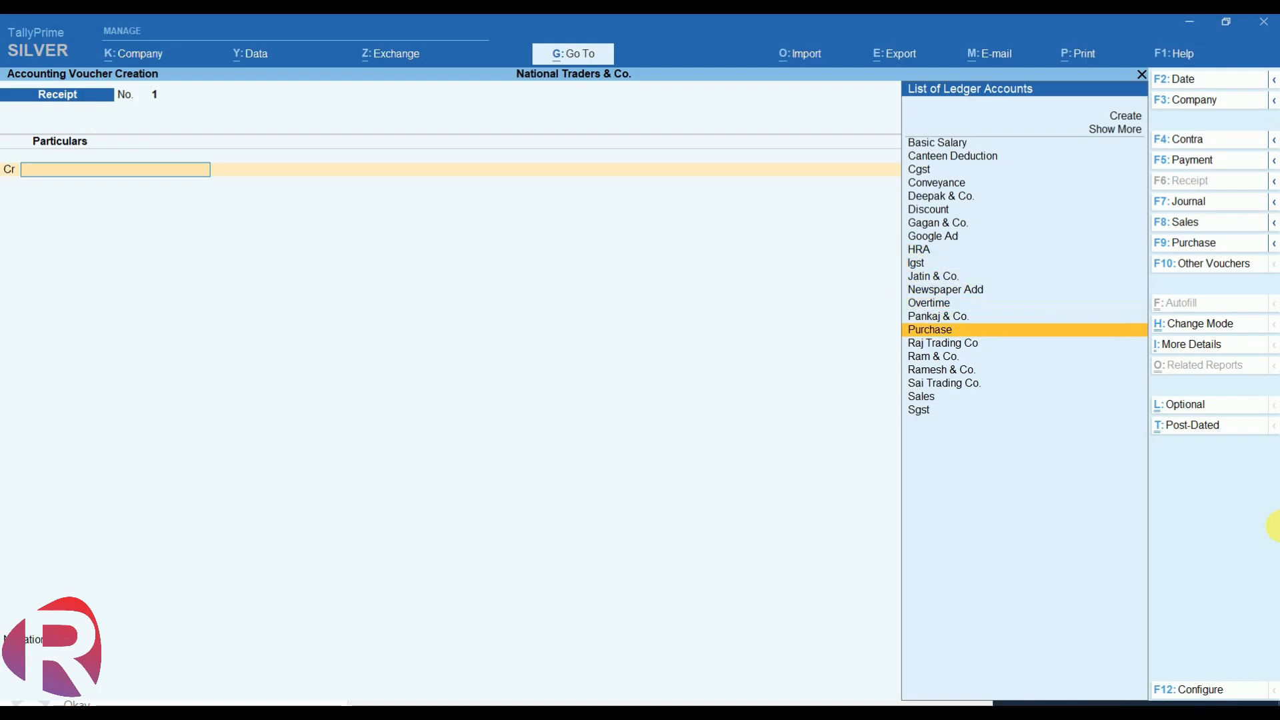
key(Up)
key(Up)
key(Up)
key(Up)
key(Up)
key(Up)
key(Up)
key(Up)
key(Up)
key(Up)
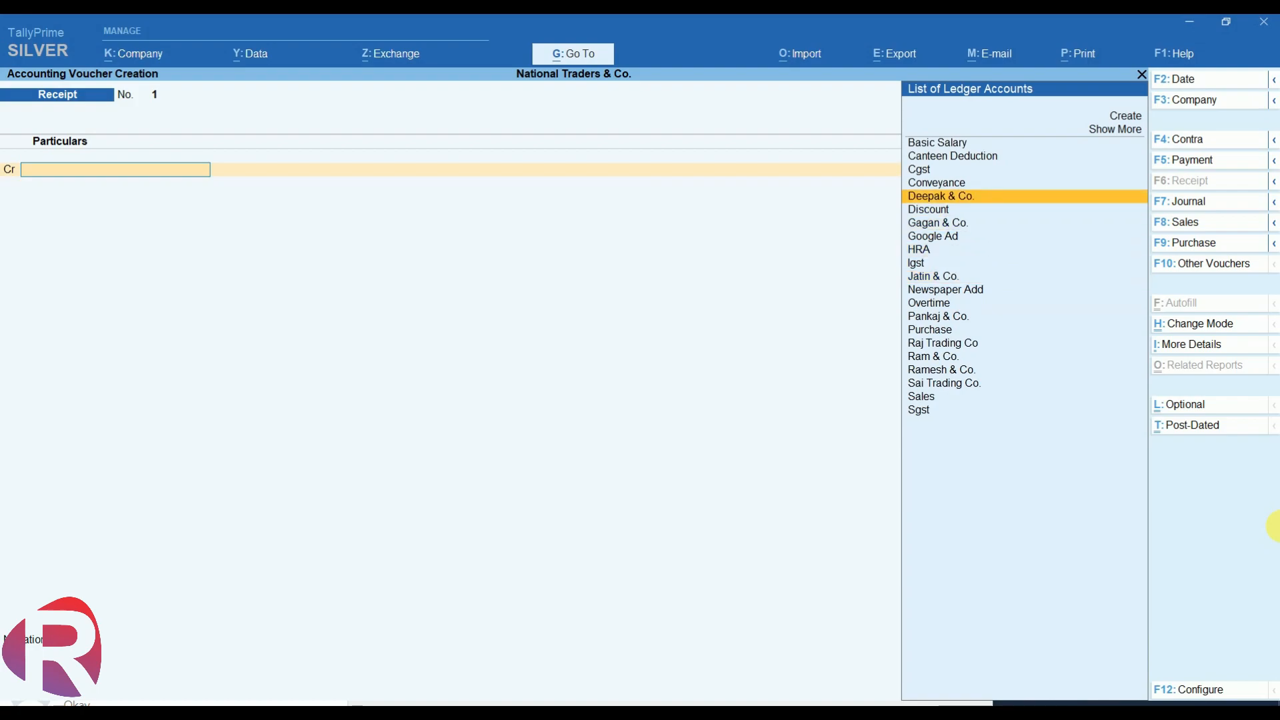
key(Return)
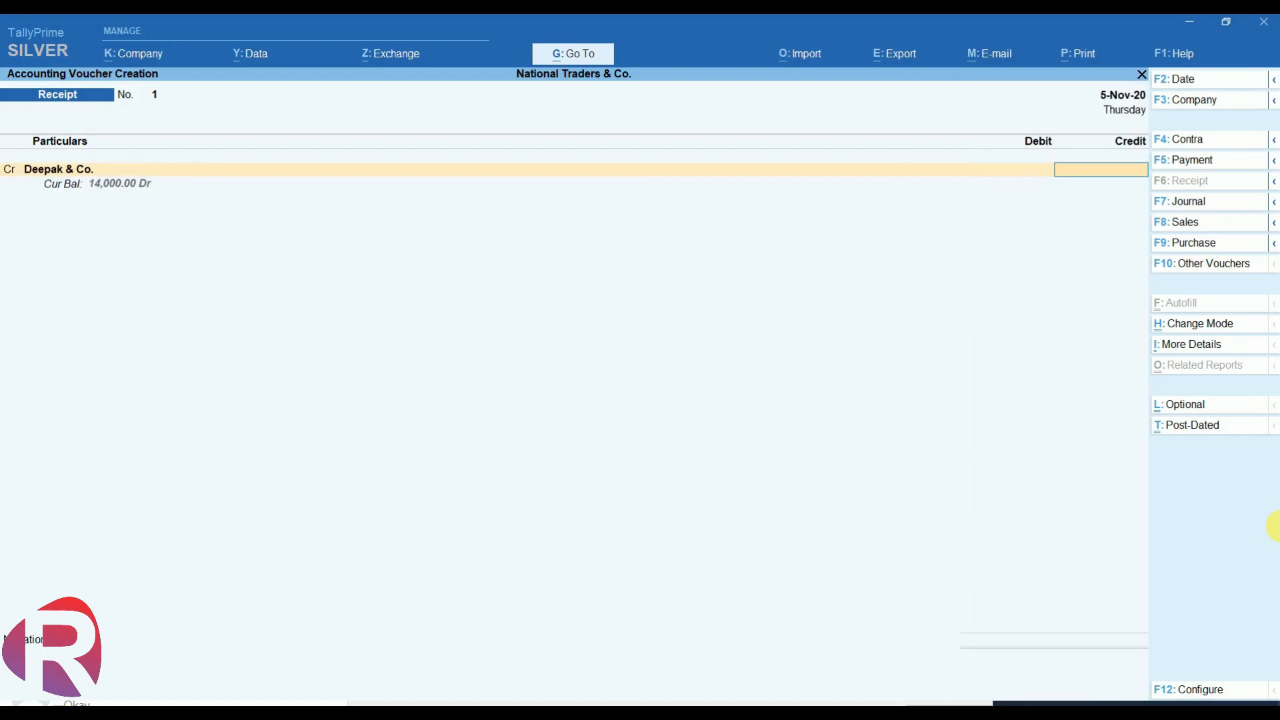
- Credit Deepak & Co. with $200 in the receipt and set the forex rate of exchange to ₹ 71/$
text(200$)
key(Return)
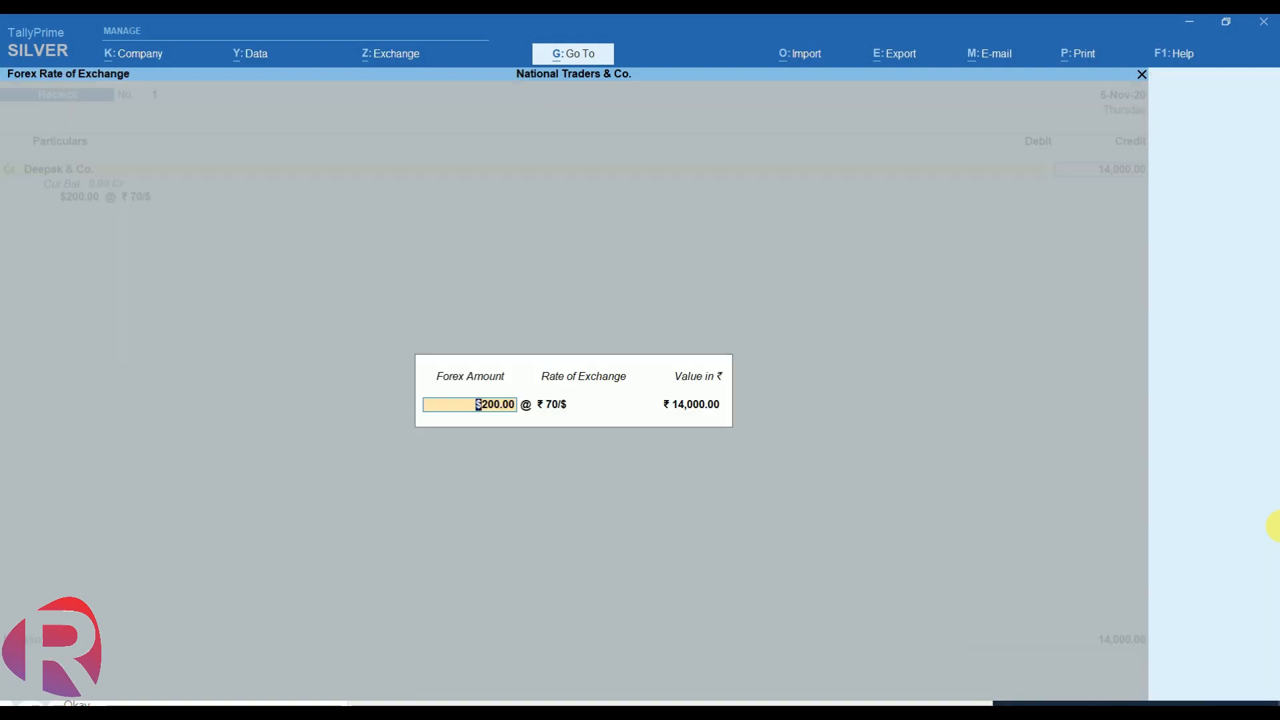
key(Return)
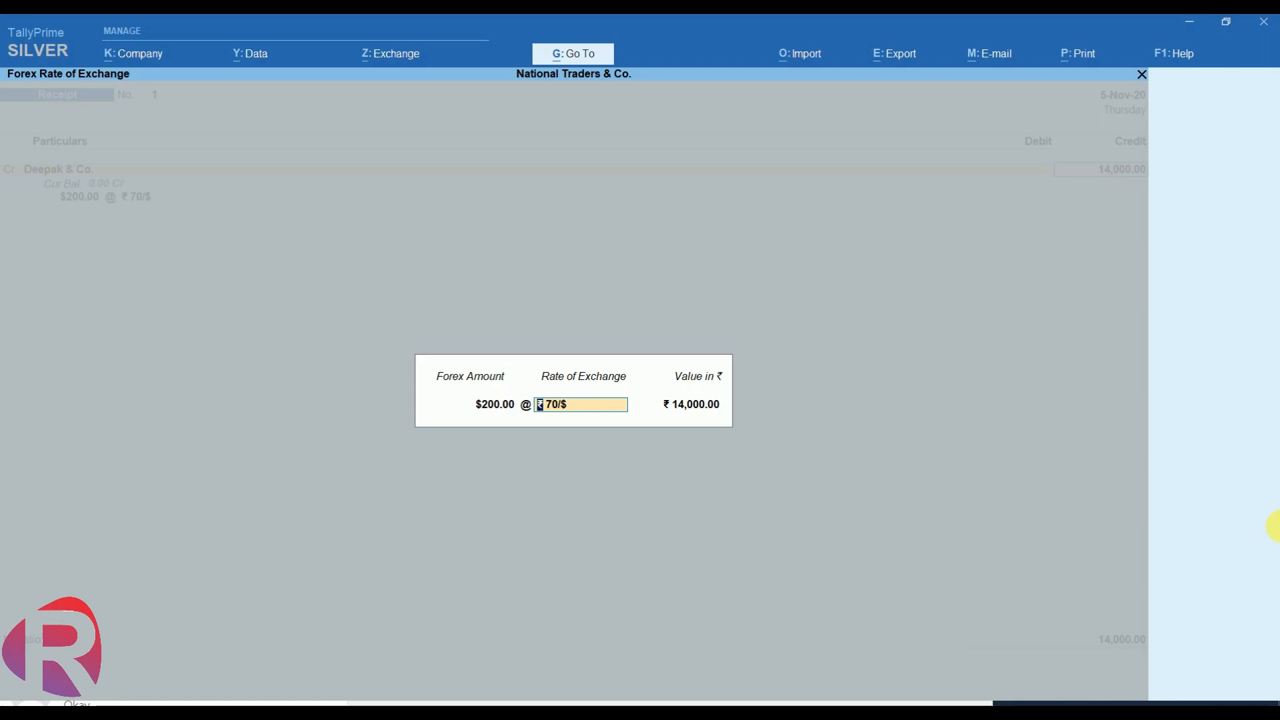
text(71)
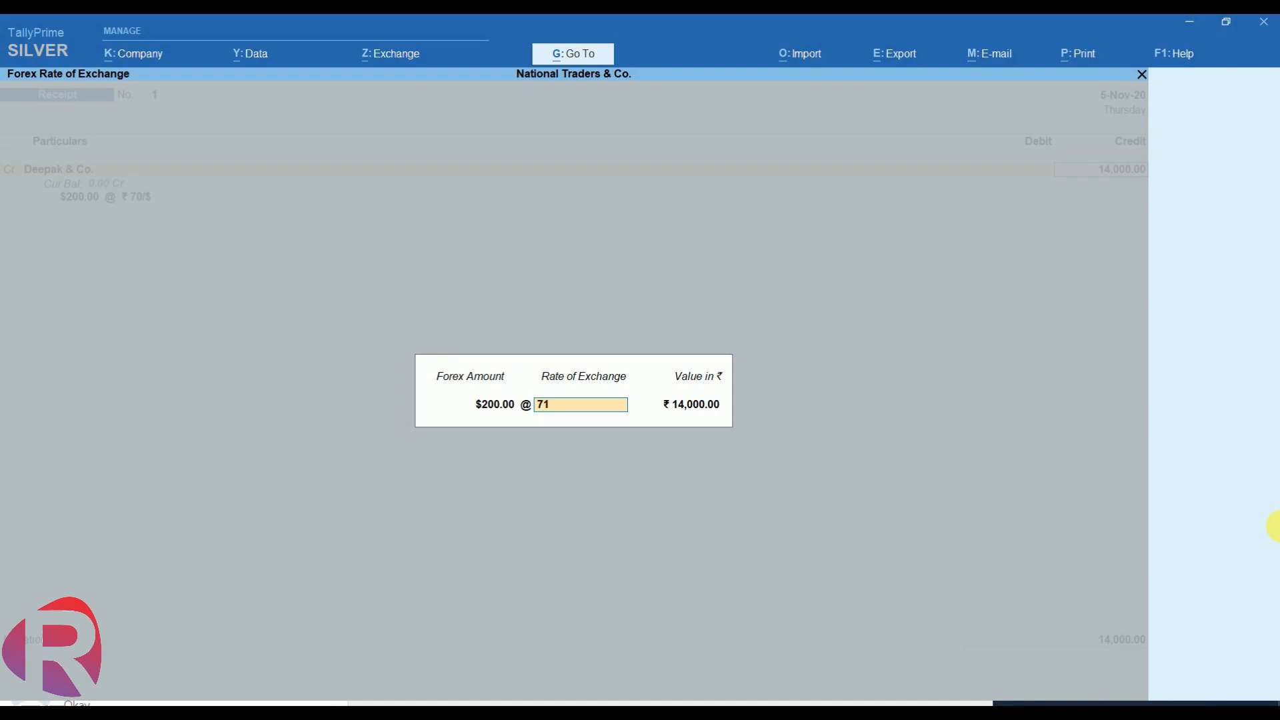
key(Return)
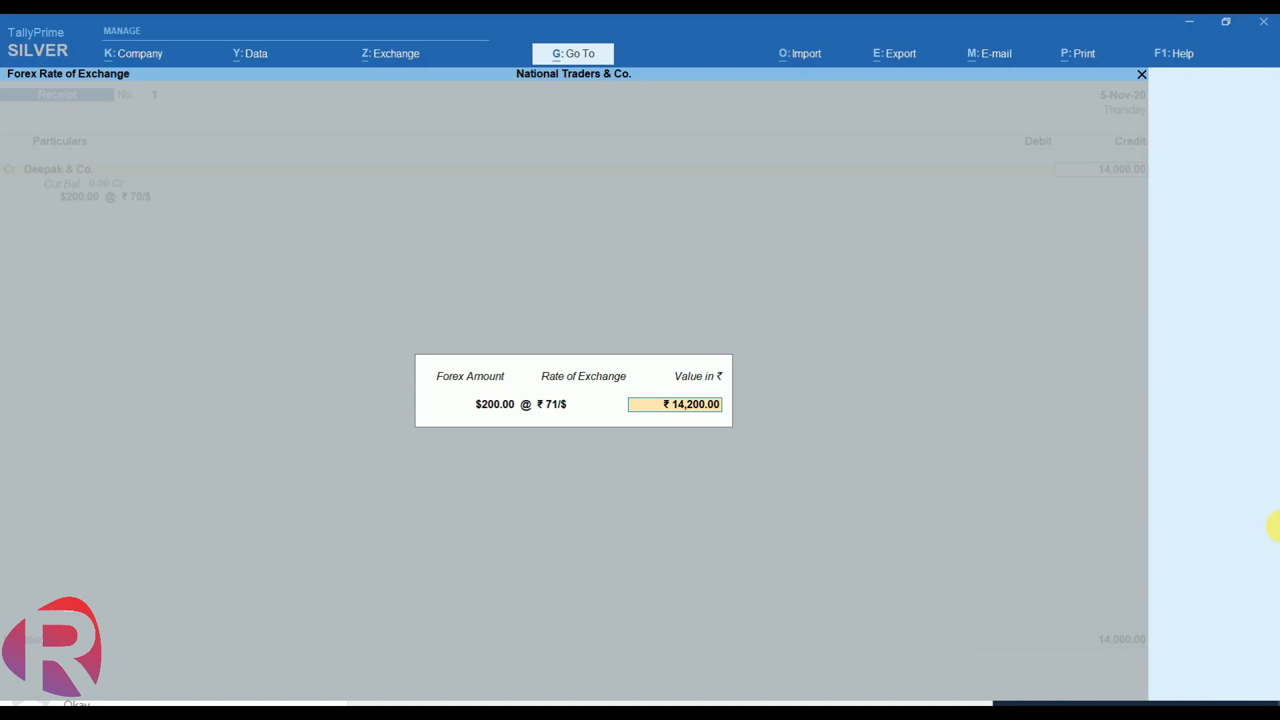
key(Return)
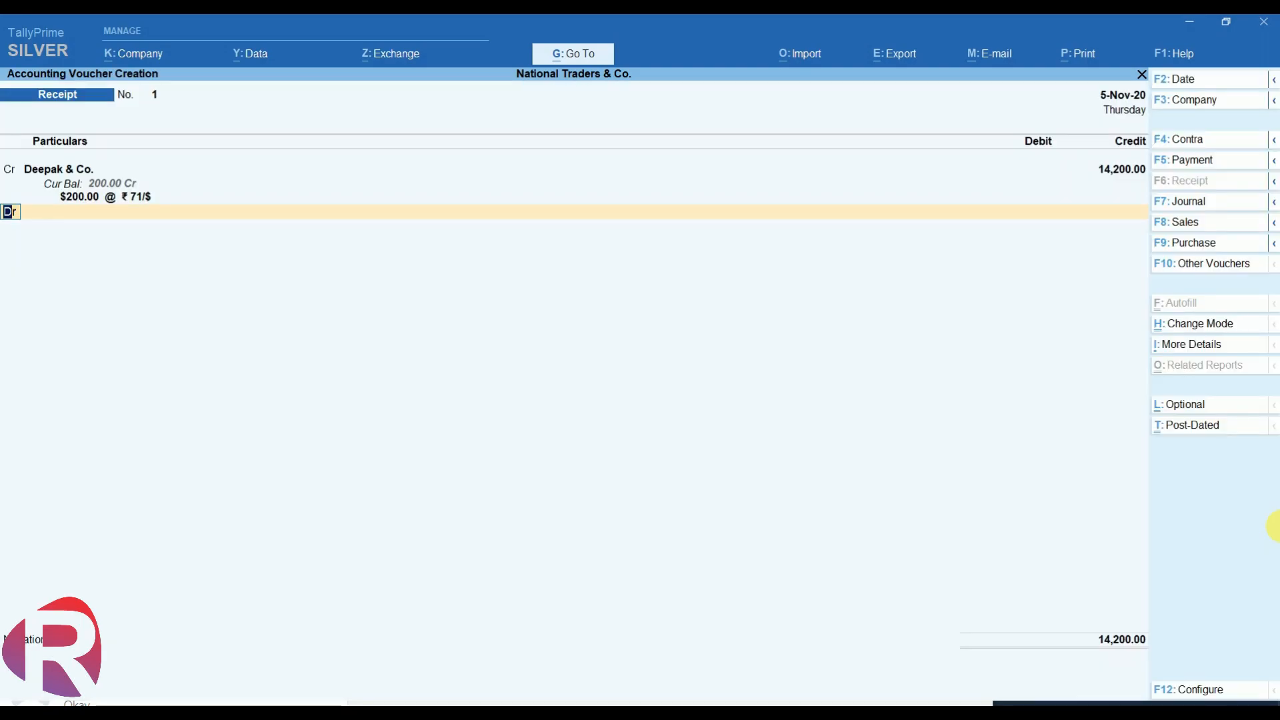
- Create an Axis Bank ledger under Bank Accounts and use it as the receipt's debit ledger
key(Return)
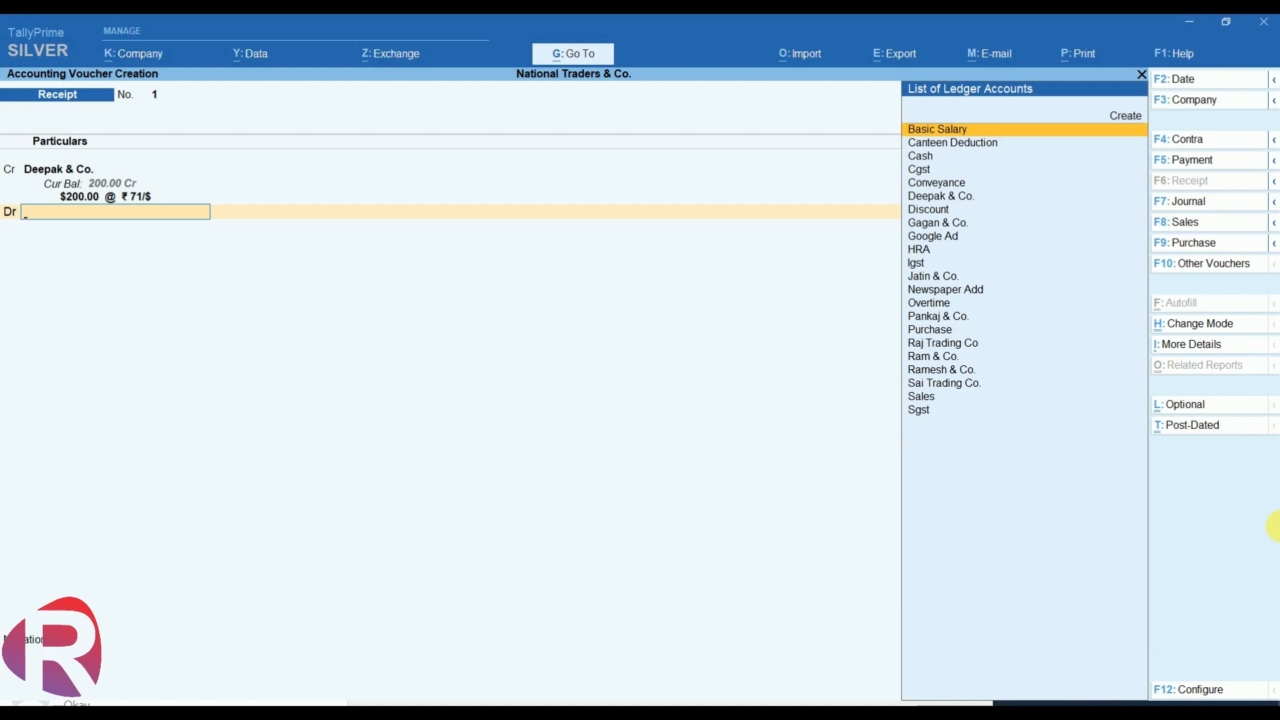
key(Down)
key(Down)
key(Down)
key(Down)
key(Down)
key(Down)
key(Down)
key(Down)
key(Down)
key(Down)
key(Down)
key(Down)
key(Down)
key(Down)
key(Down)
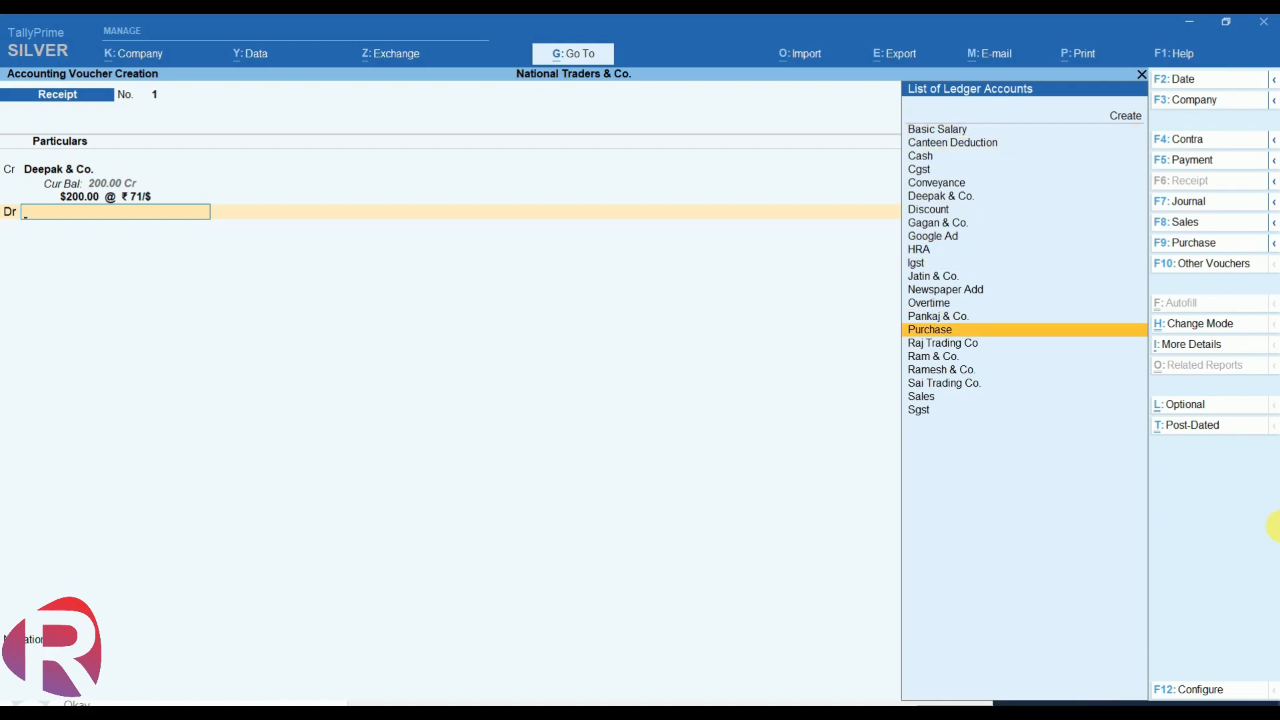
key(alt+c)
text(Axi)
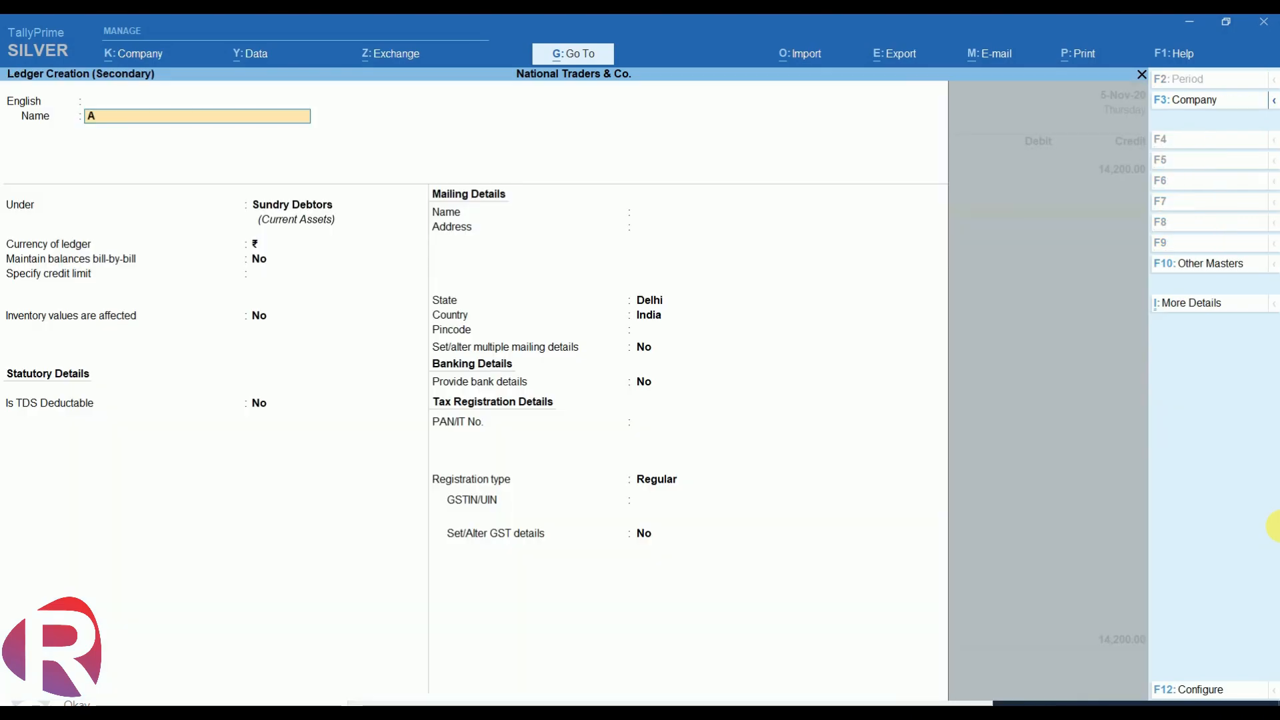
text(nk)
key(Return)
key(Return)
text(Ba)
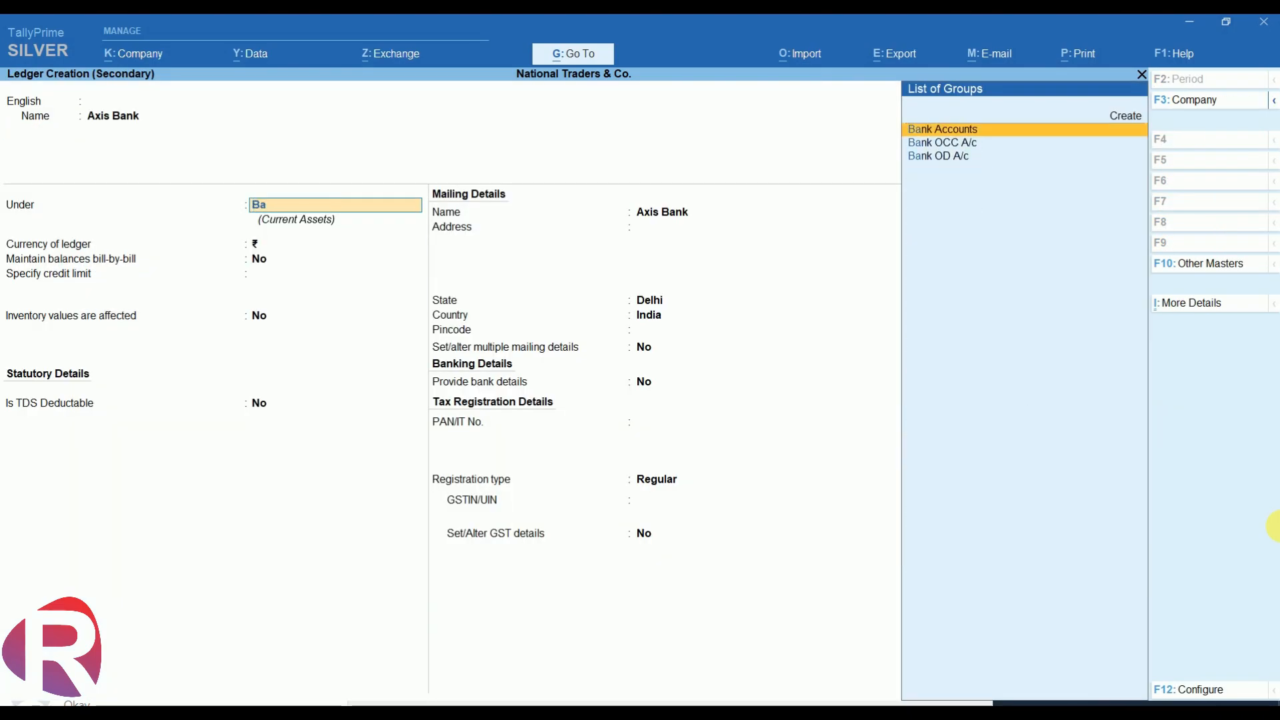
key(Return)
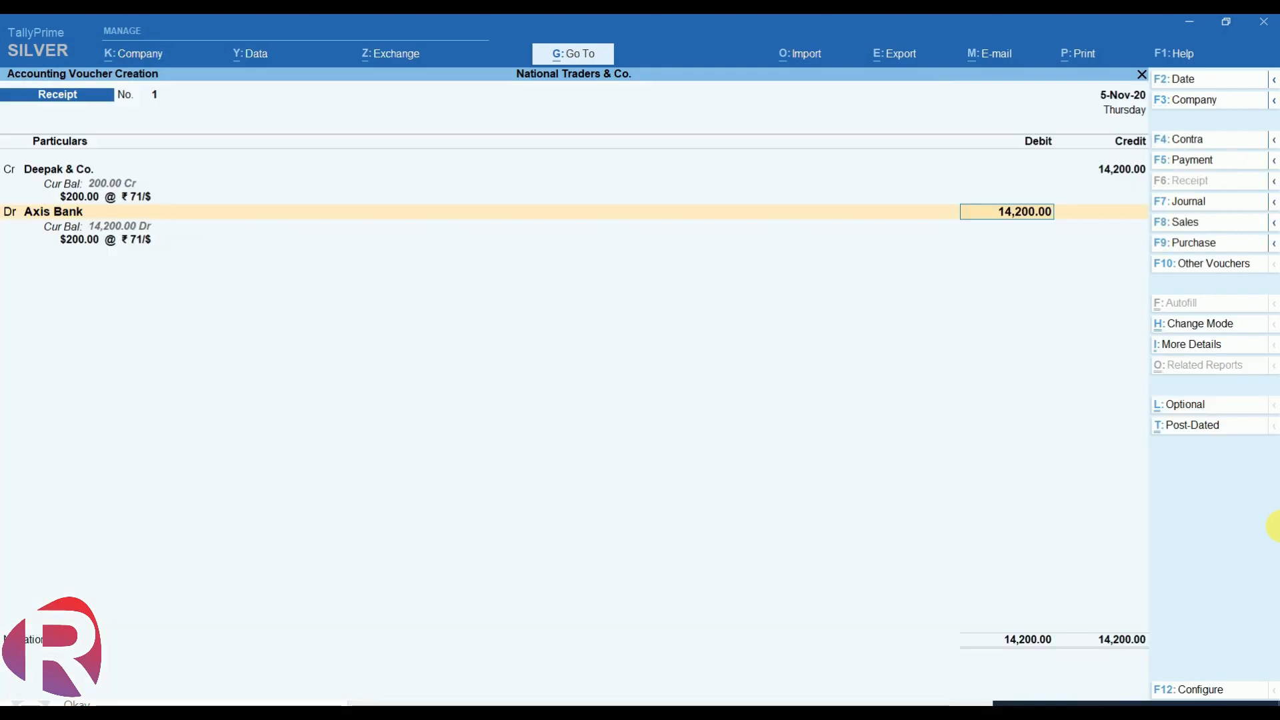
- Accept the Axis Bank debit amount with its default details, leave the narration blank and save the receipt voucher
key(Return)
key(Return)
key(Return)
key(Return)
key(Return)
key(Return)
key(Return)
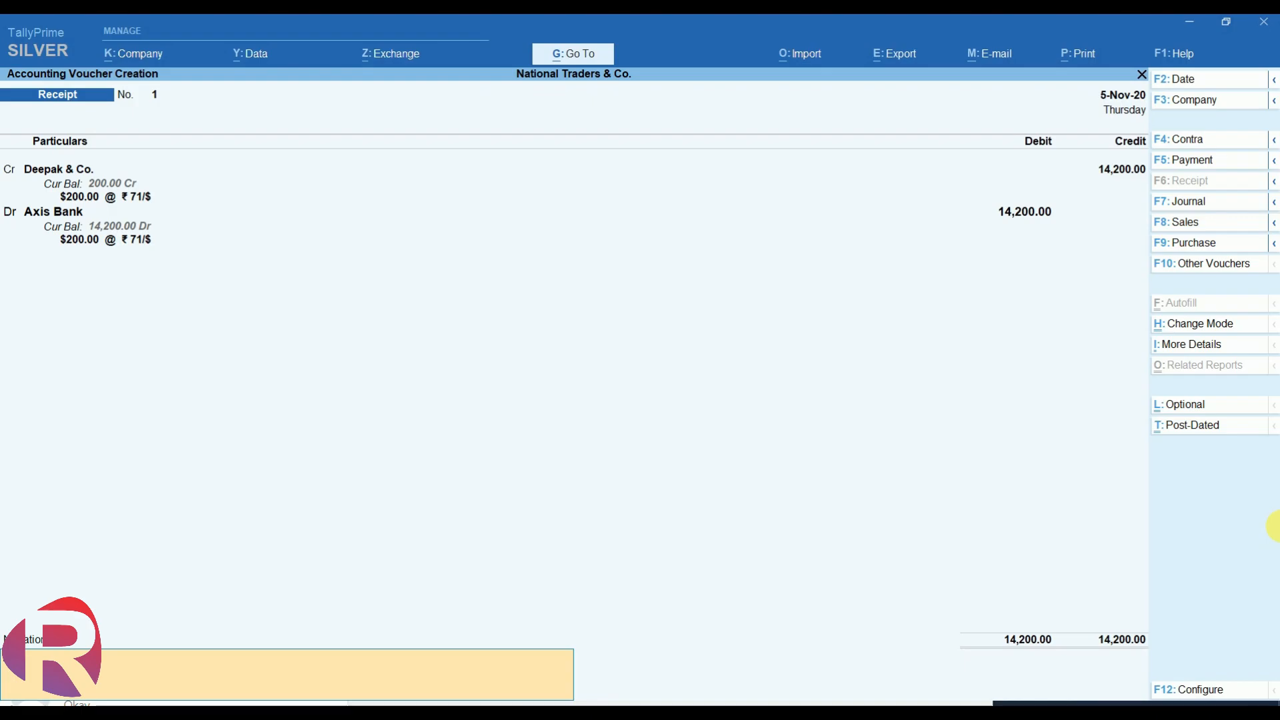
key(Return)
key(Return)
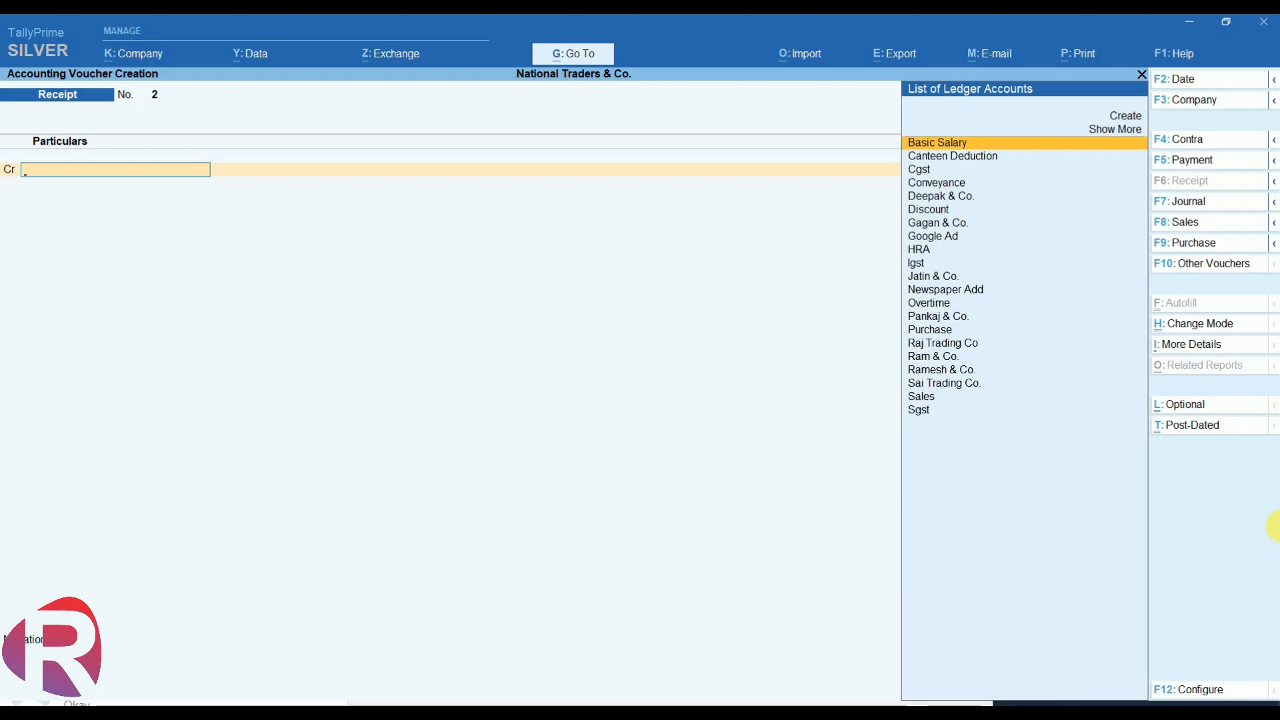
- Leave voucher entry and open the Account Books reports
key(Escape)
key(y)
key(Down)
key(Down)
key(Down)
key(Down)
key(Down)
key(Down)
key(Down)
key(Return)
key(Down)
key(Down)
key(Down)
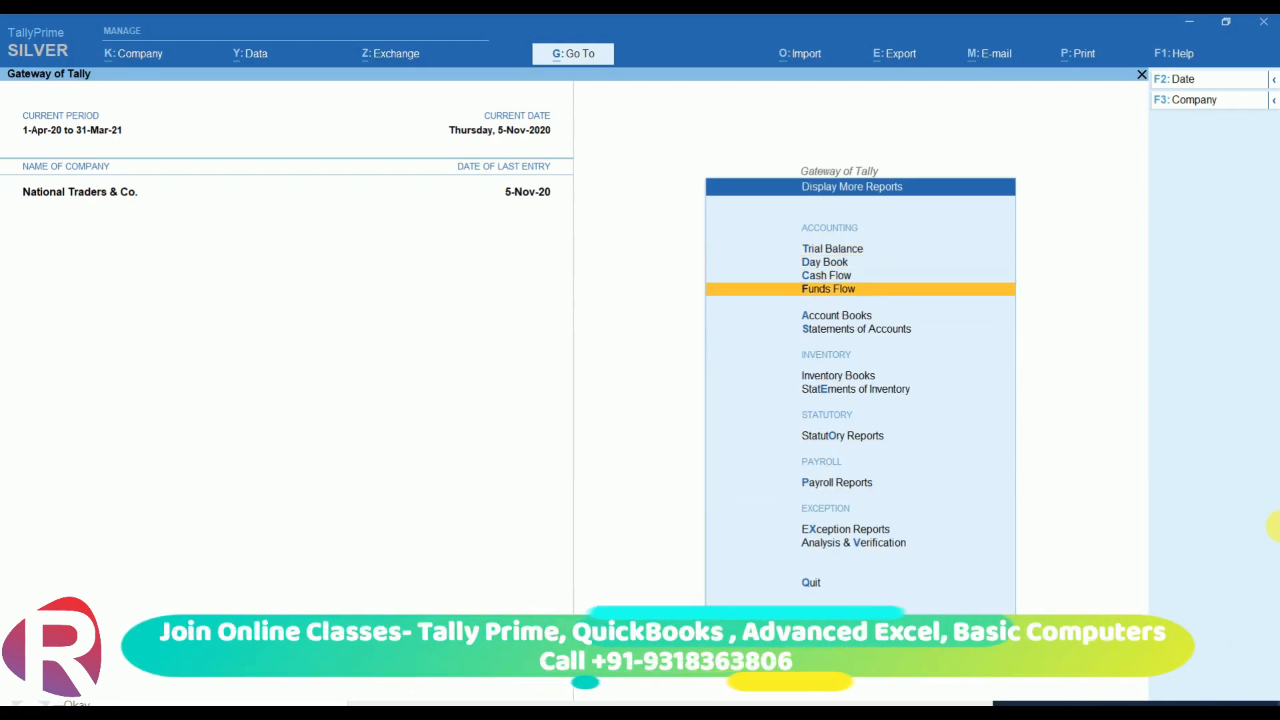
key(Down)
key(Return)
- Open the ledger report of Deepak & Co. and examine its sales, receipt and forex gain/loss entries
key(Down)
key(Down)
key(Up)
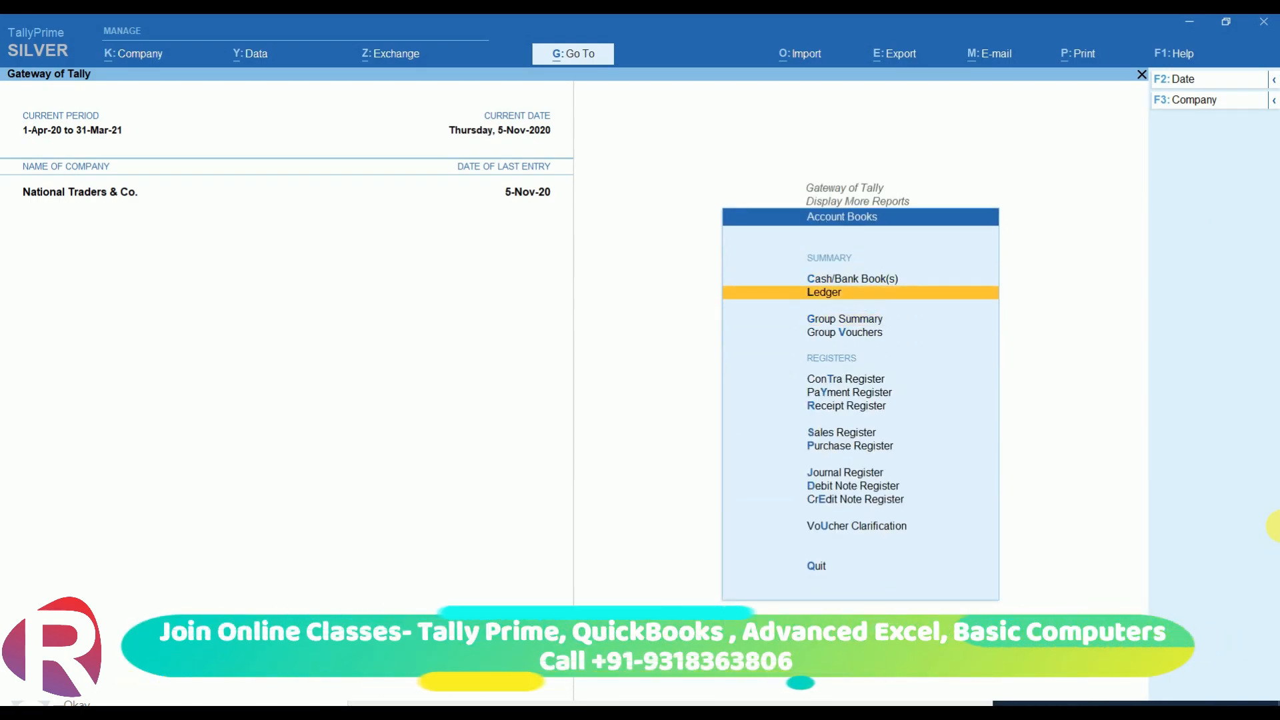
key(Return)
key(Down)
key(Down)
key(Down)
key(Down)
key(Down)
key(Down)
key(Down)
key(Up)
key(Return)
key(Down)
key(Down)
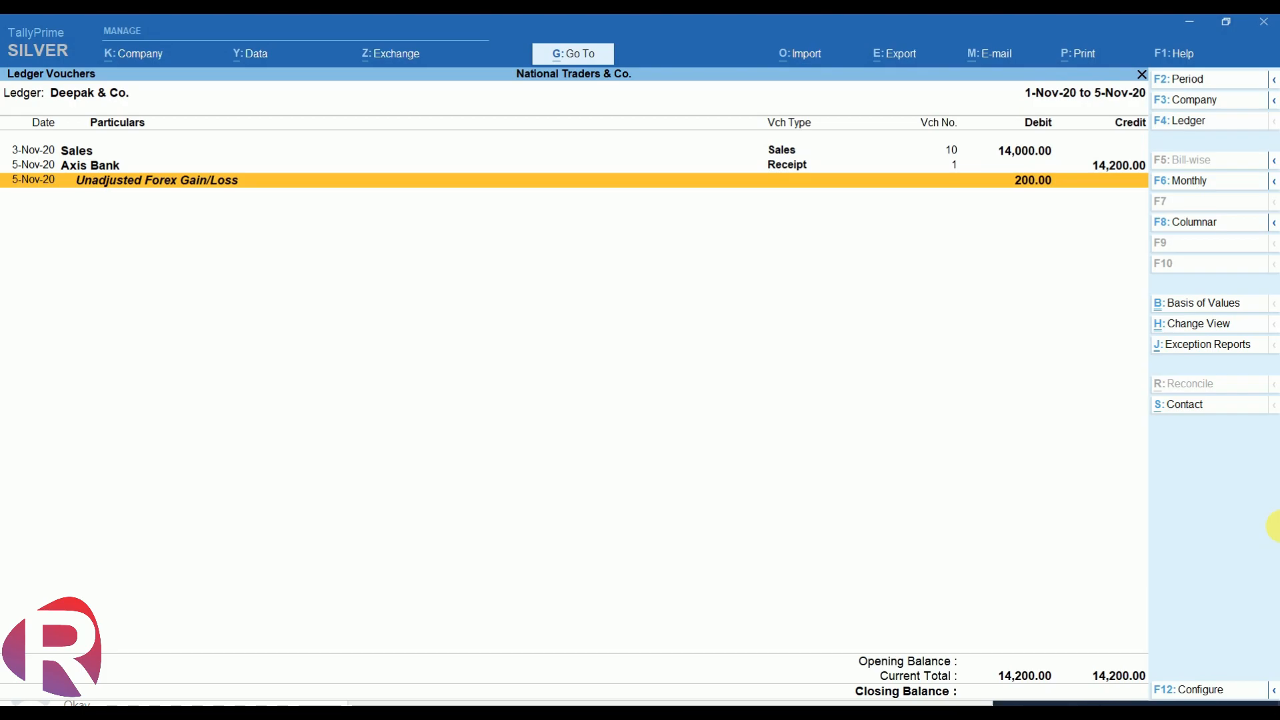
- Close the ledger report and examine the detailed Profit & Loss A/c for the forex difference
key(Escape)
key(Escape)
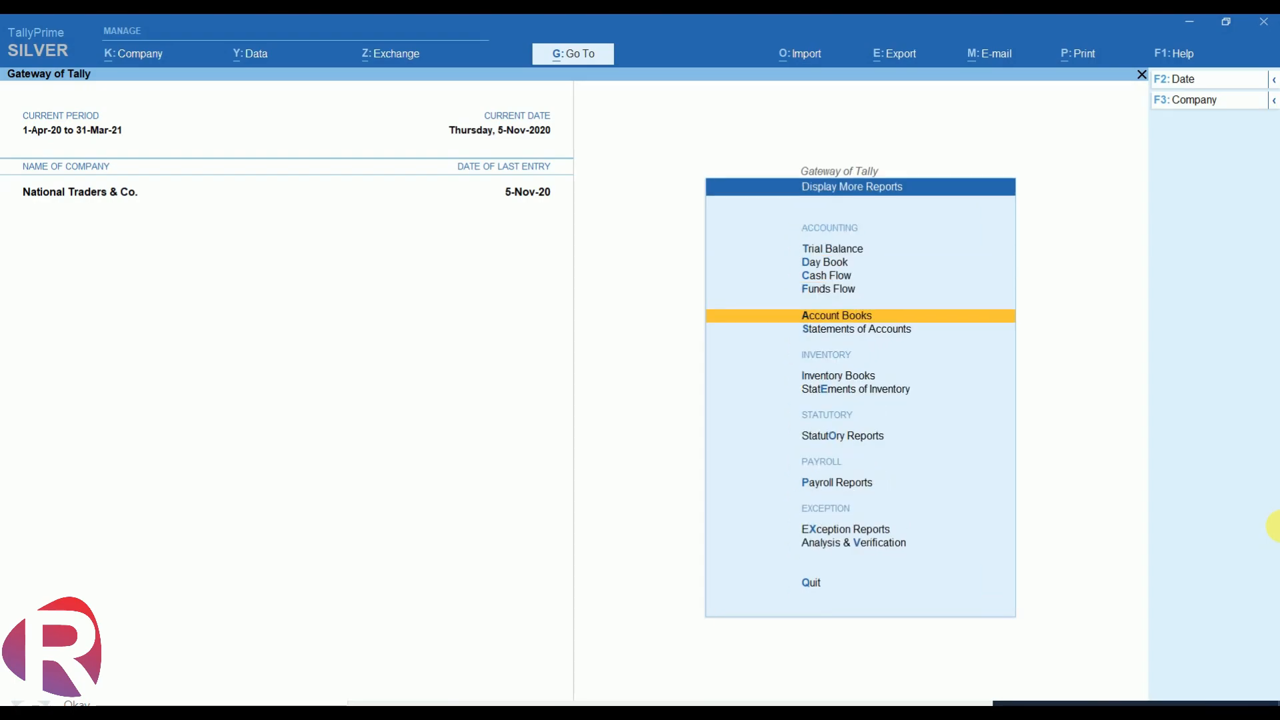
key(Escape)
key(Up)
key(Up)
key(Up)
key(Up)
key(Down)
key(Return)
key(alt+F5)
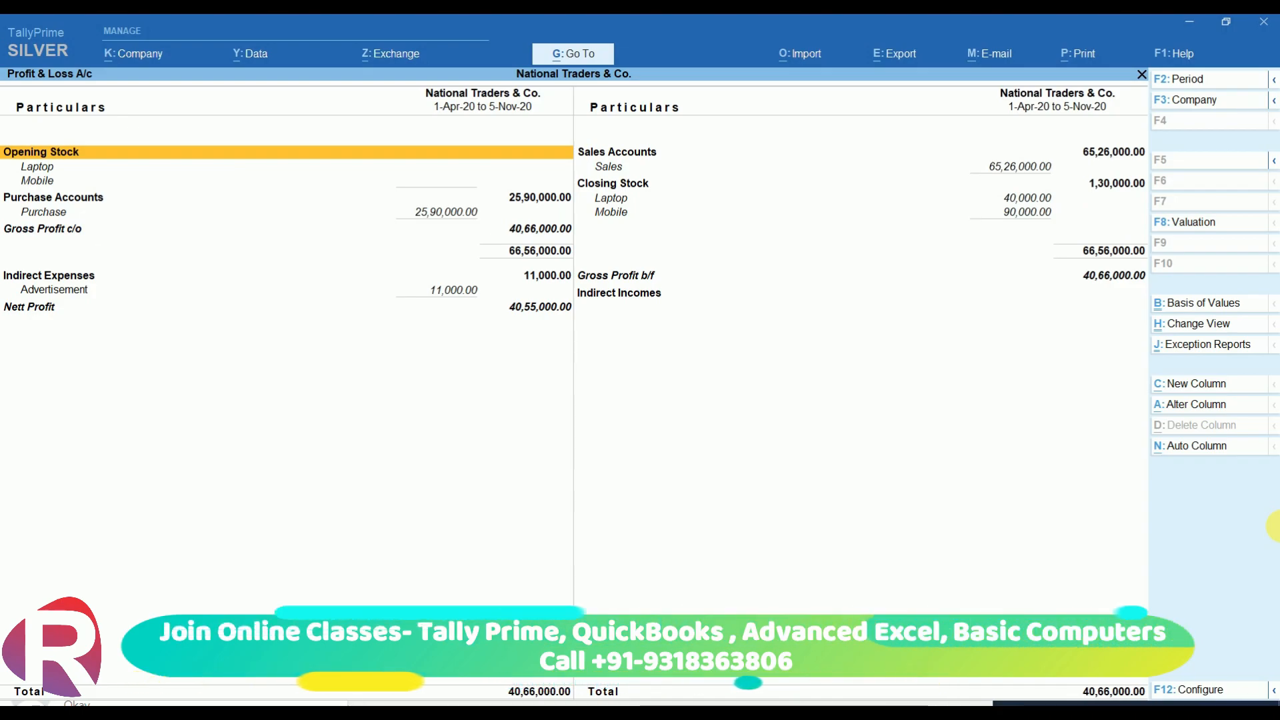
key(Escape)
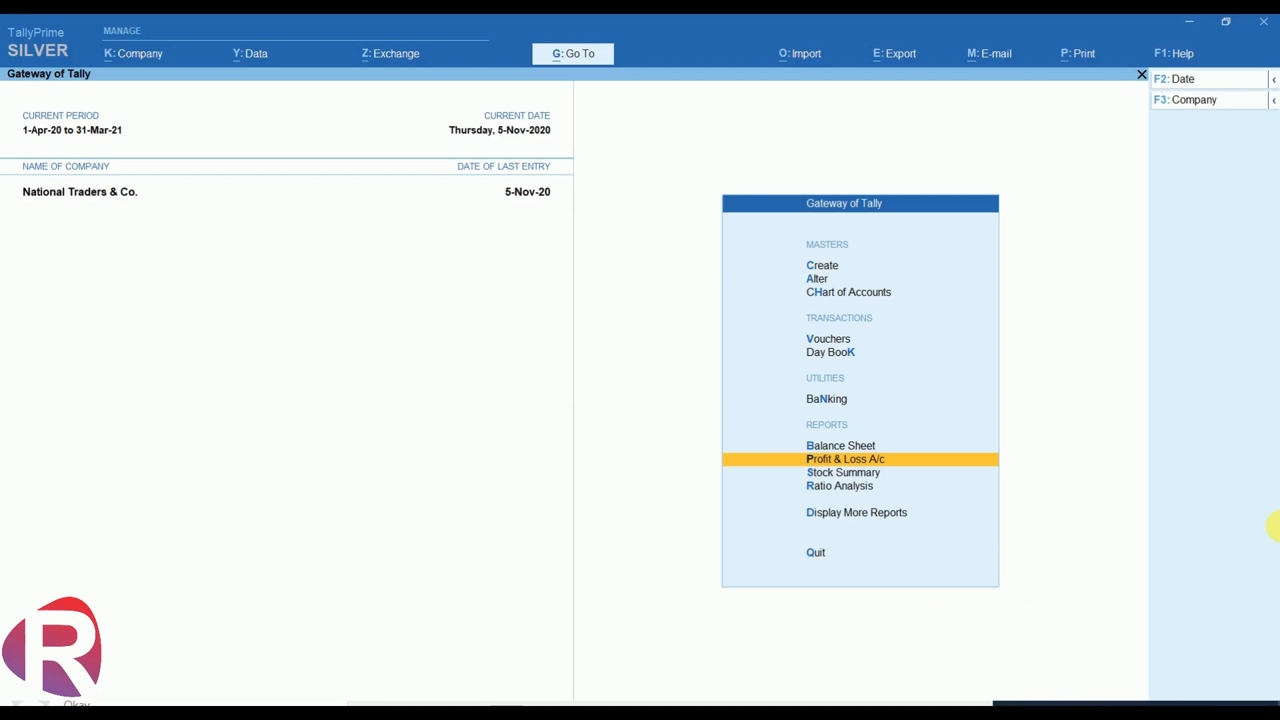
- Start a new ledger master and name it Forex Gain & Loss
key(Up)
key(Up)
key(Up)
key(Up)
key(Up)
key(Up)
key(Up)
key(Return)
key(Down)
key(Return)
text(Forex Gain)
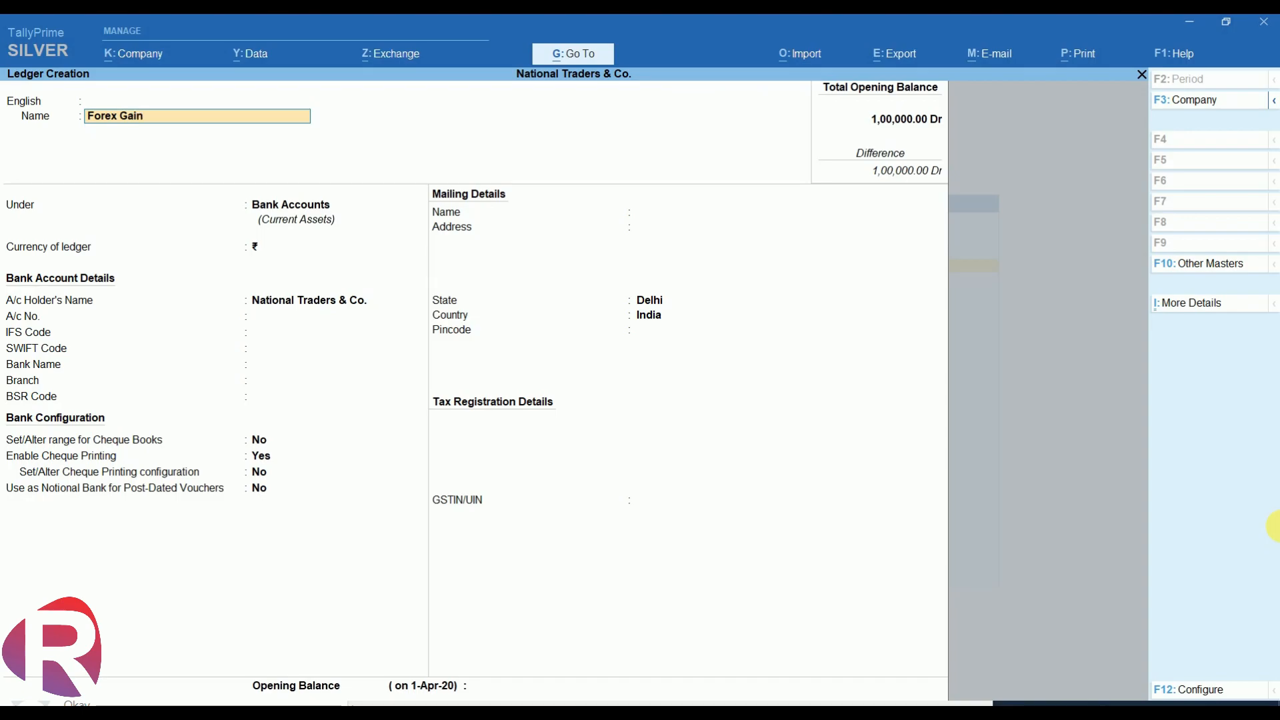
text( & Loss)
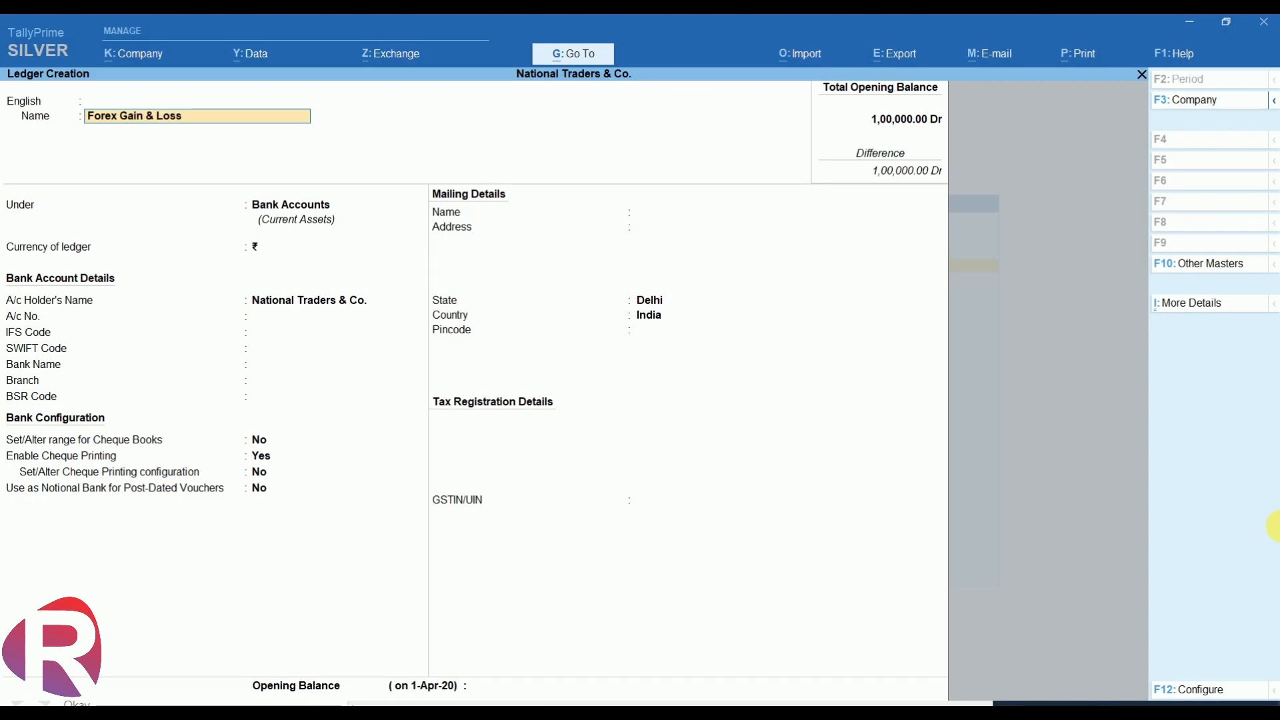
- Place the Forex Gain & Loss ledger under the Indirect Incomes group
key(Return)
key(Return)
text(In)
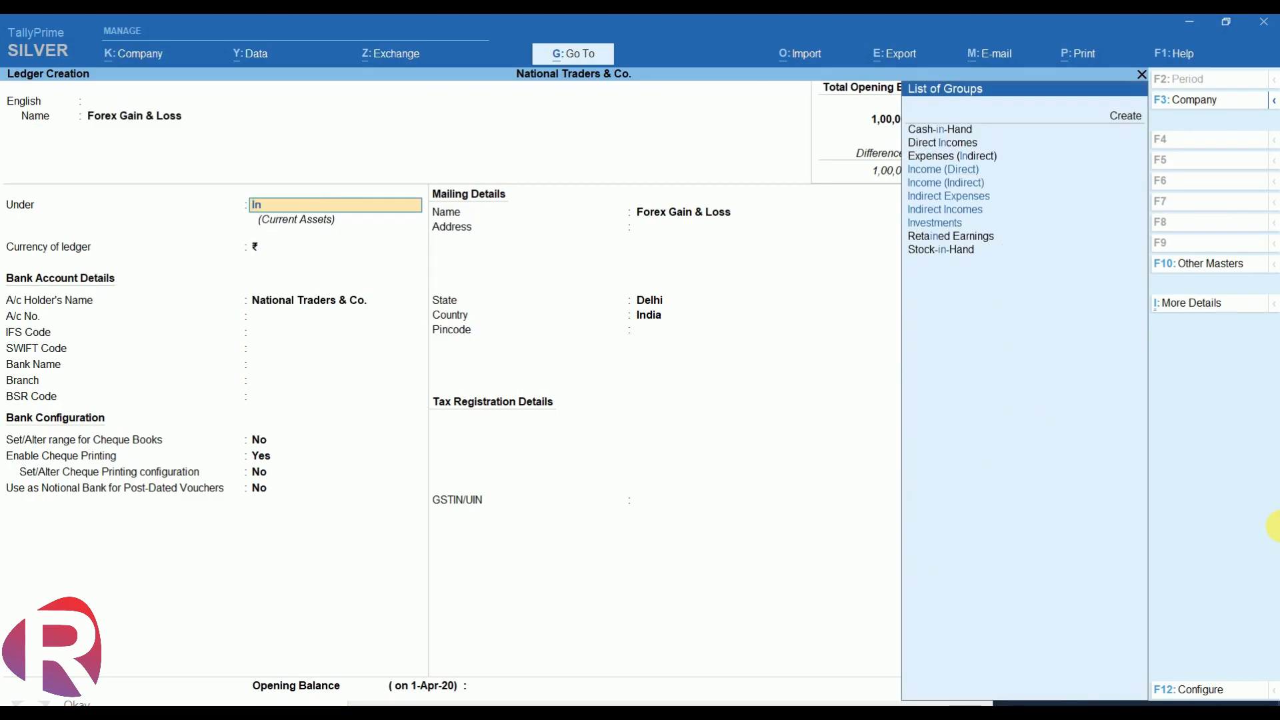
key(Down)
key(Down)
key(Down)
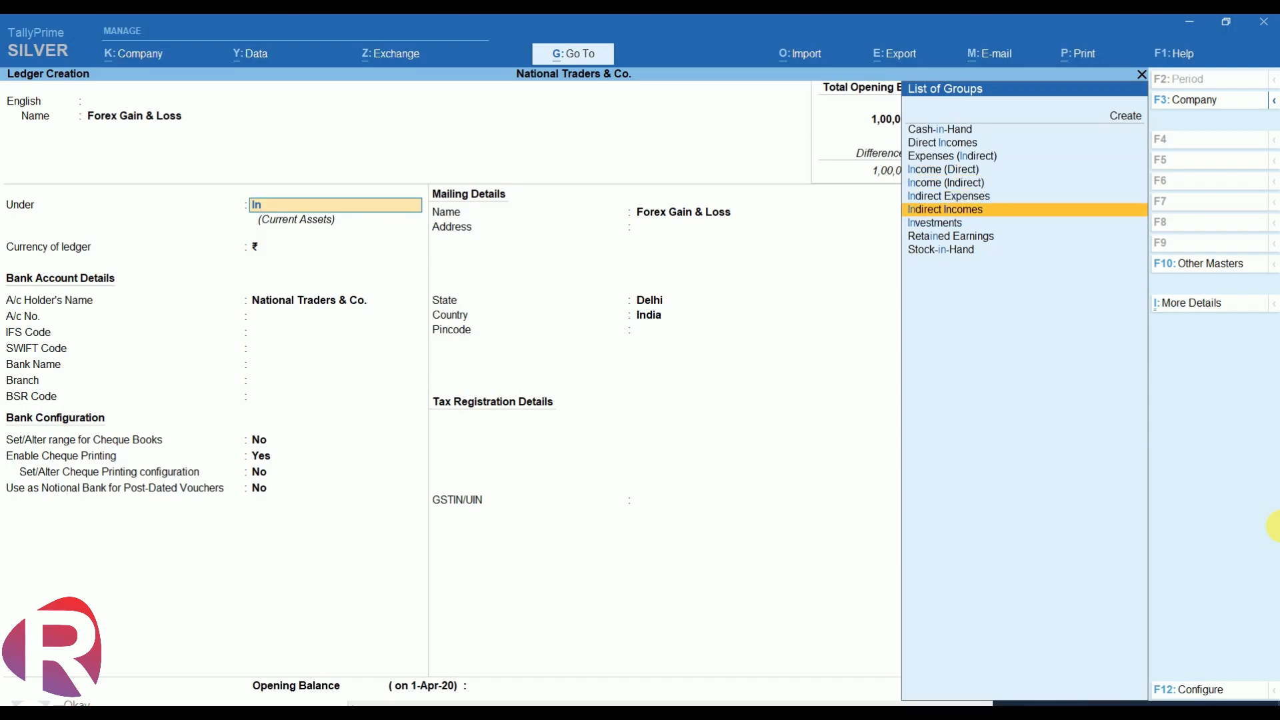
key(Return)
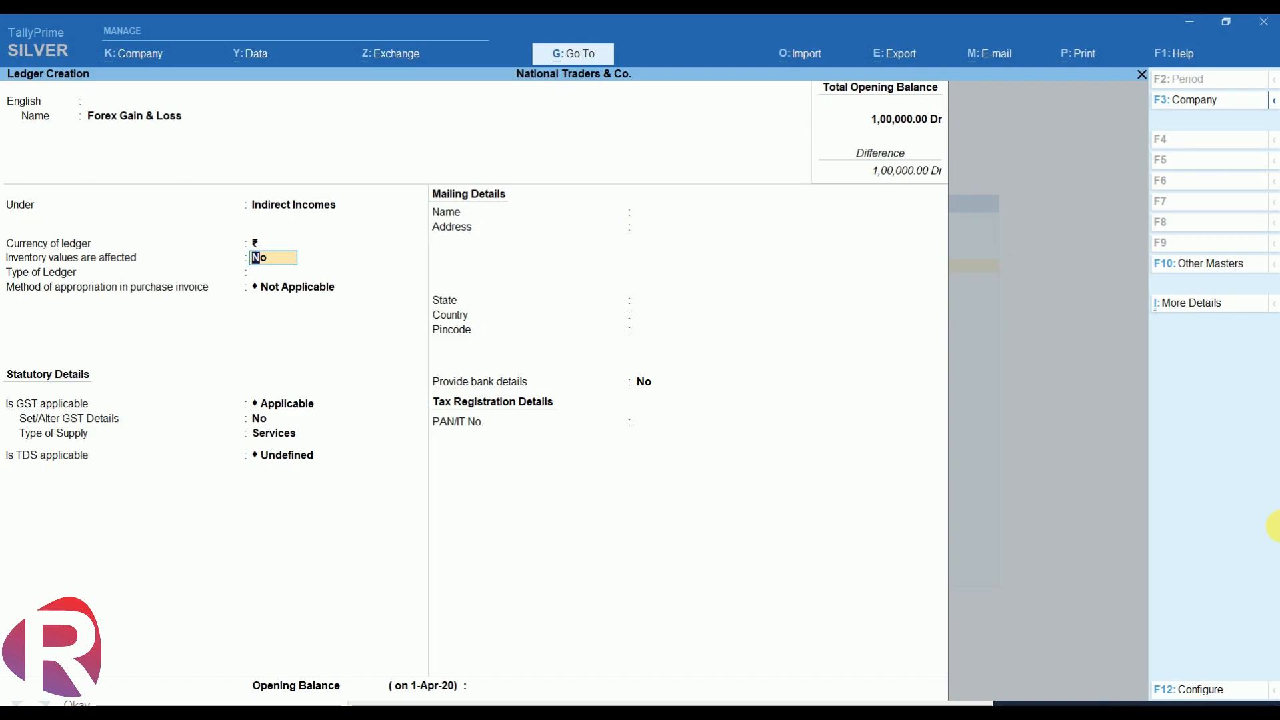
- Set the ledger type and GST applicability to Not Applicable, keep the other defaults and save the ledger
key(Return)
key(Return)
key(Return)
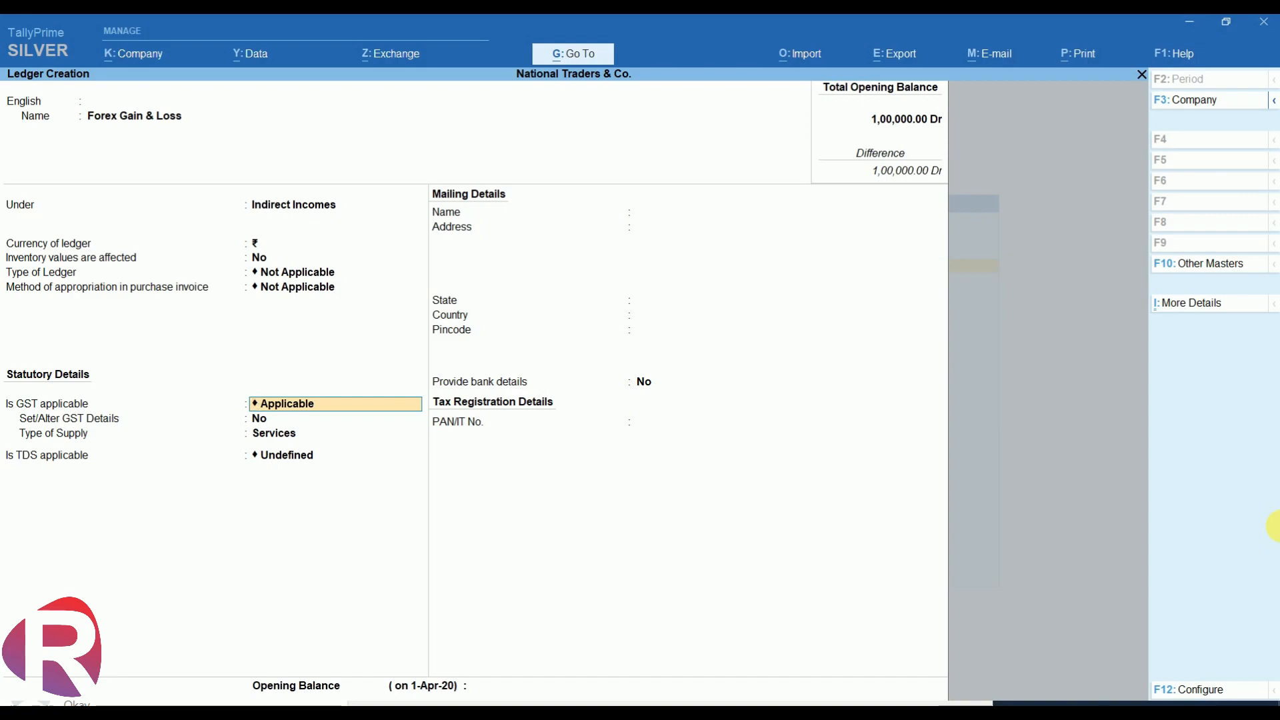
text(No)
key(Return)
key(Return)
key(Return)
key(Return)
key(Return)
key(Return)
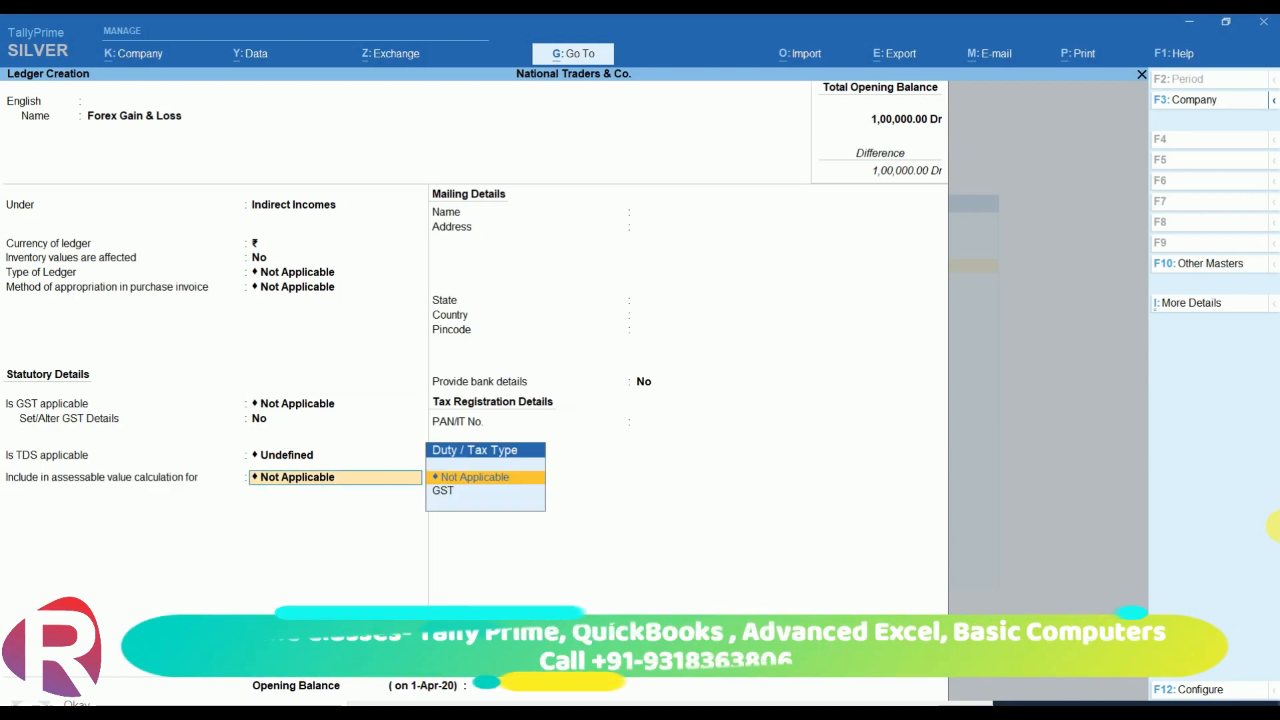
key(Return)
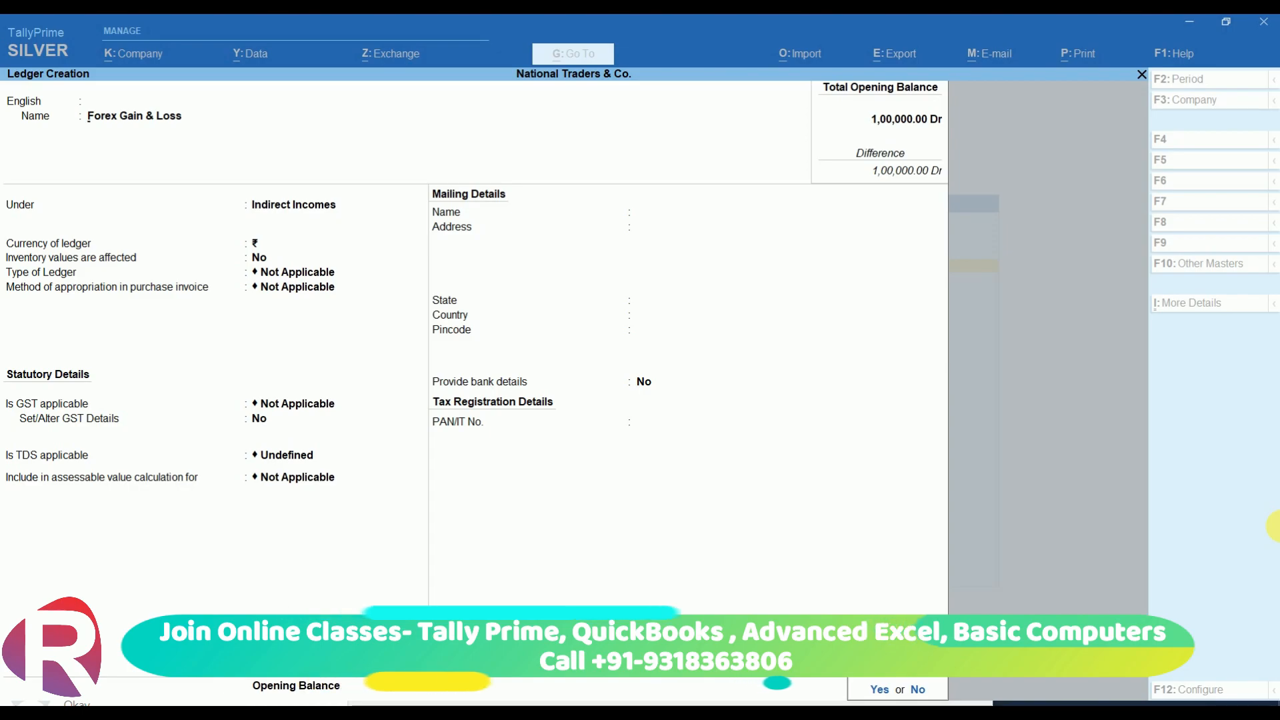
key(Return)
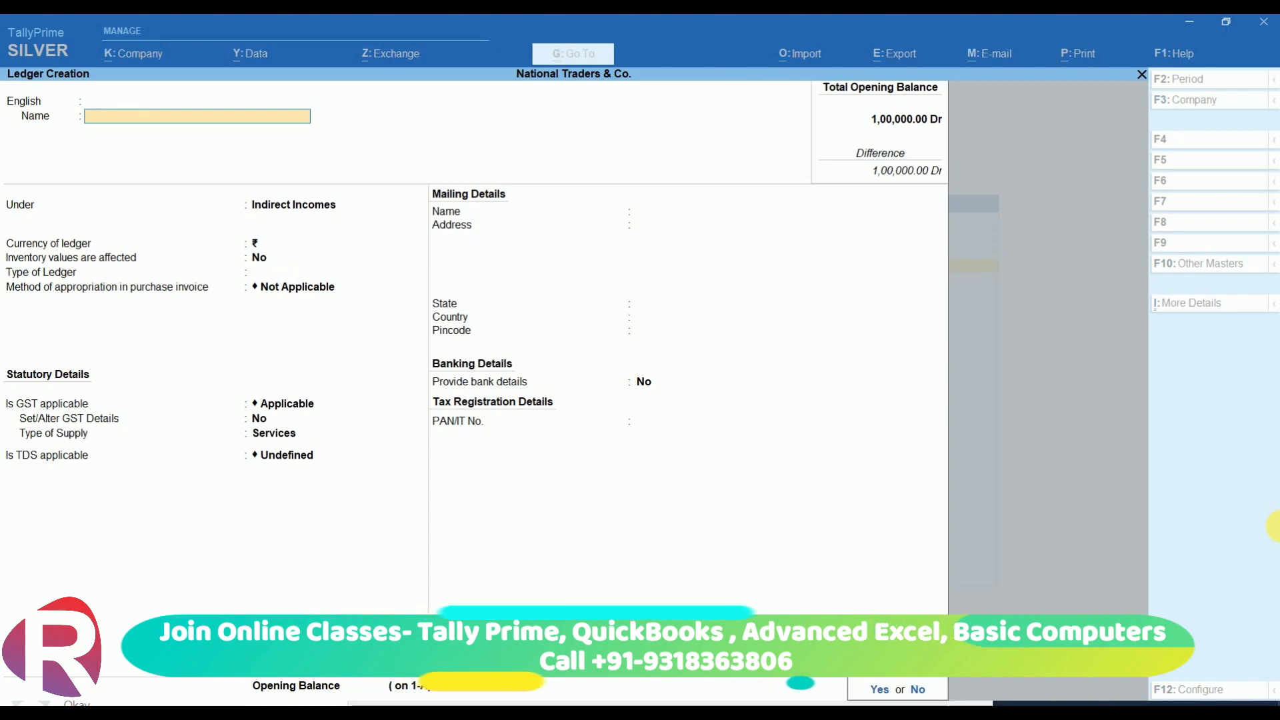
- Leave ledger creation and open the Journal voucher type for alteration
key(Escape)
key(Escape)
key(Down)
key(Return)
key(Down)
key(Down)
key(Down)
key(Down)
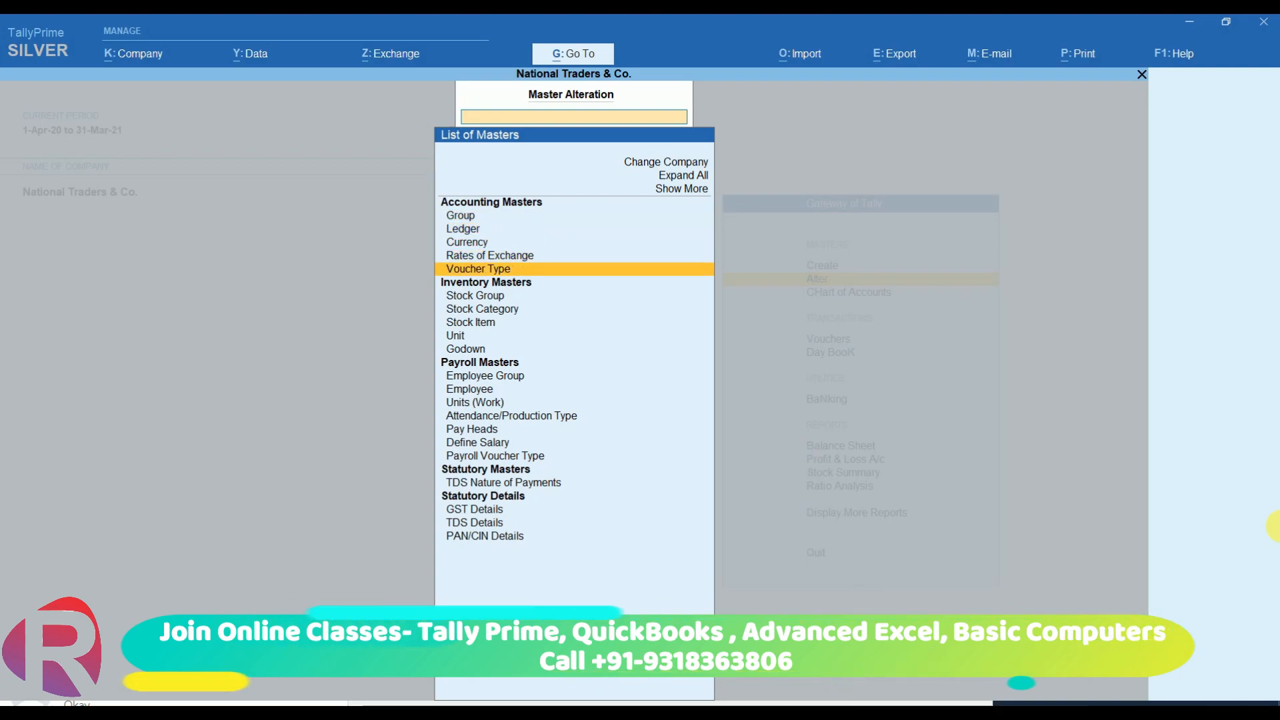
key(Return)
key(Down)
key(Down)
key(Down)
key(Down)
key(Down)
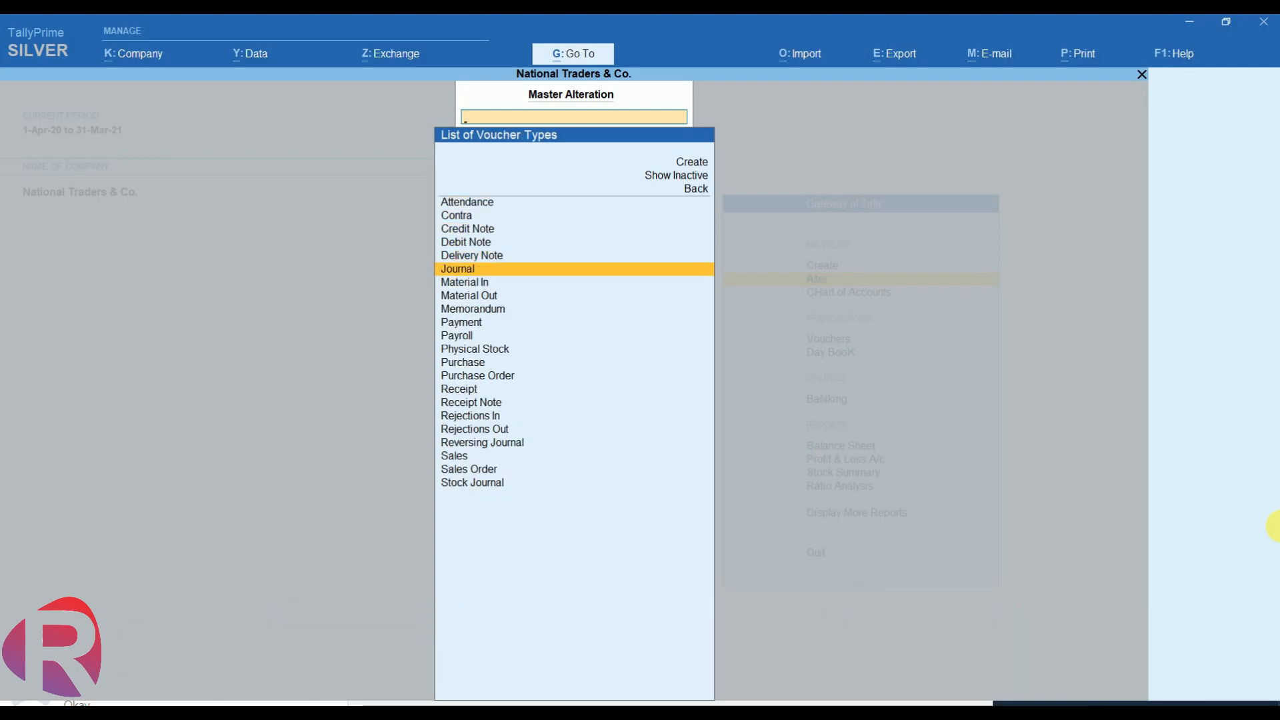
key(Return)
- Keep the Journal voucher type's general and printing settings and add a class named Forex Gain & Loss
key(Return)
key(Return)
key(Return)
key(Return)
key(Return)
key(Return)
key(Return)
key(Return)
key(Return)
key(Return)
key(Return)
key(Return)
key(Return)
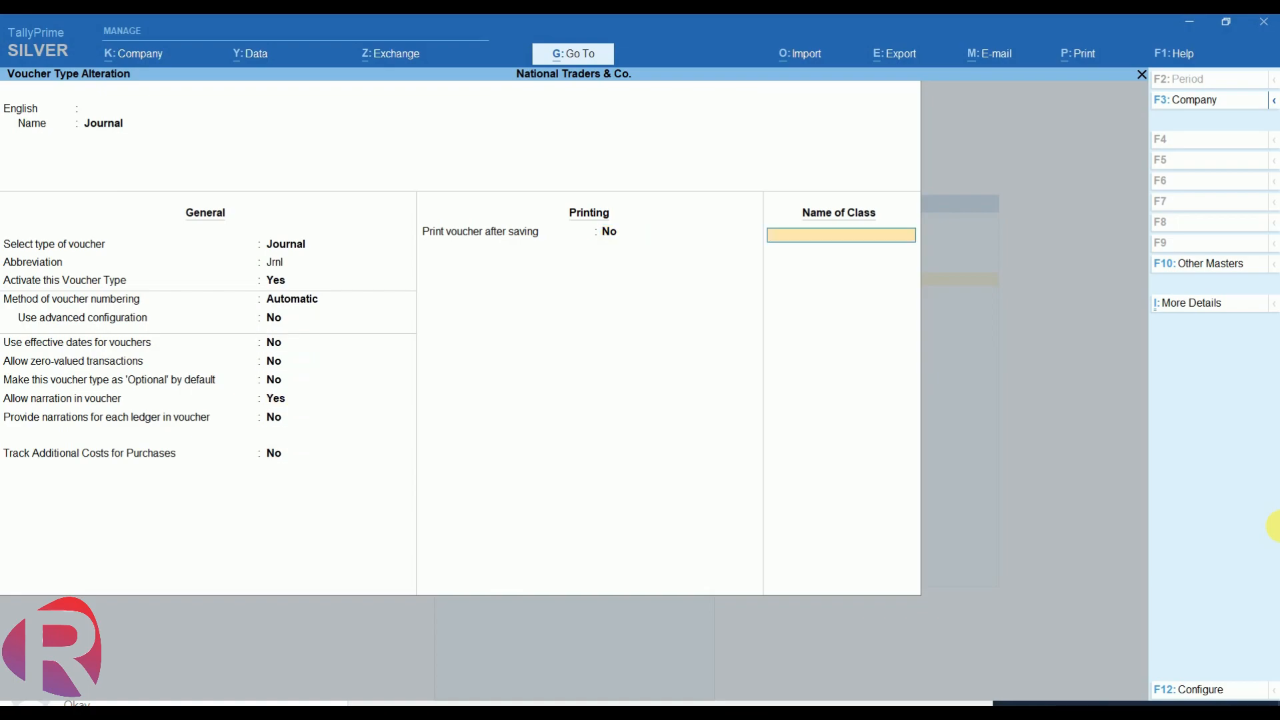
text(Forex Gain & Los)
key(Return)
- Enable the class for forex gain/loss adjustments and assign the Forex Gain & Loss ledger to it
text(y)
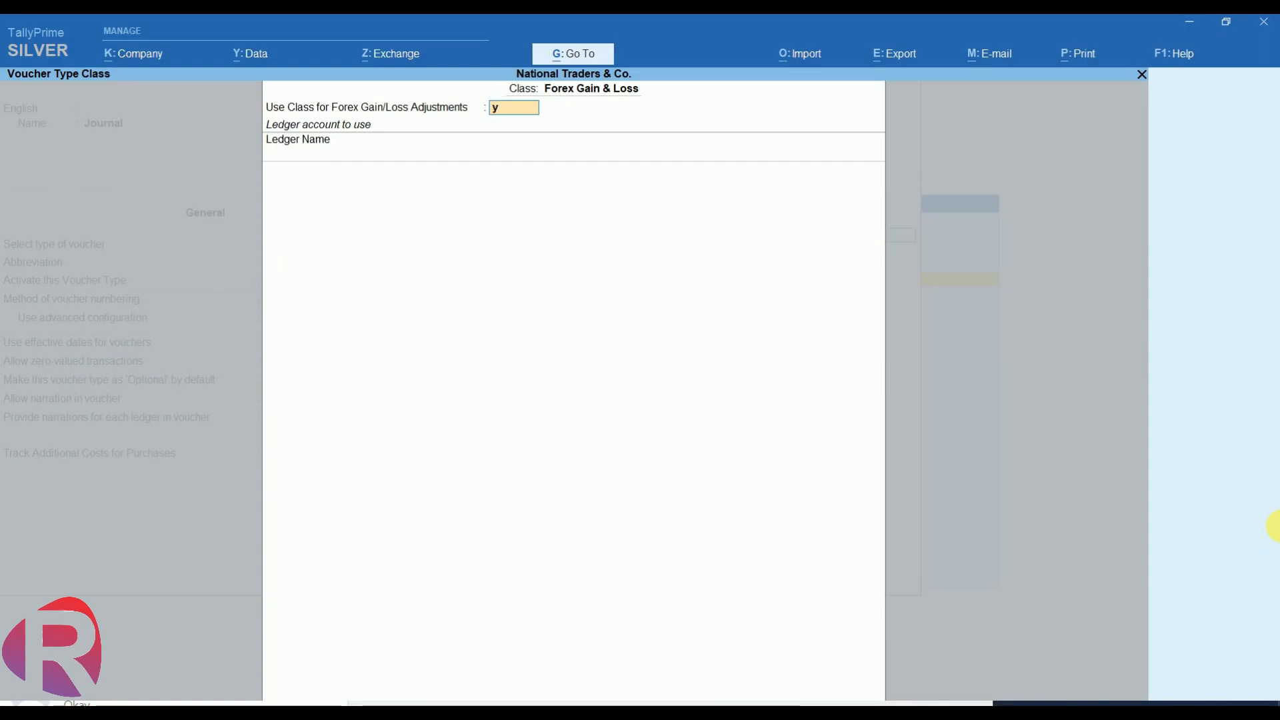
key(Return)
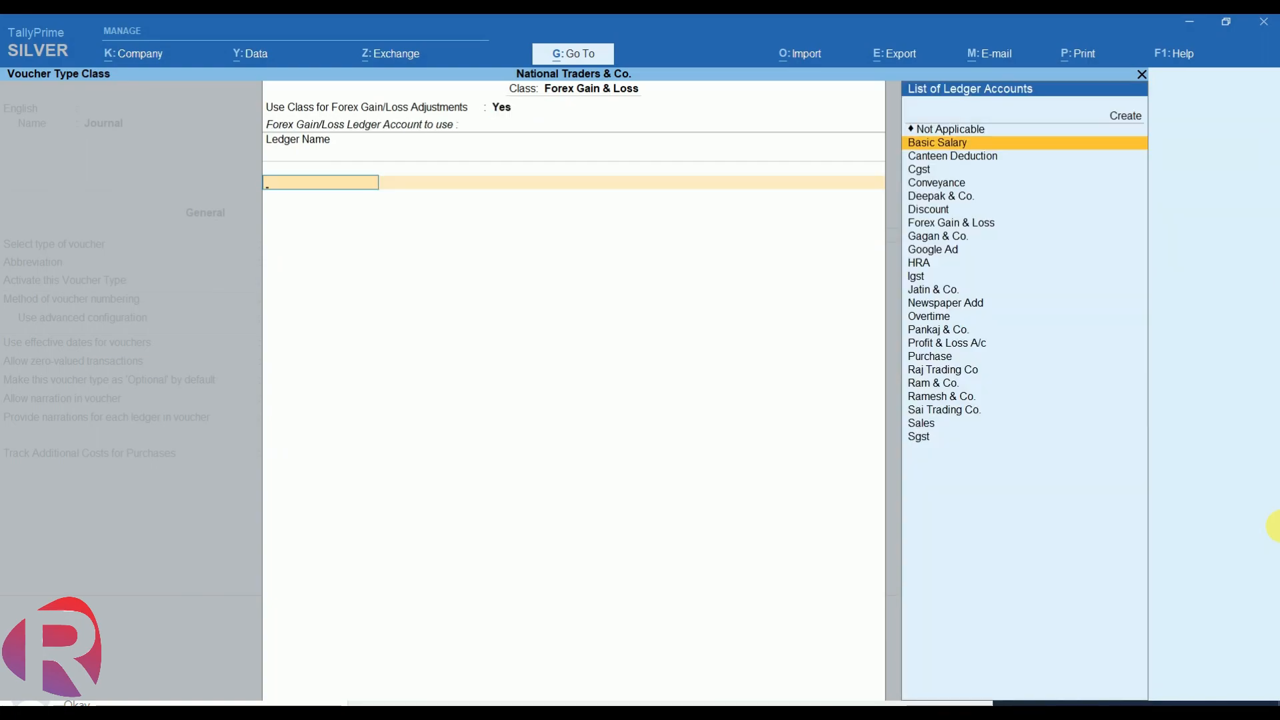
text(For)
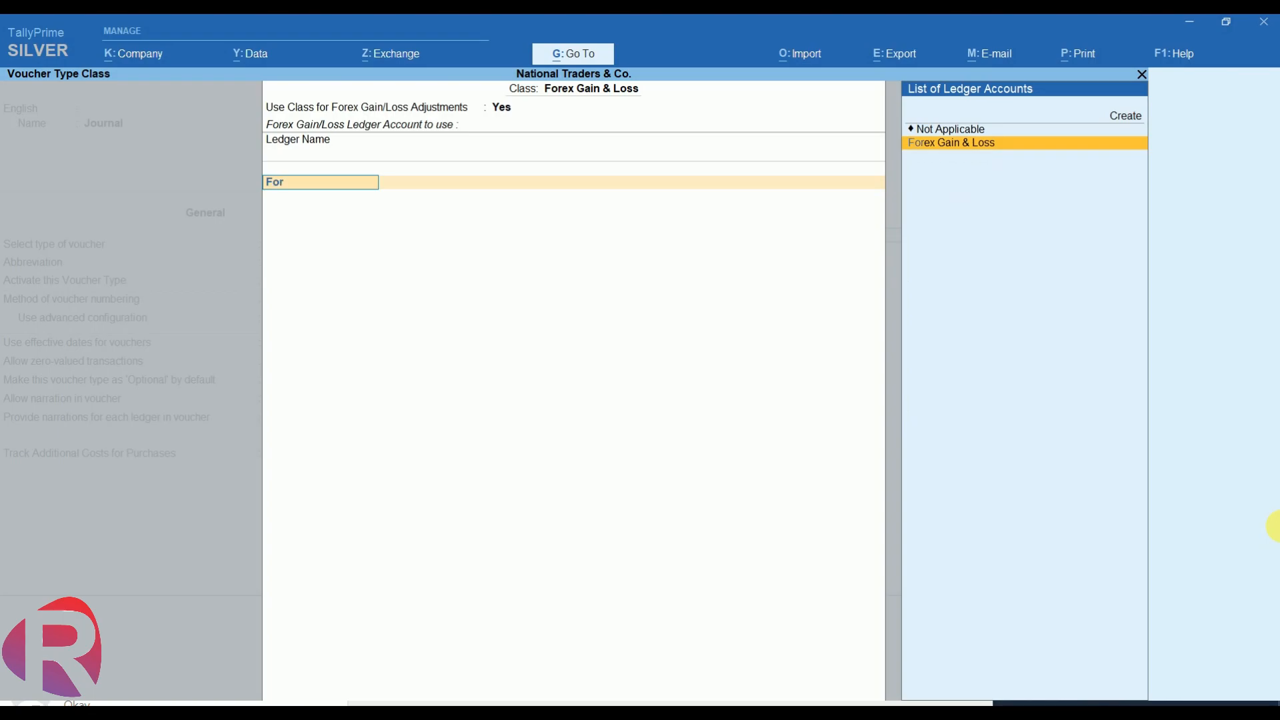
key(Return)
key(Return)
- Finish the Forex Gain & Loss class definition without adding another class and save the Journal voucher type
key(Up)
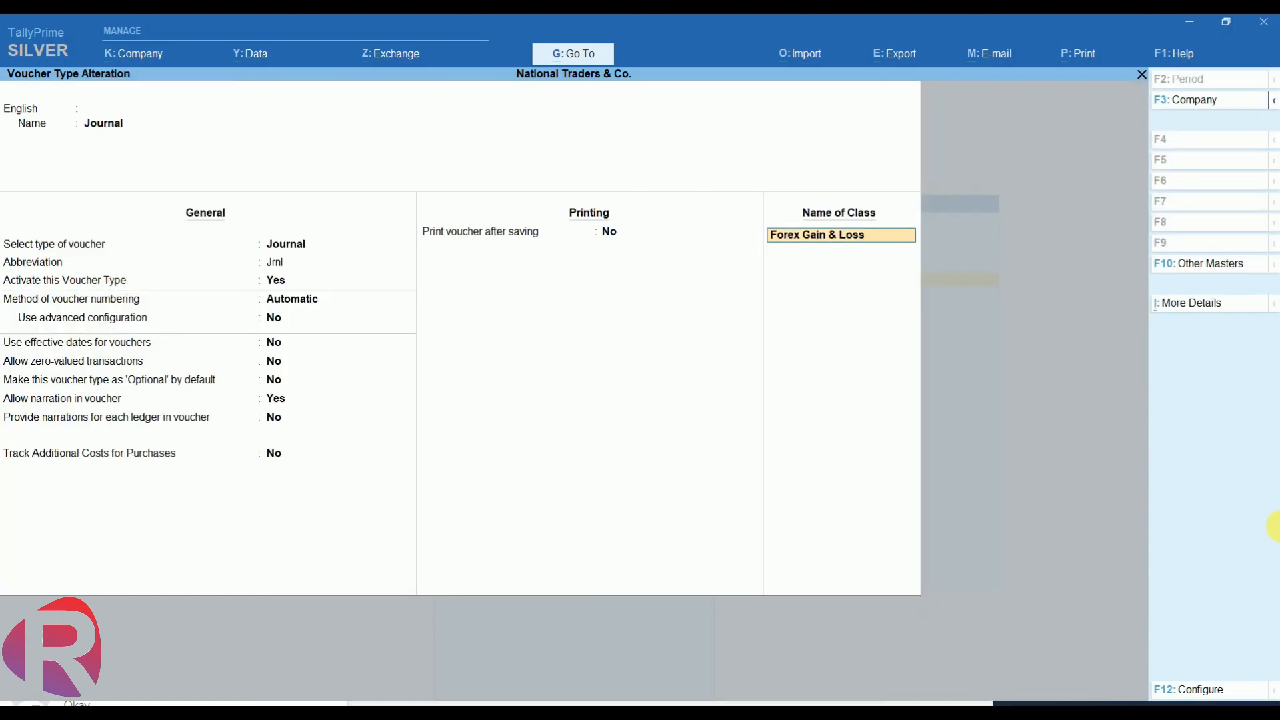
key(Return)
key(Return)
key(Return)
key(Return)
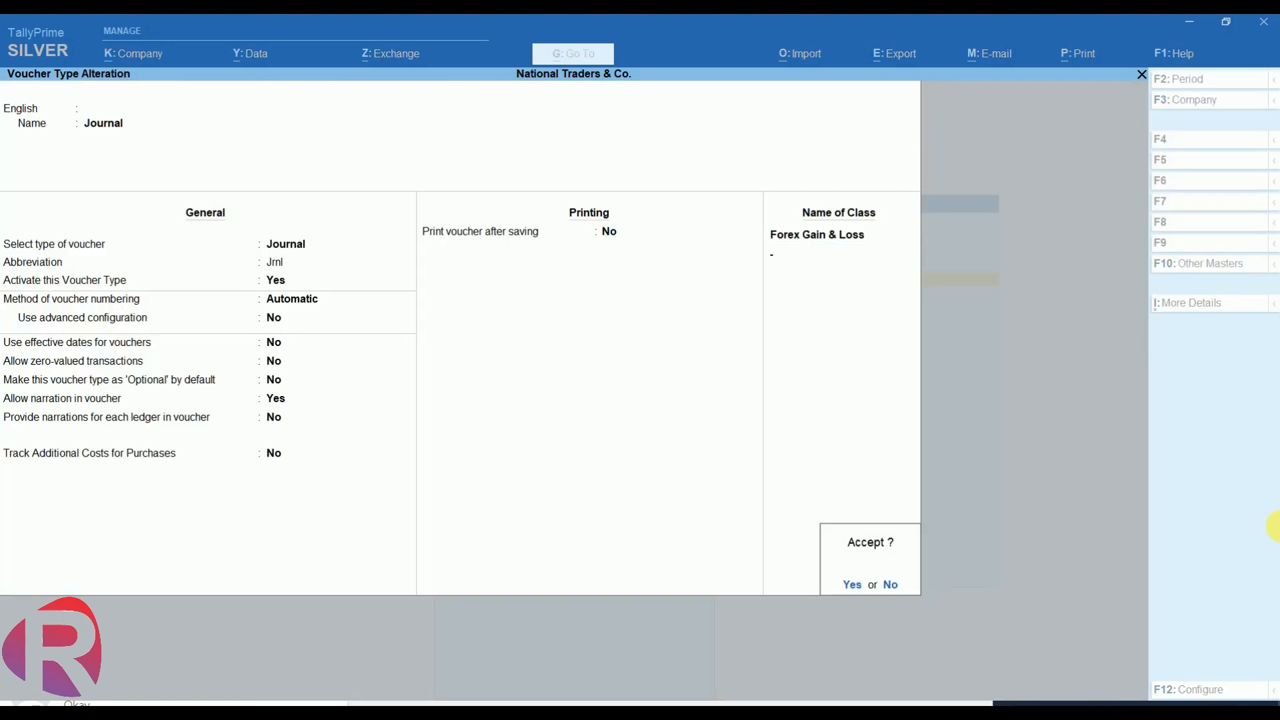
key(Return)
- Leave the master alteration screens and open accounting voucher entry
key(Escape)
key(Escape)
key(Down)
key(Down)
key(Down)
key(Up)
key(Return)
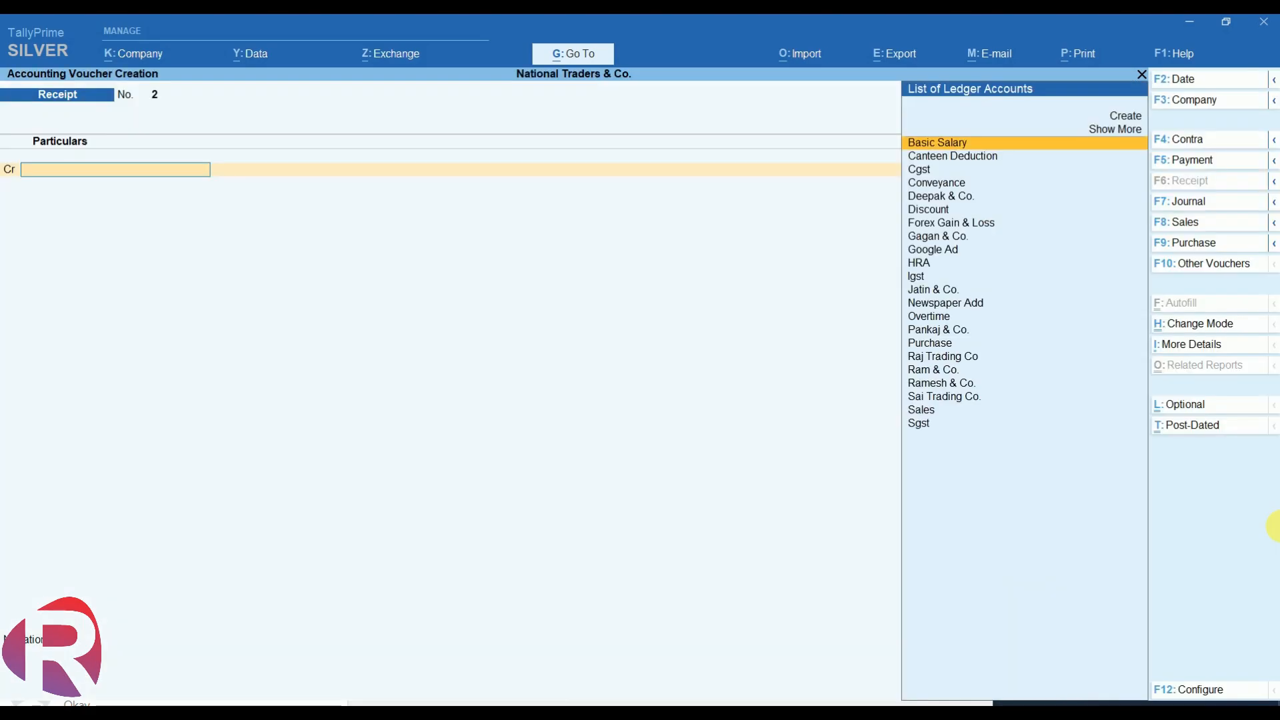
- Start a journal voucher with the Forex Gain & Loss class and select Deepak & Co. as the ledger to adjust
key(F7)
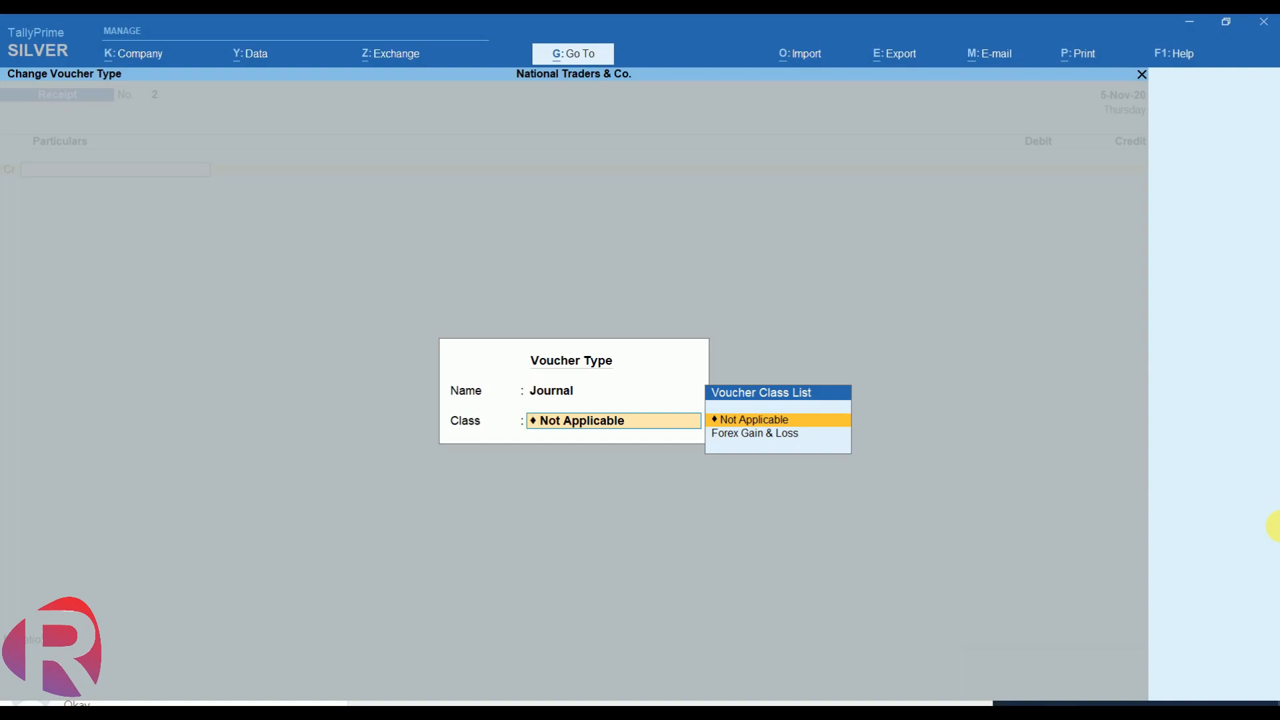
key(Down)
key(Return)
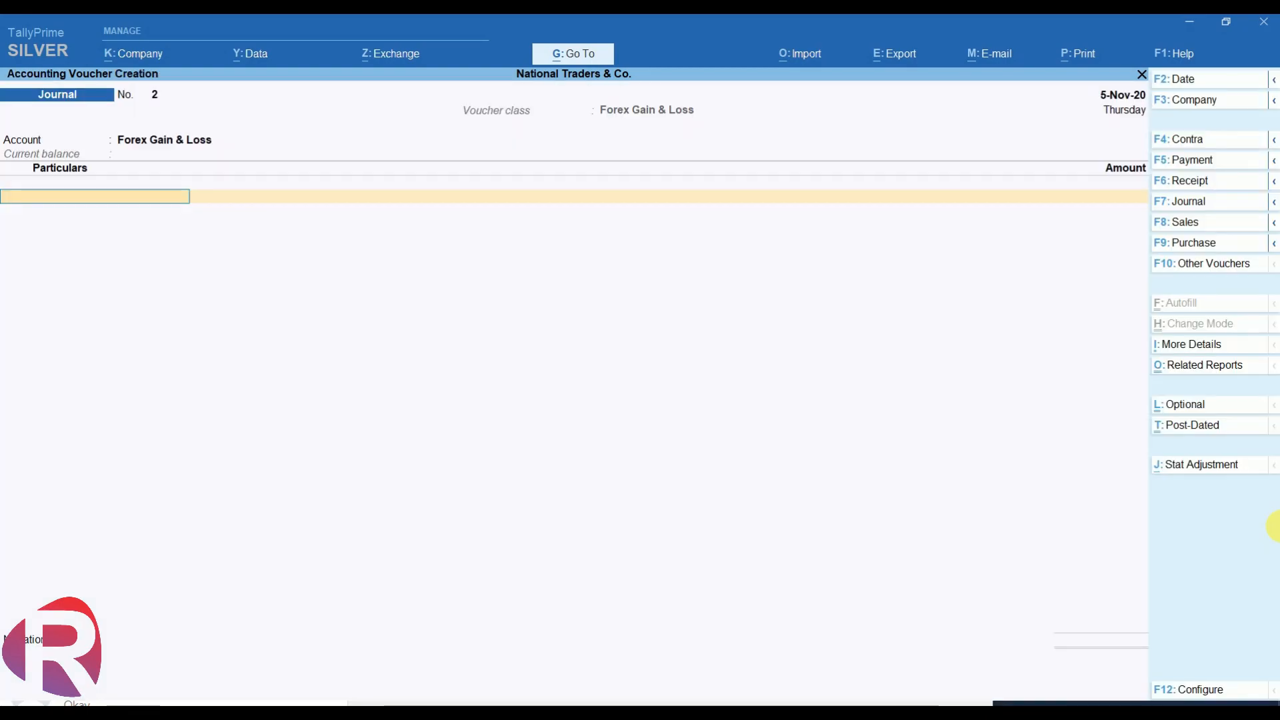
text(A)
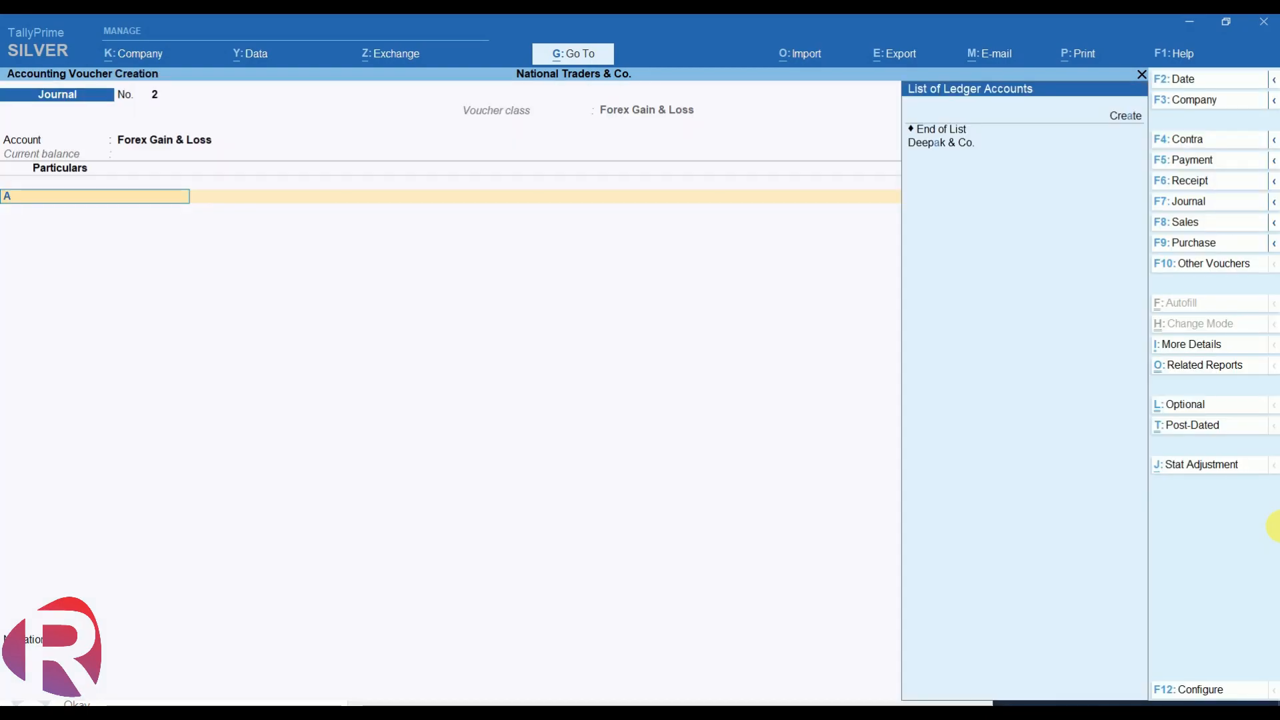
key(Down)
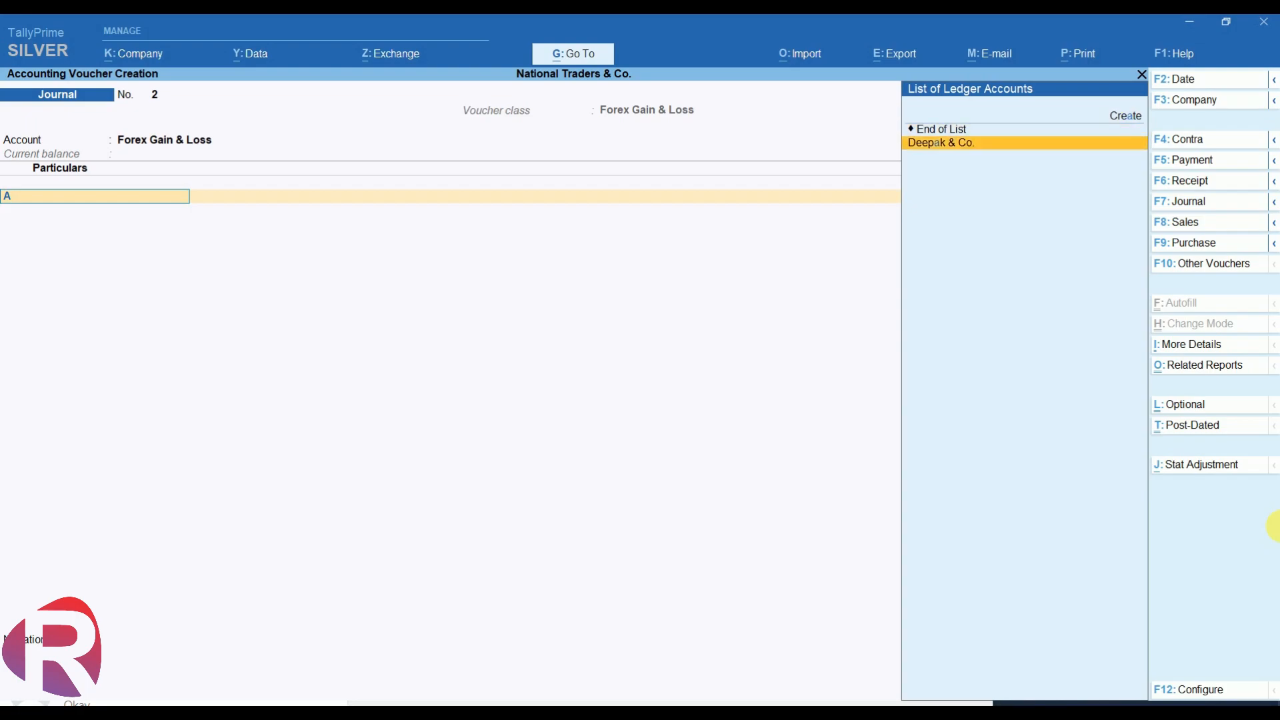
key(Return)
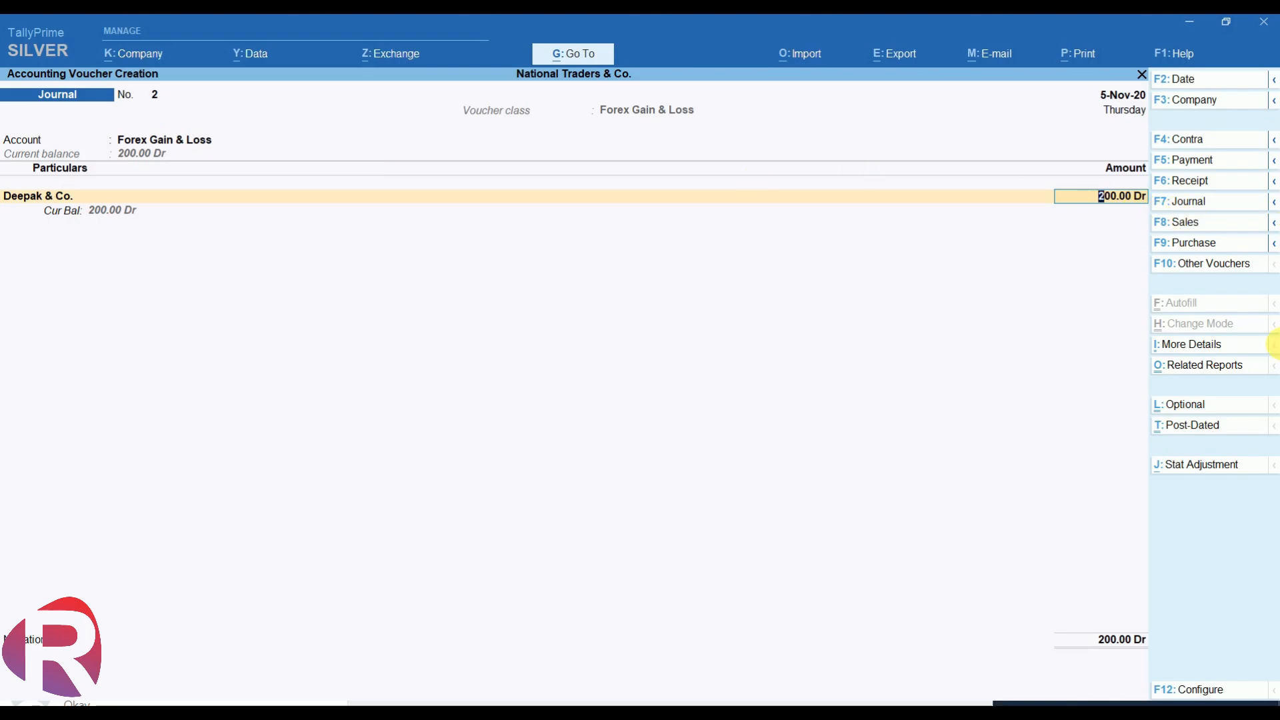
- Try to save the journal voucher with the proposed adjustment amount for Deepak & Co
key(ctrl+a)
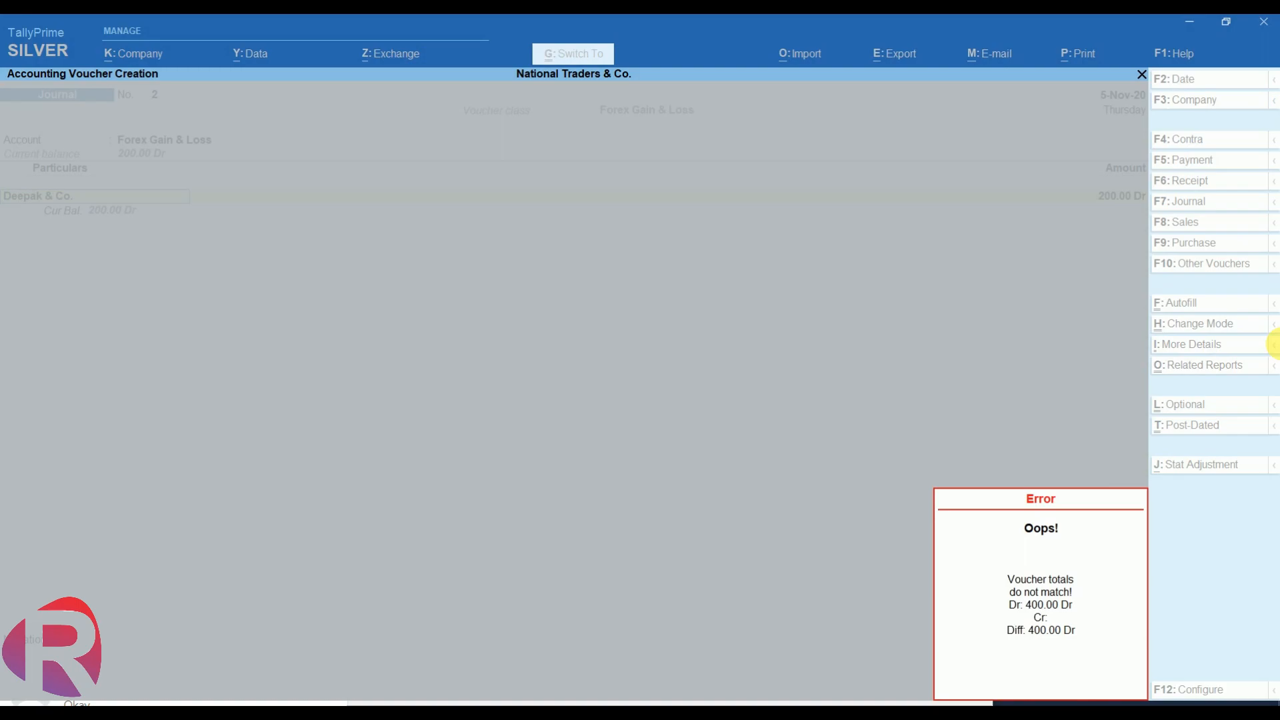
key(Return)
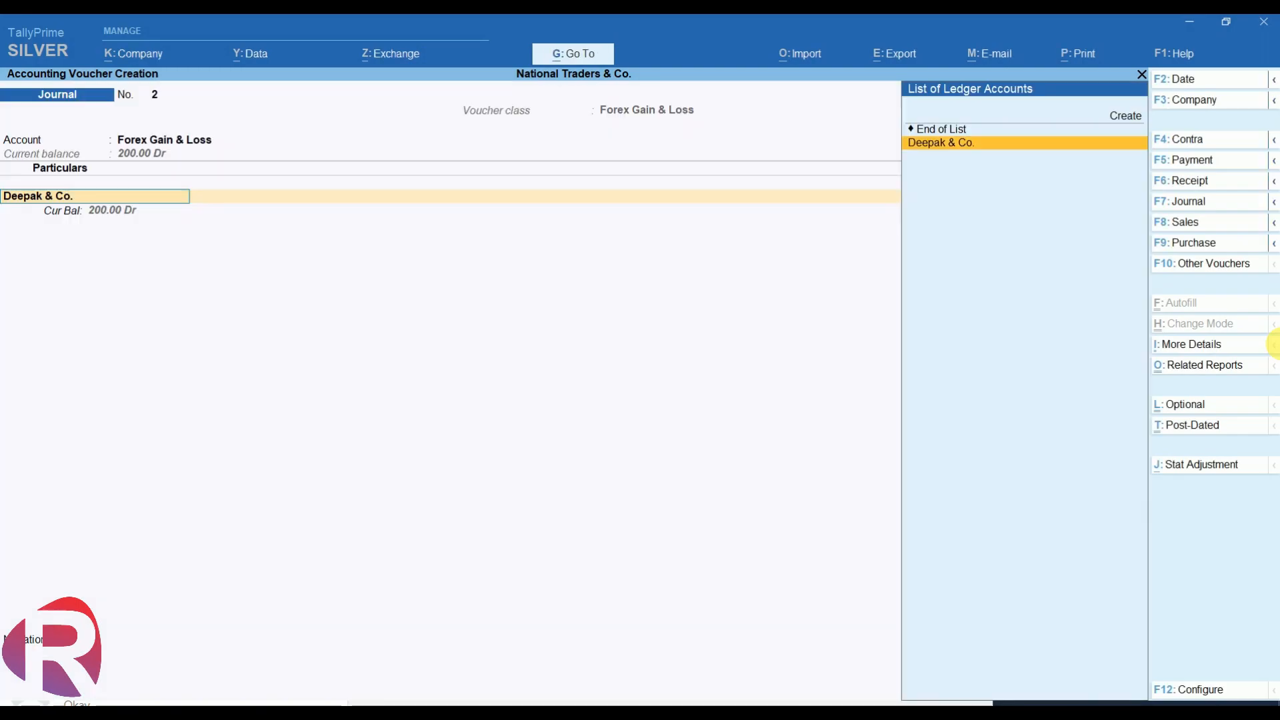
key(Return)
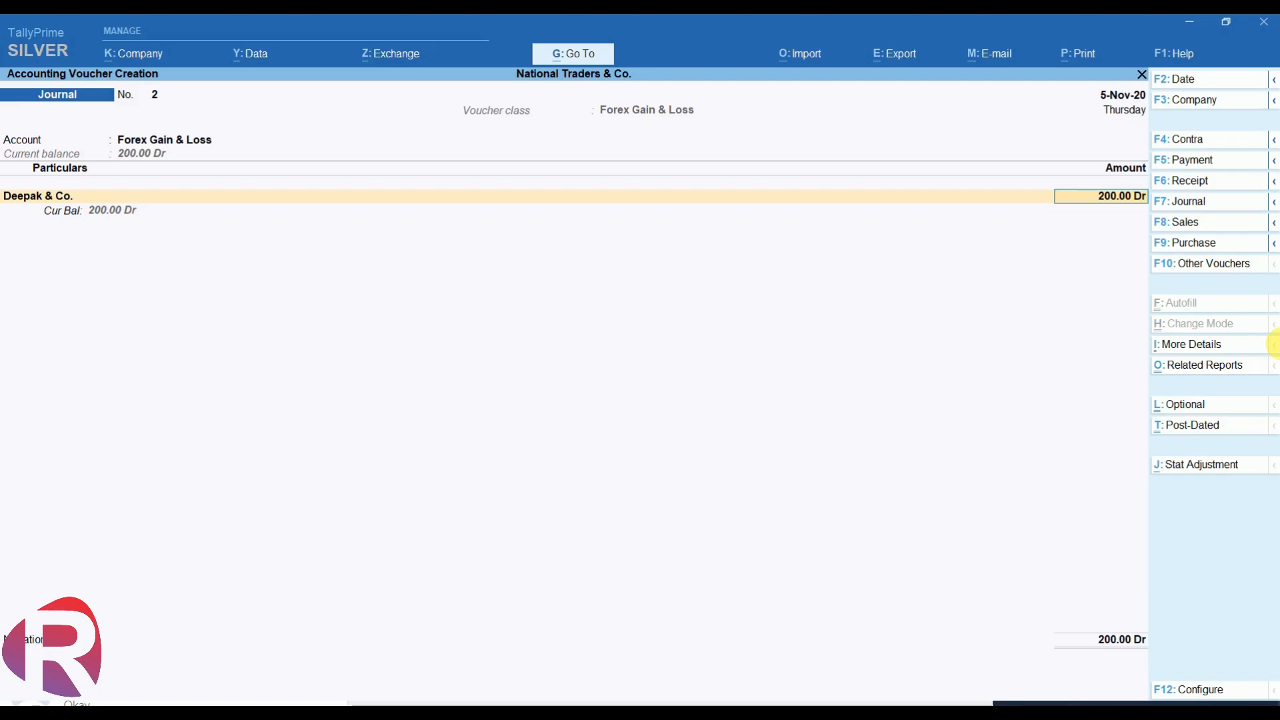
key(Return)
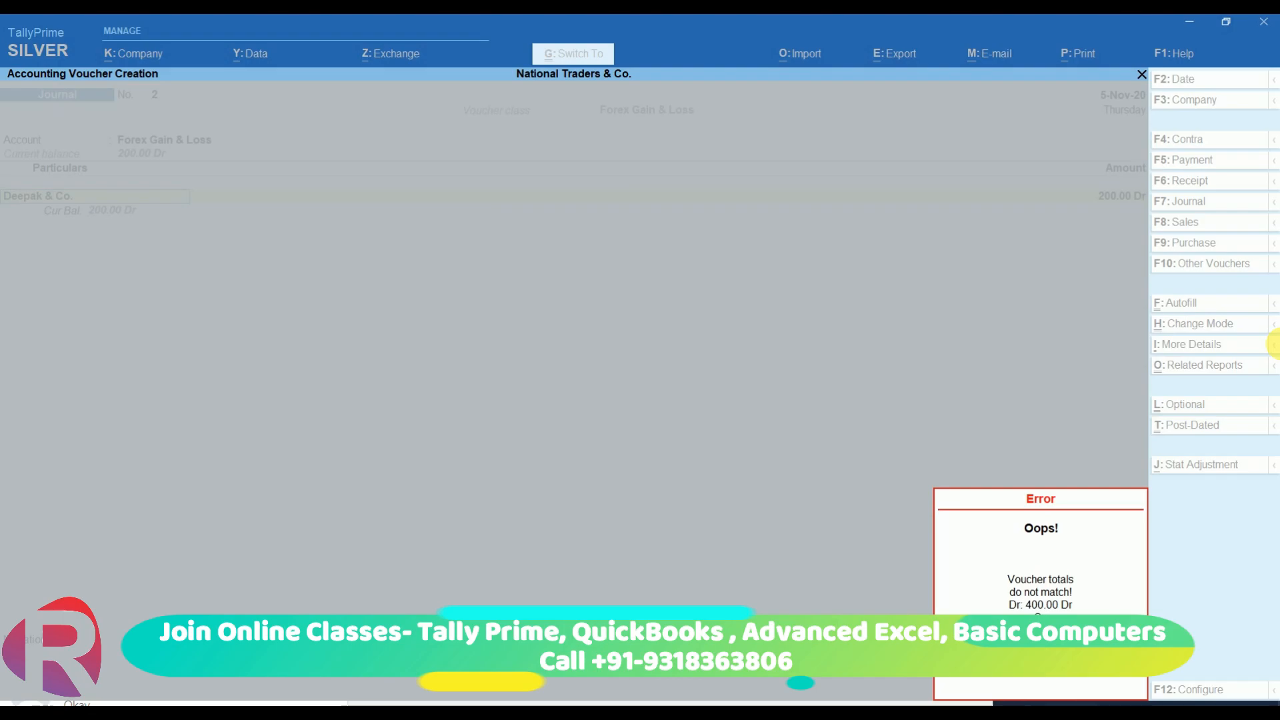
key(Escape)
key(Return)
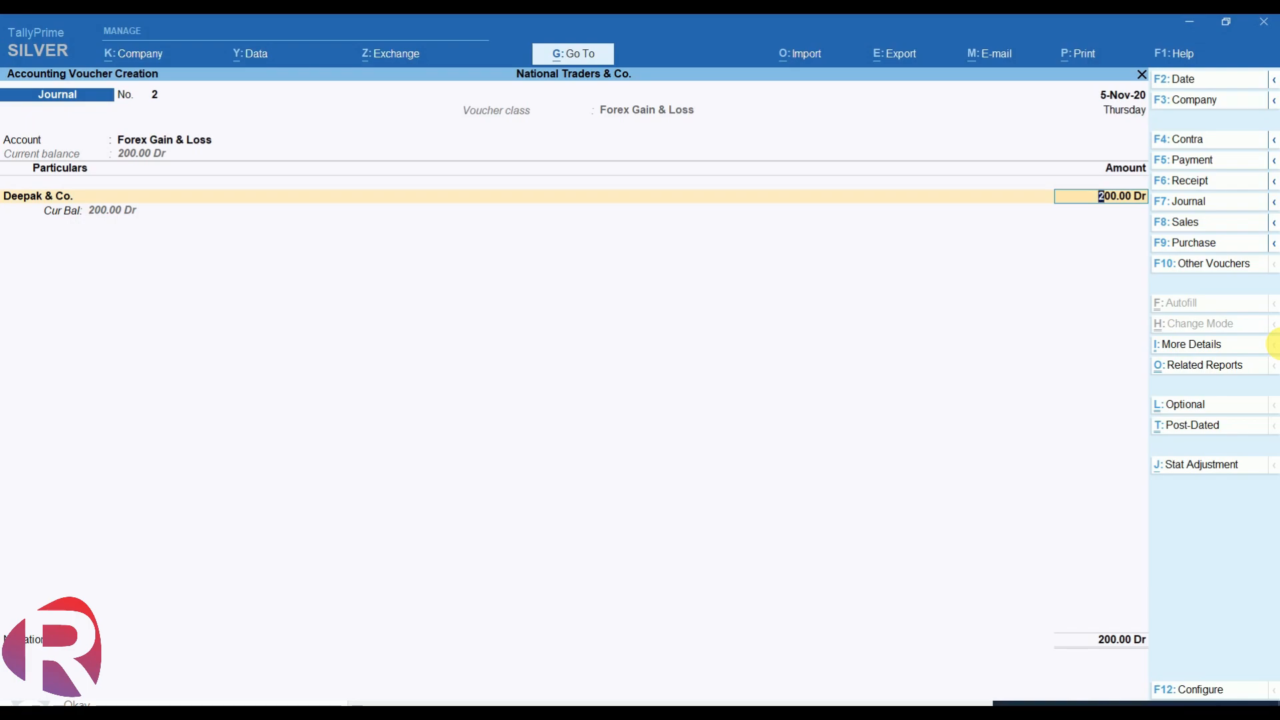
- Set the Deepak & Co. adjustment amount to 400 and save the journal voucher
text(400)
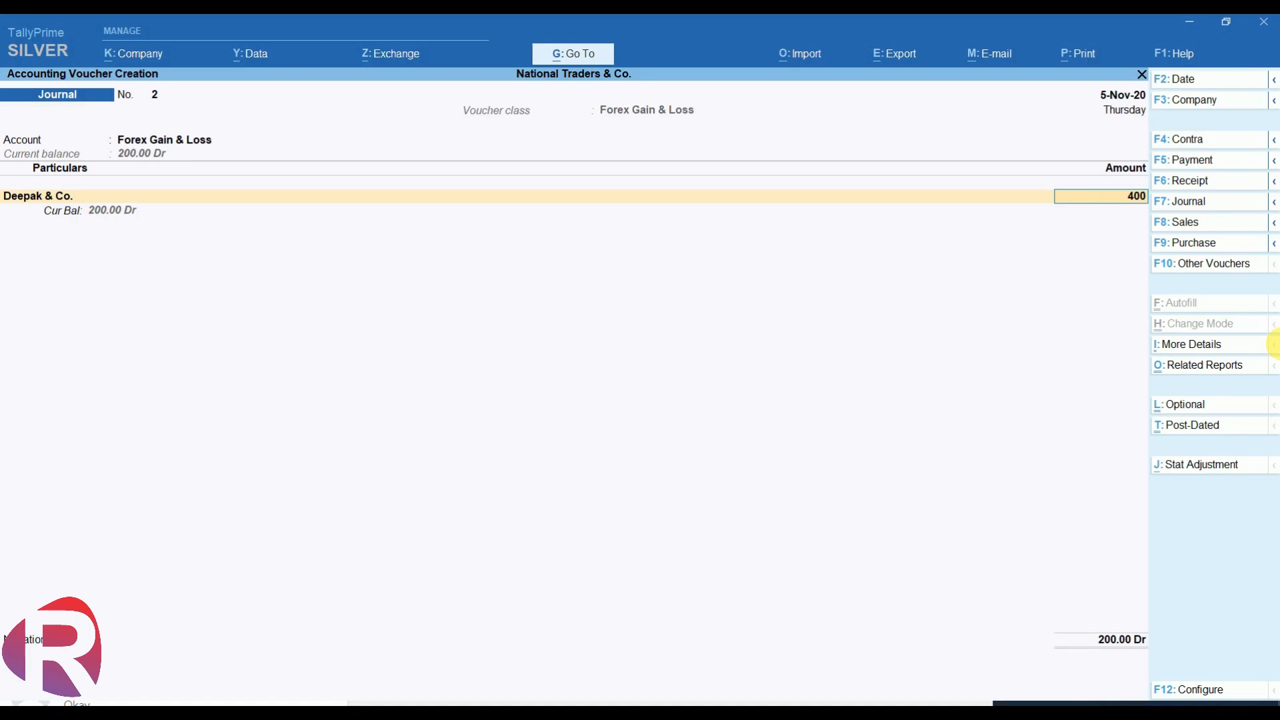
key(Return)
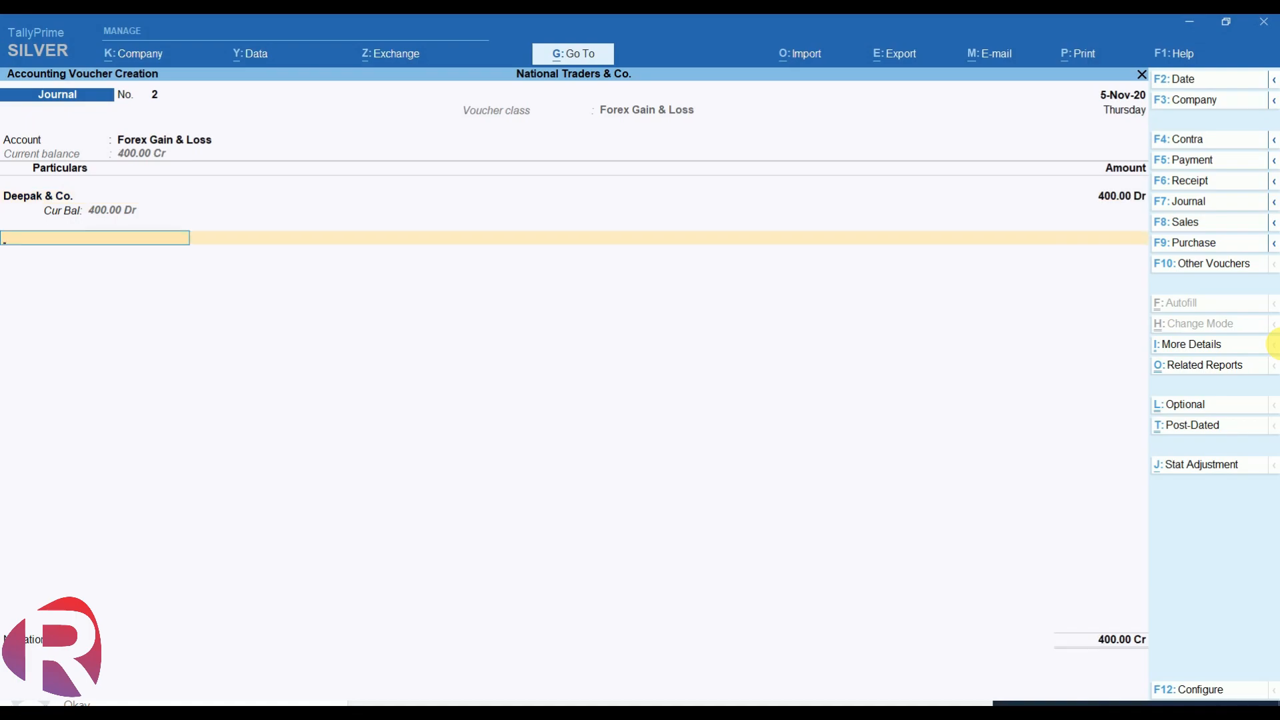
key(Return)
key(Return)
key(Return)
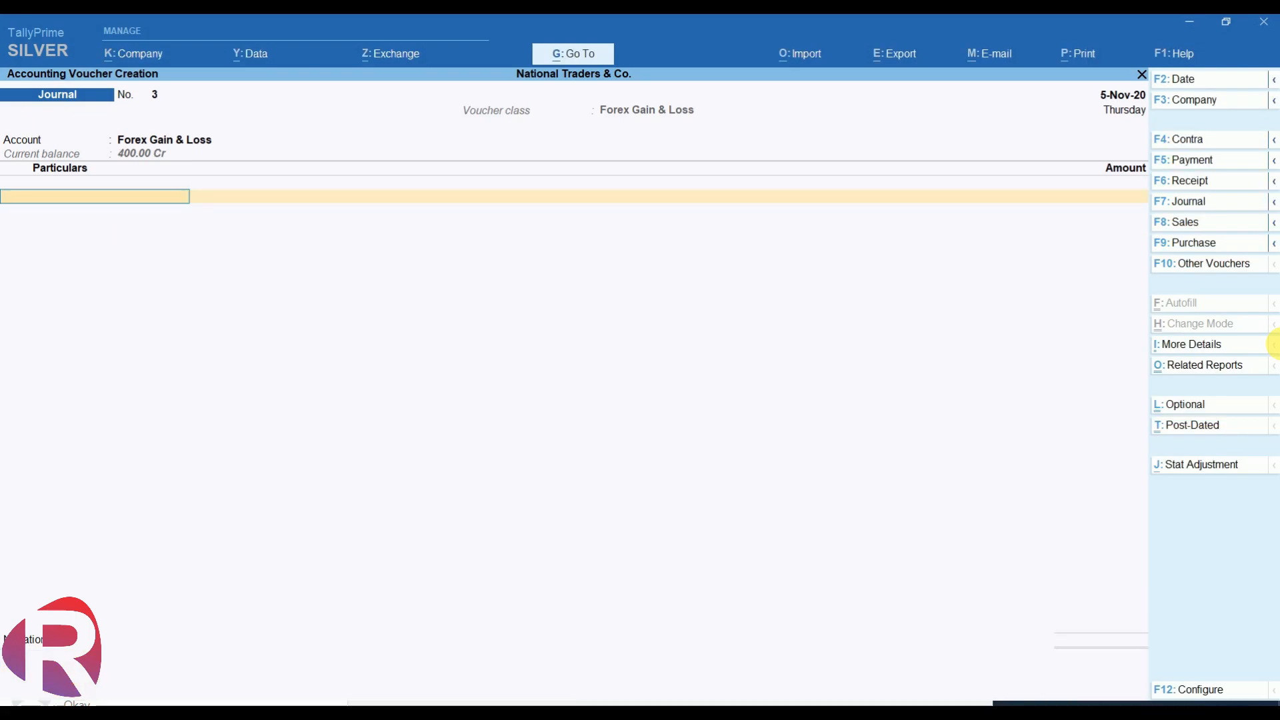
- Reopen the saved journal voucher, set the Deepak & Co. amount to 200 and save it
key(Page_Up)
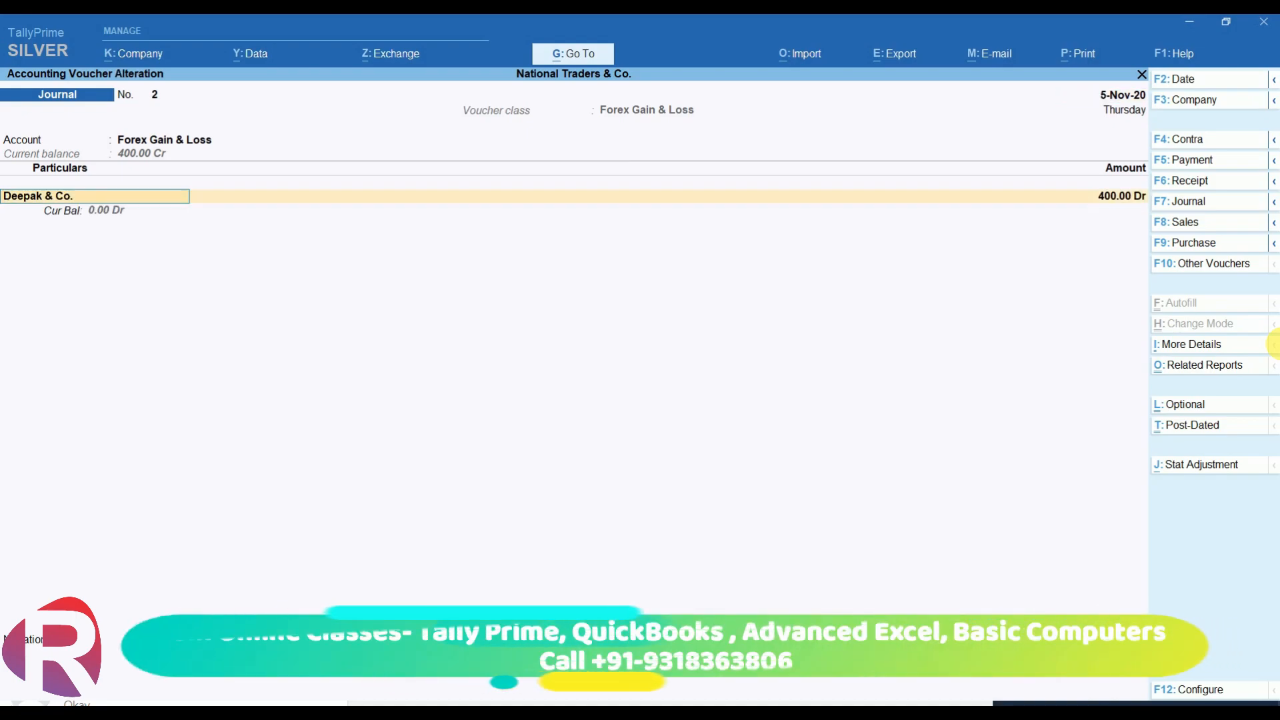
text(200)
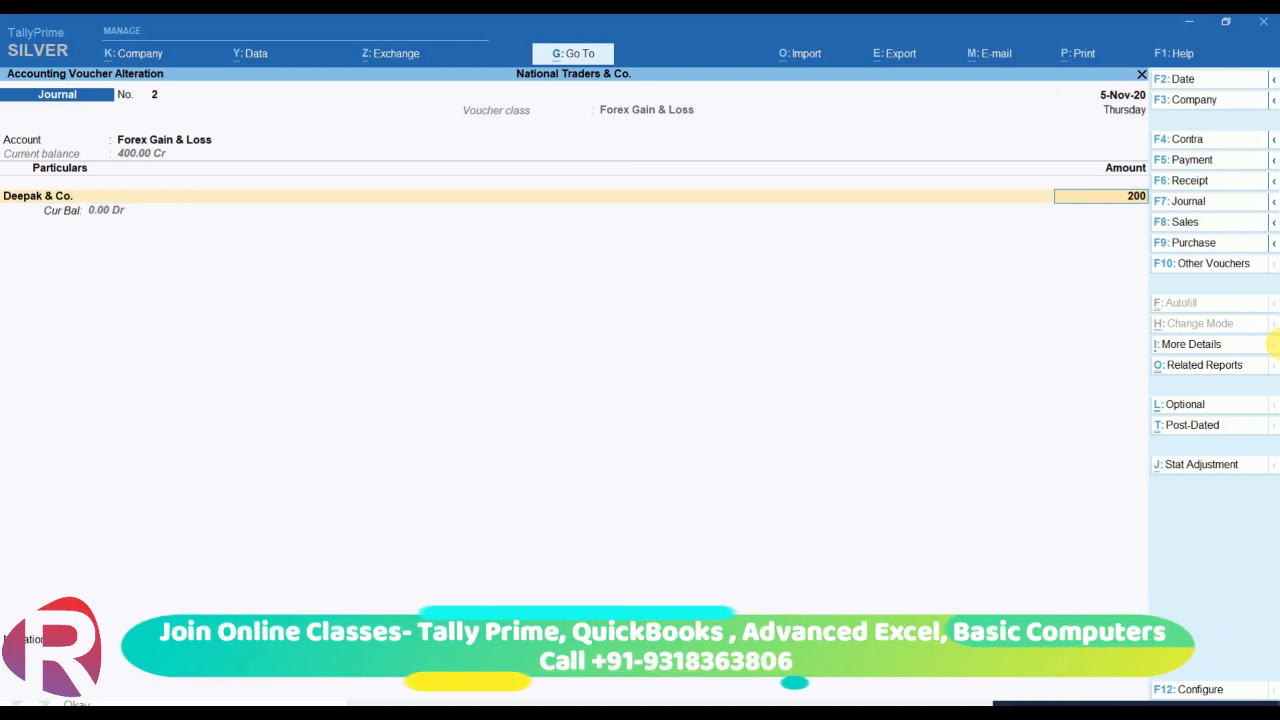
key(Return)
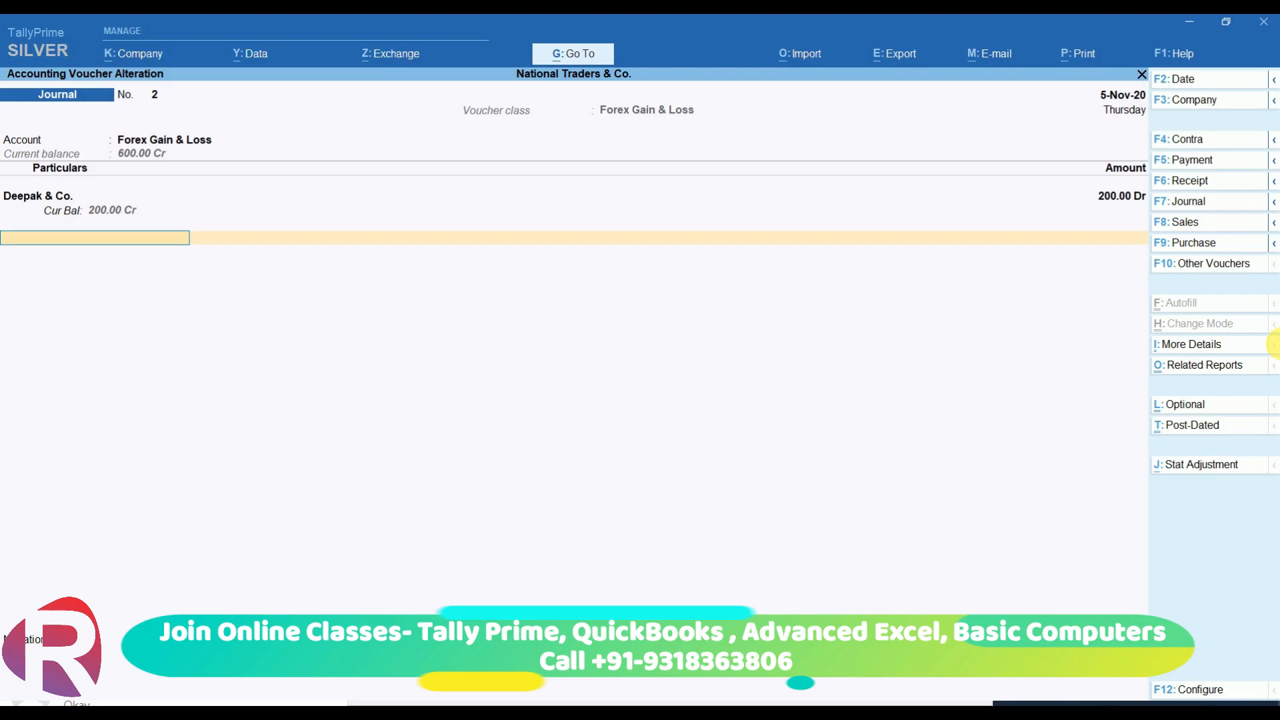
key(ctrl+a)
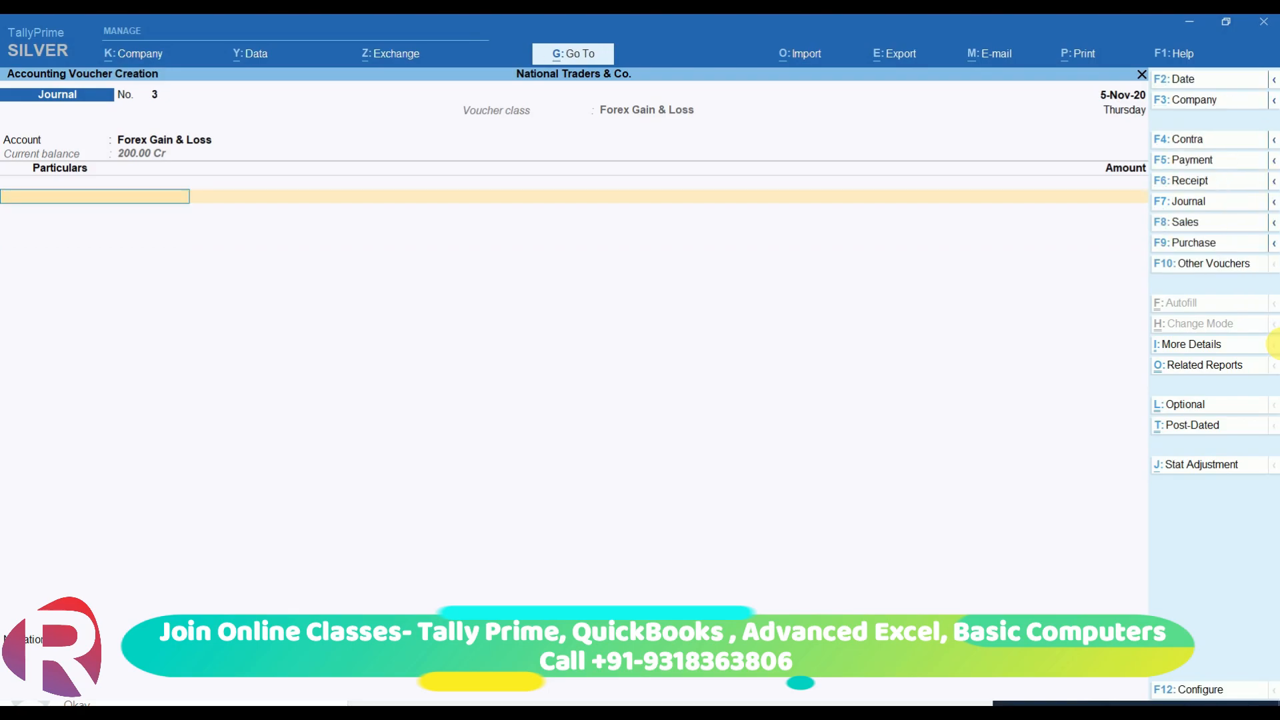
- Leave voucher entry and open the Profit & Loss A/c report in detailed view
key(Escape)
key(Down)
key(Down)
key(Down)
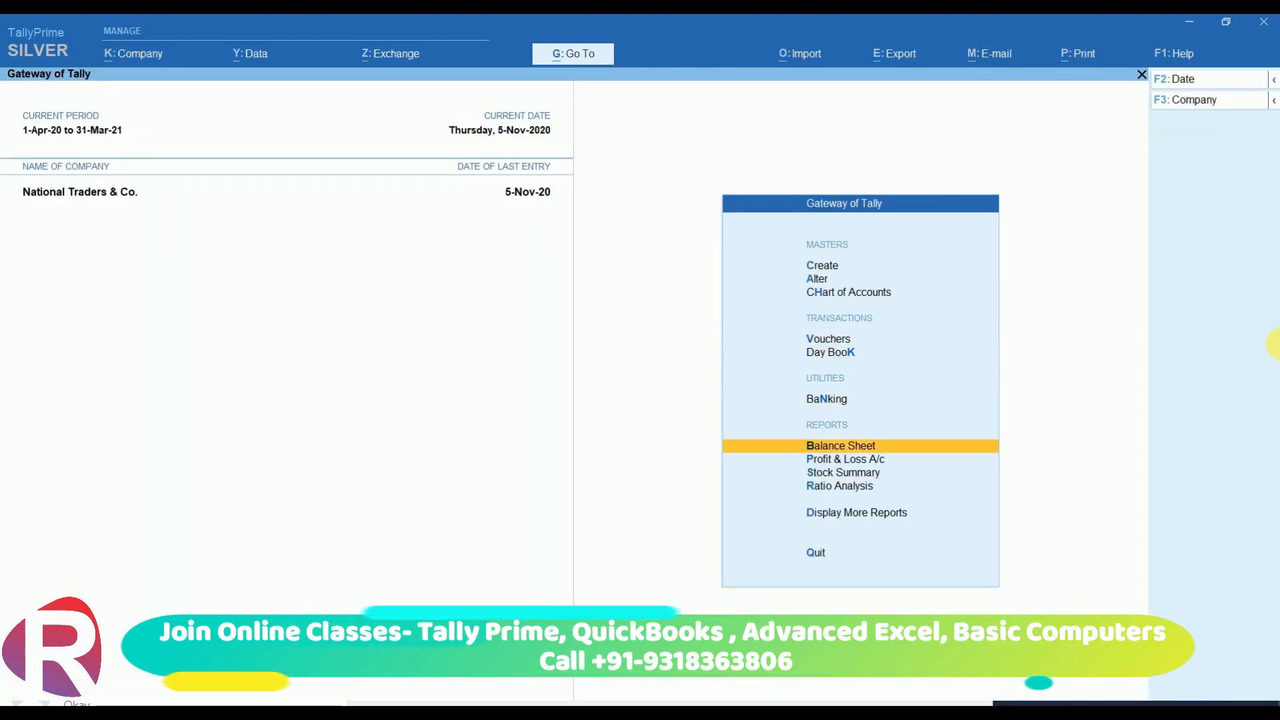
key(Down)
key(Down)
key(Up)
key(Return)
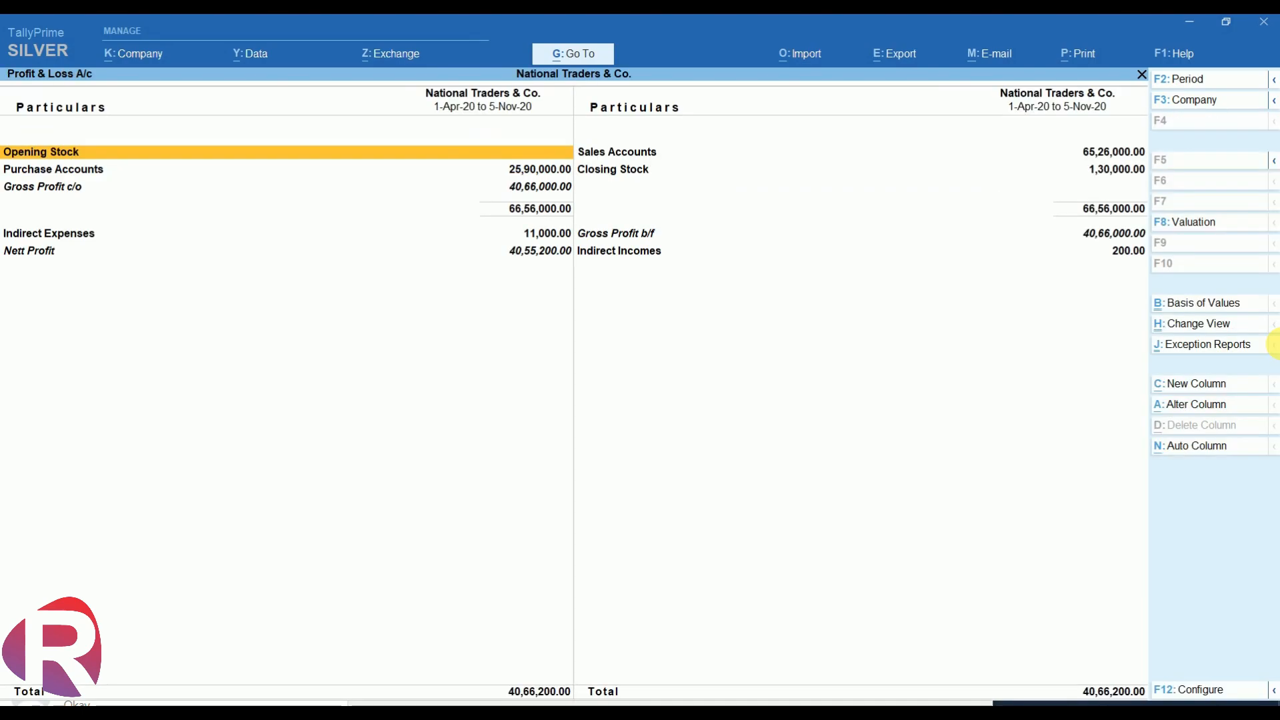
key(alt+F5)
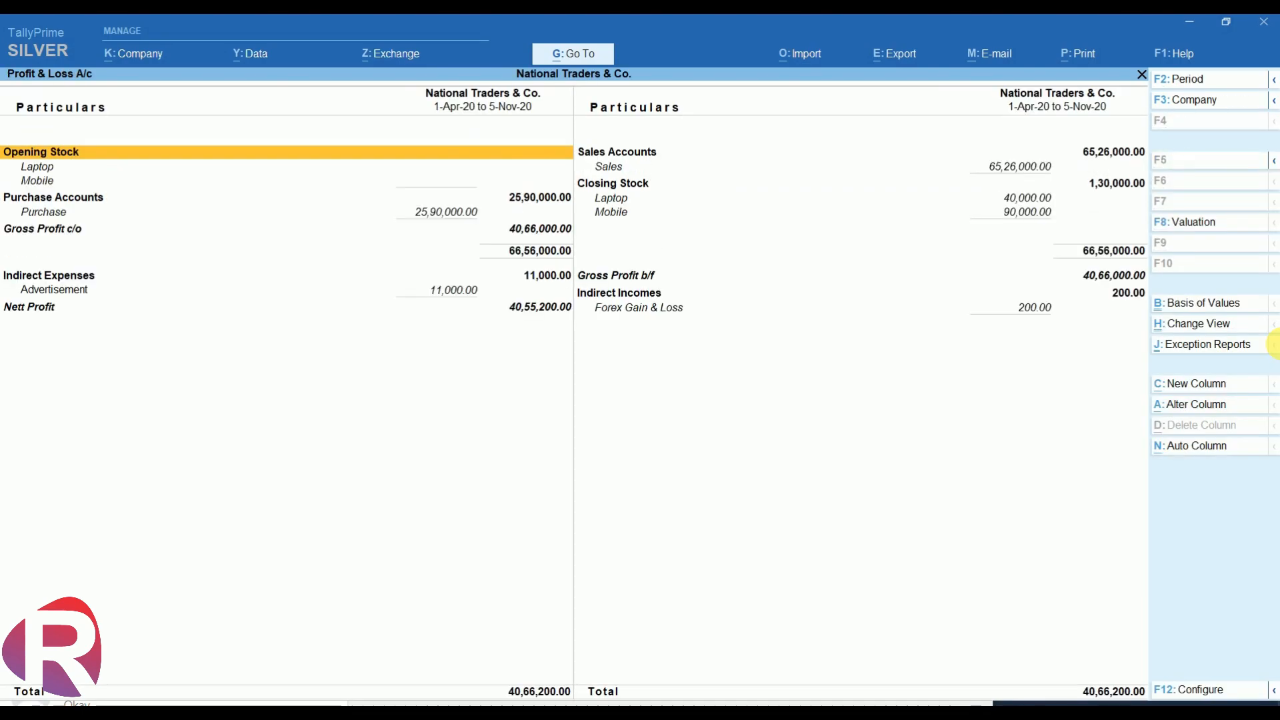
- Examine the Forex Gain & Loss line under Indirect Incomes and return to the Gateway of Tally
key(Right)
key(Down)
key(Down)
key(Down)
key(Down)
key(Down)
key(Down)
key(Down)
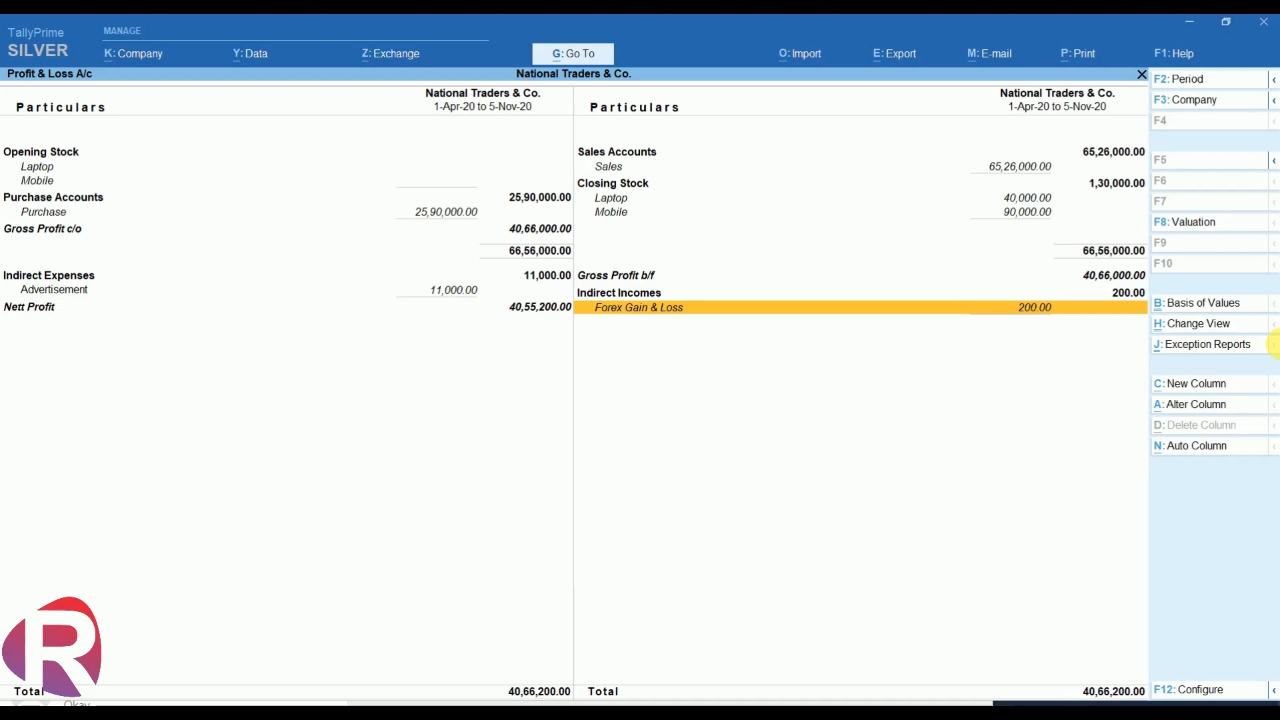
key(Escape)
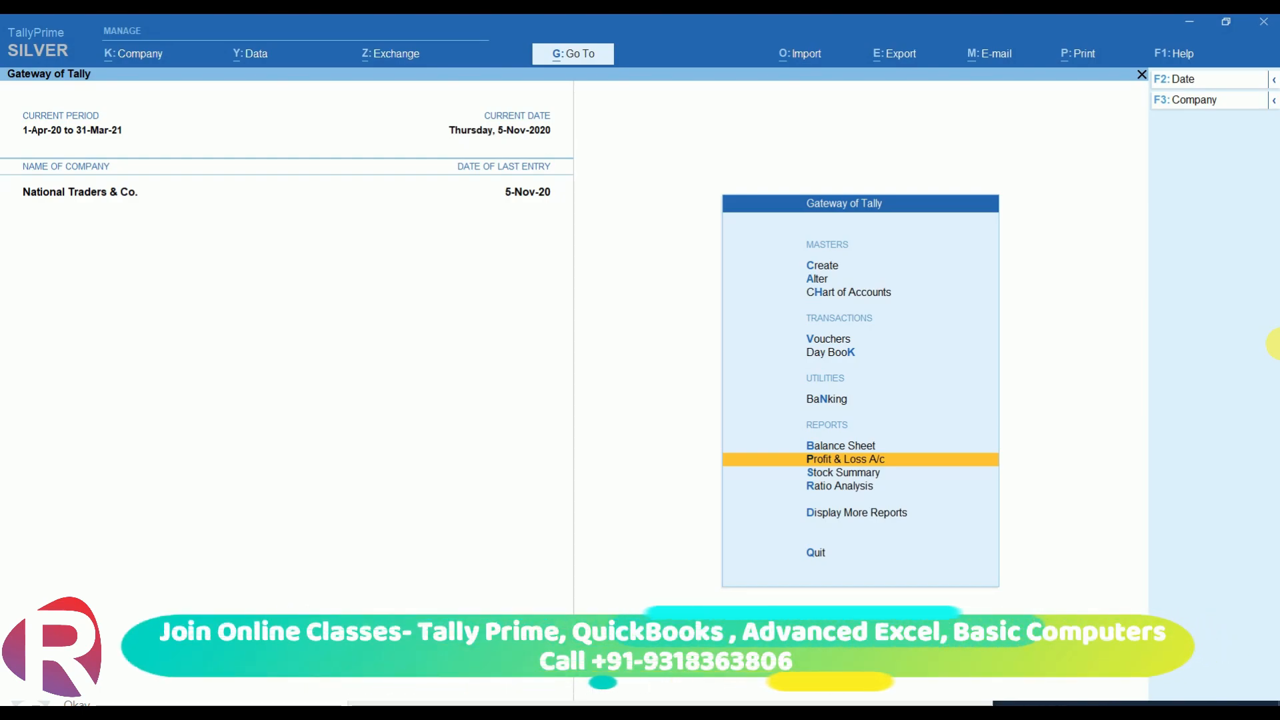
key(Return)
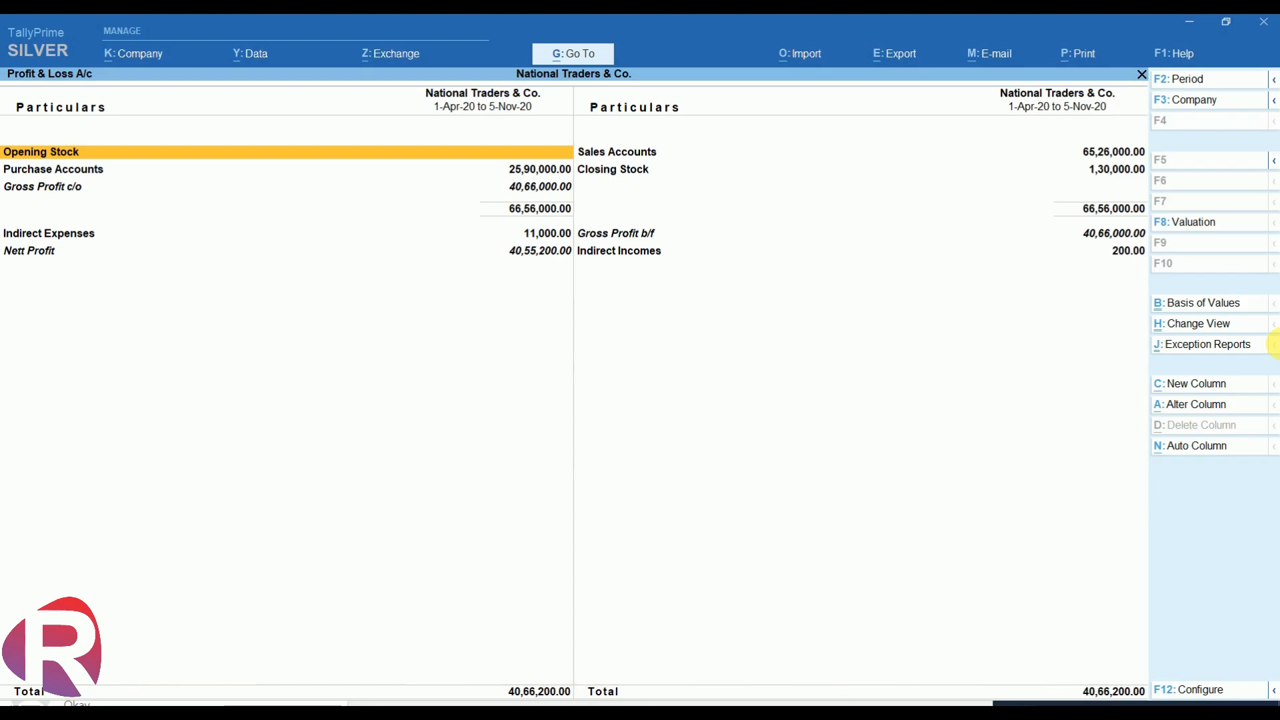
key(Escape)
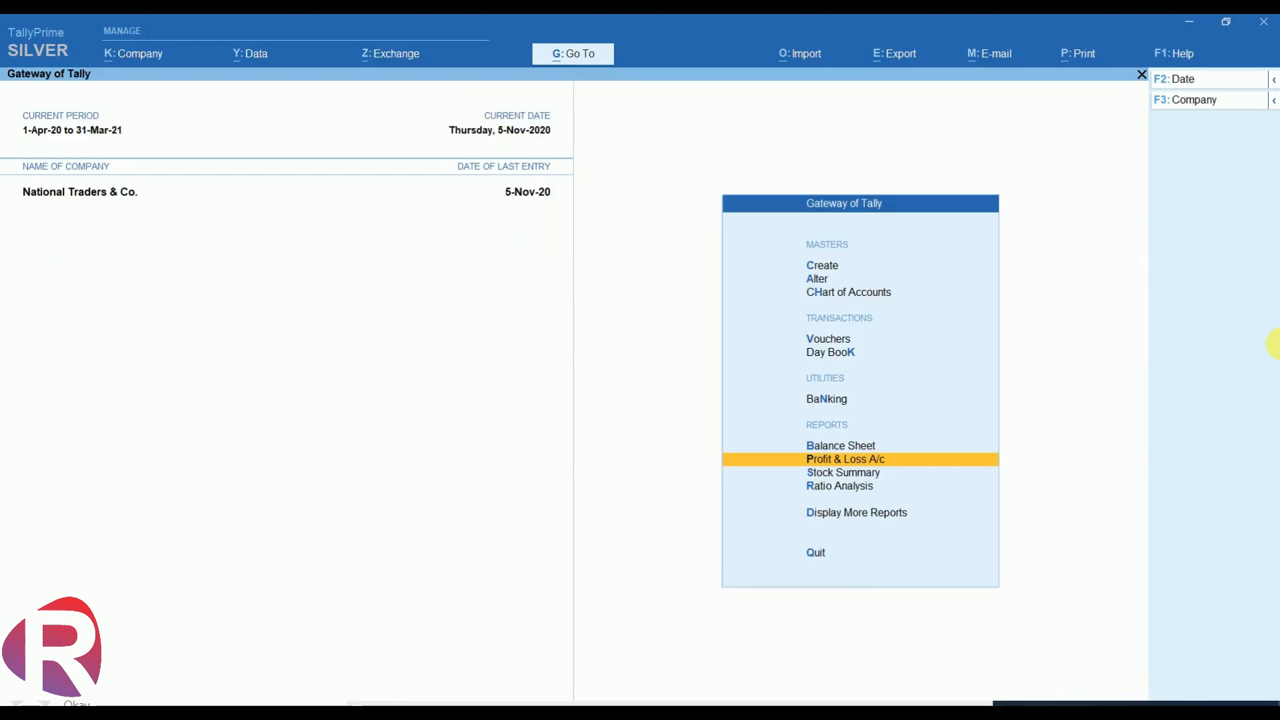